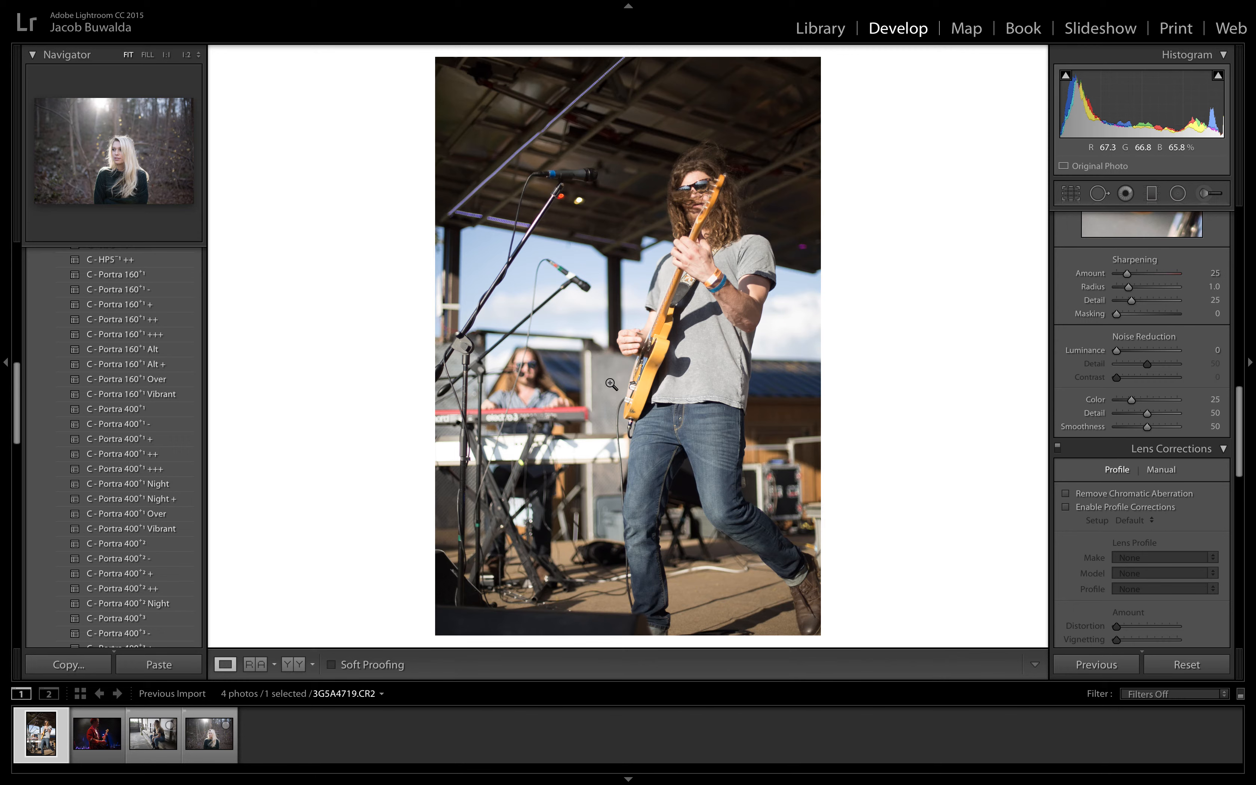
Step: Look through the develop presets, collapsing and reopening the VSCO Film 06 P&P folder
scroll(95, 404, up, 5)
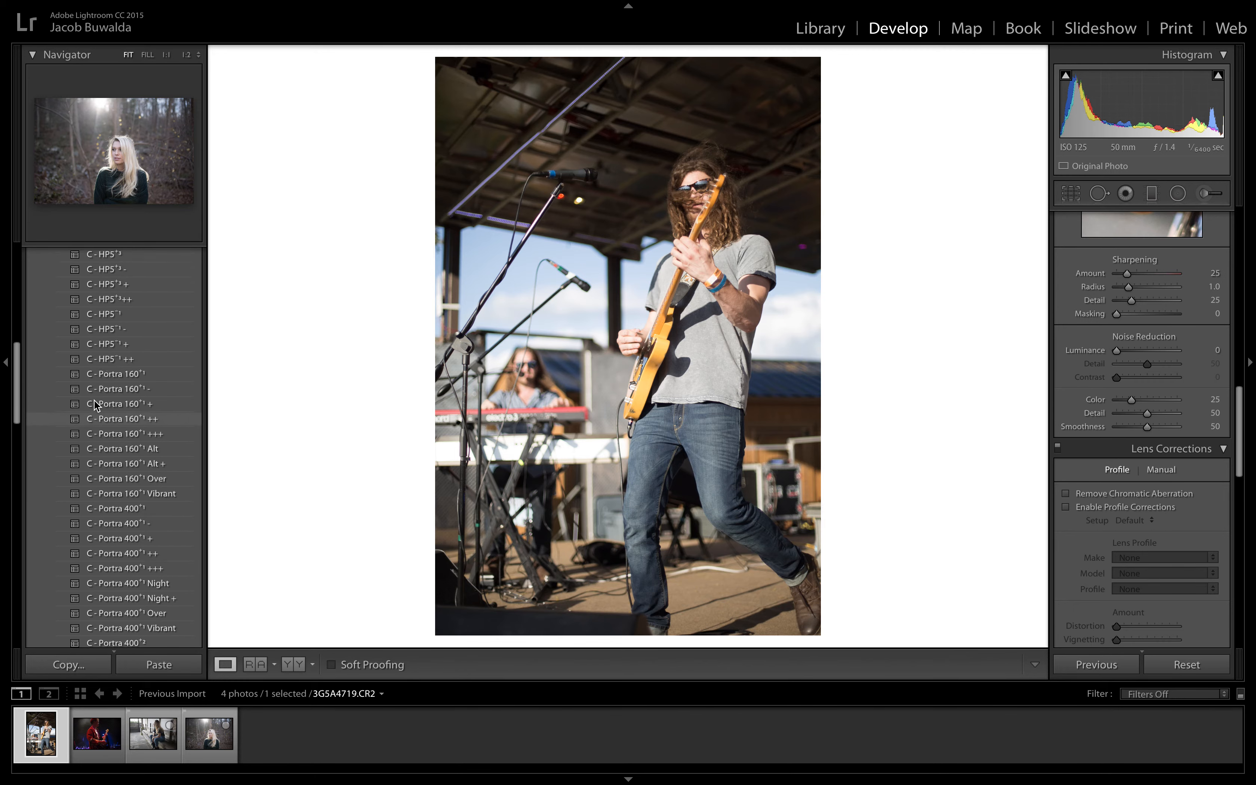
scroll(96, 408, up, 5)
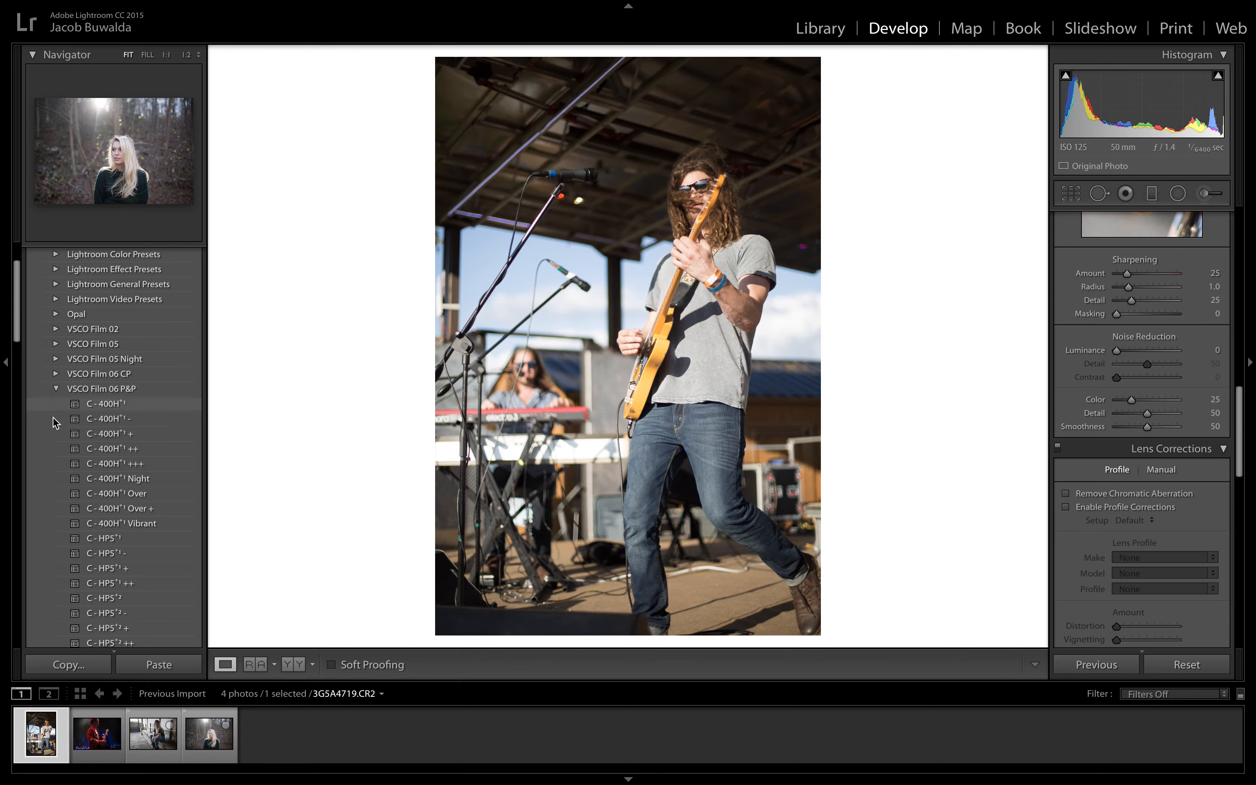
scroll(59, 453, down, 10)
scroll(59, 453, up, 5)
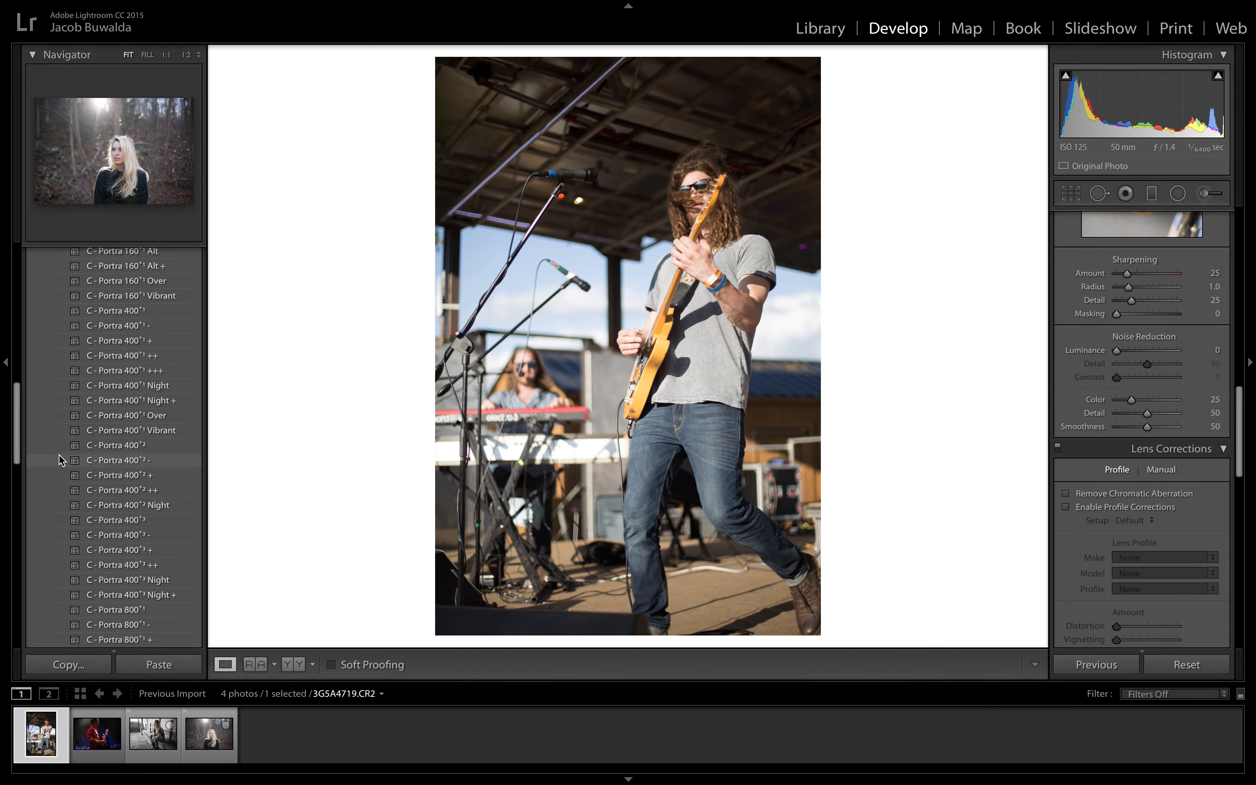
scroll(59, 458, up, 5)
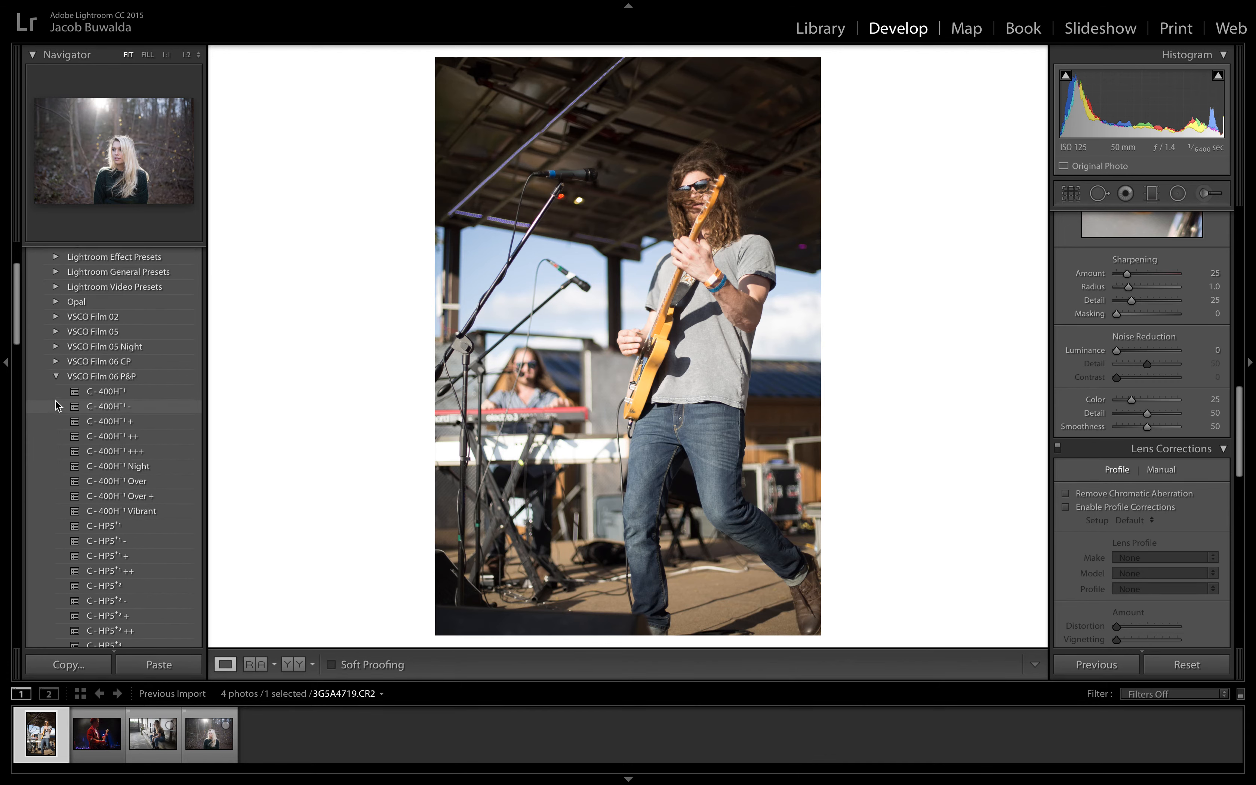
click(56, 378)
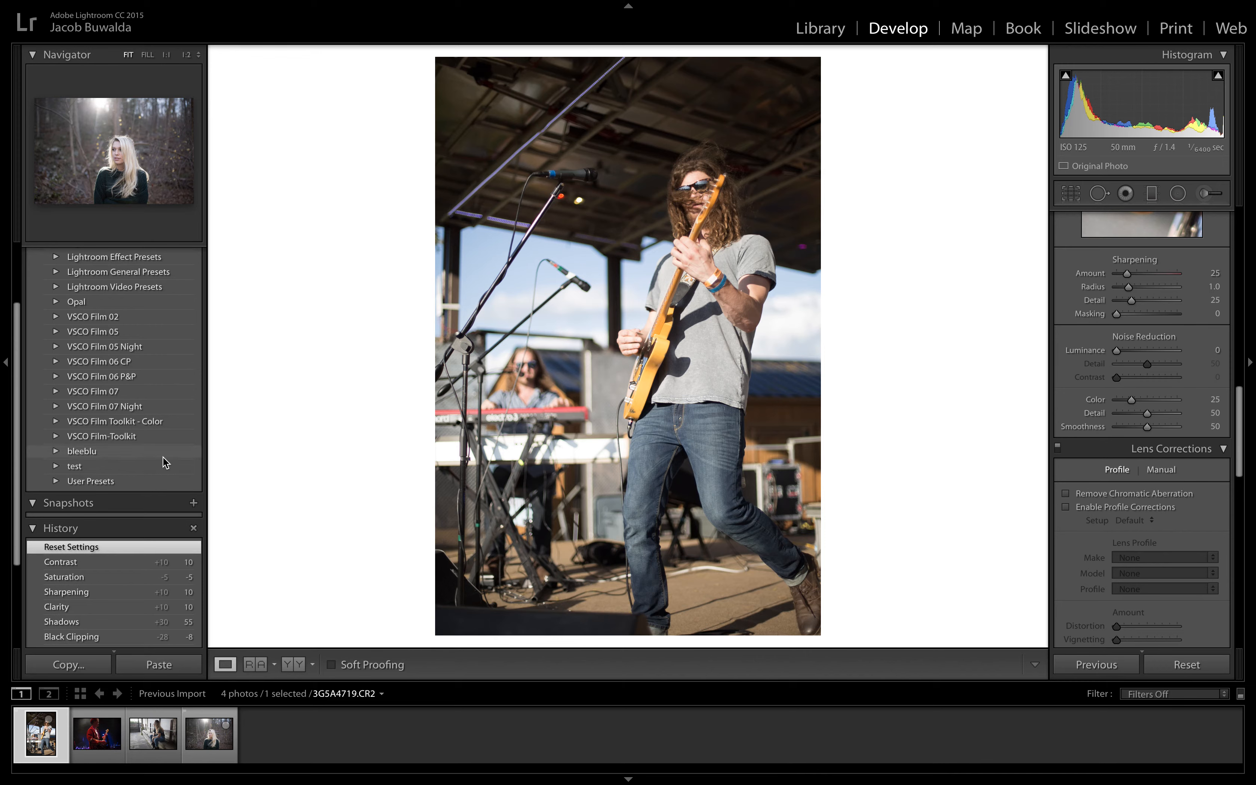
click(56, 377)
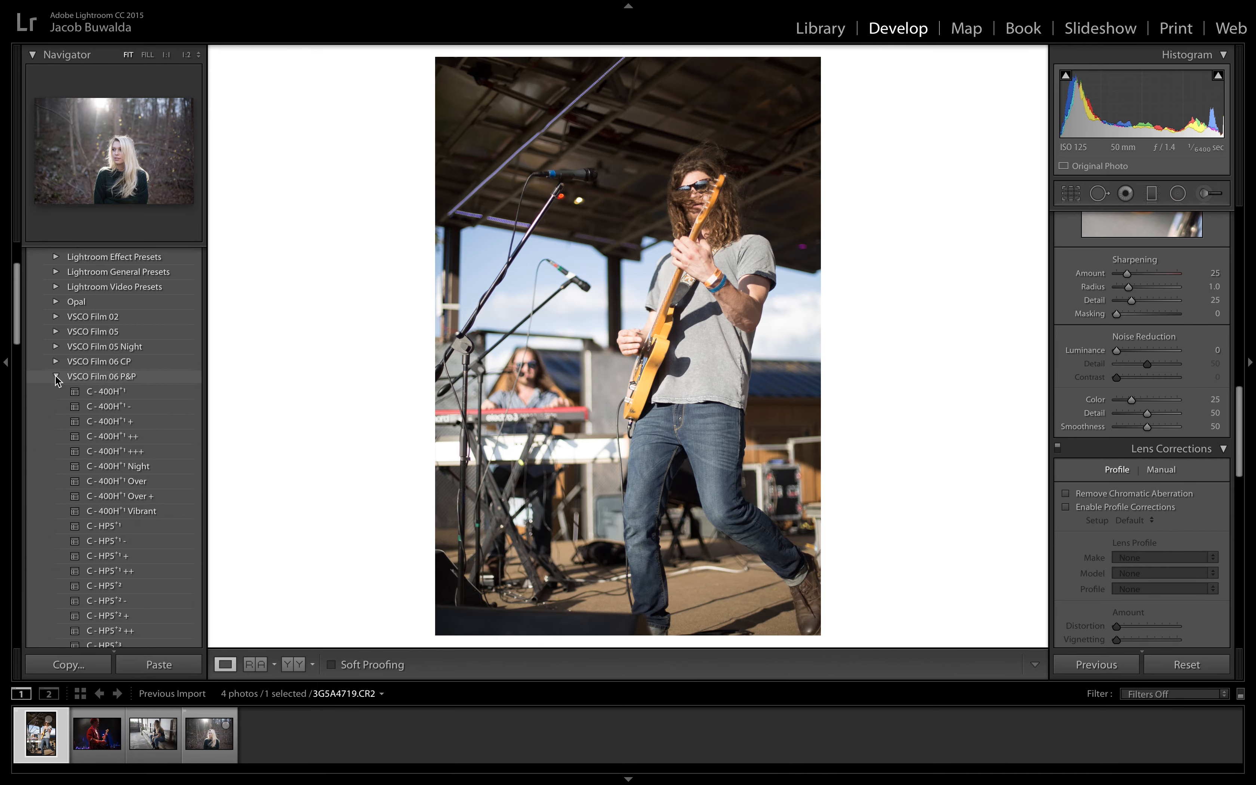
Step: Apply the C - Portra 160+1 ++ preset to the stage photo and compare before and after side by side
scroll(55, 375, down, 10)
scroll(55, 375, down, 1)
scroll(55, 375, up, 3)
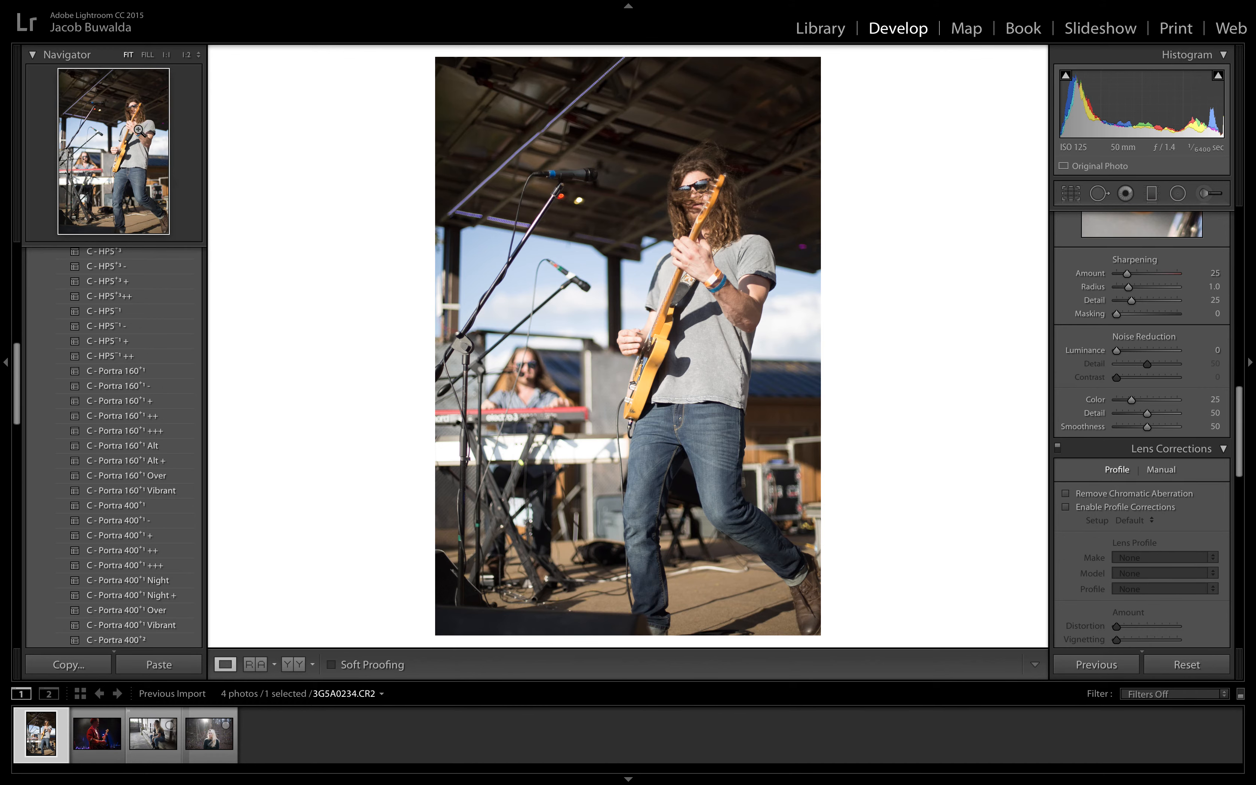
click(119, 416)
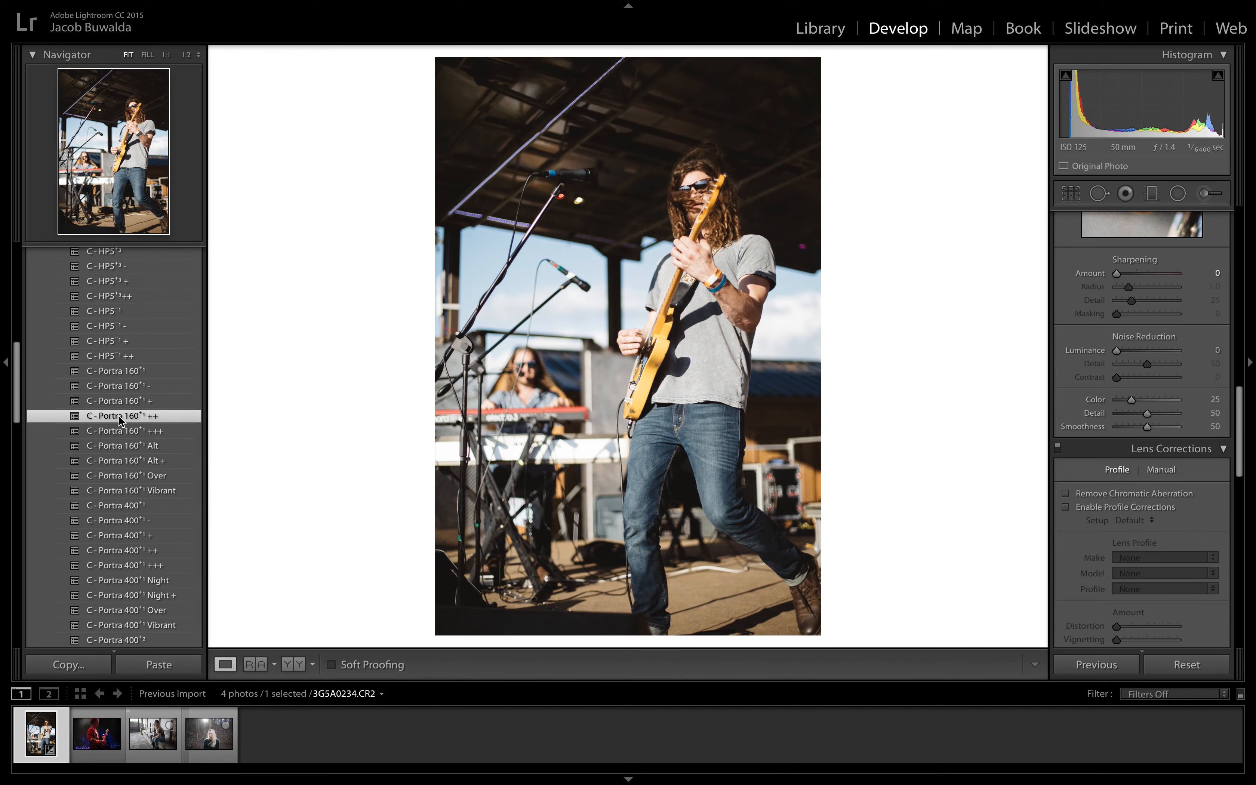
click(298, 672)
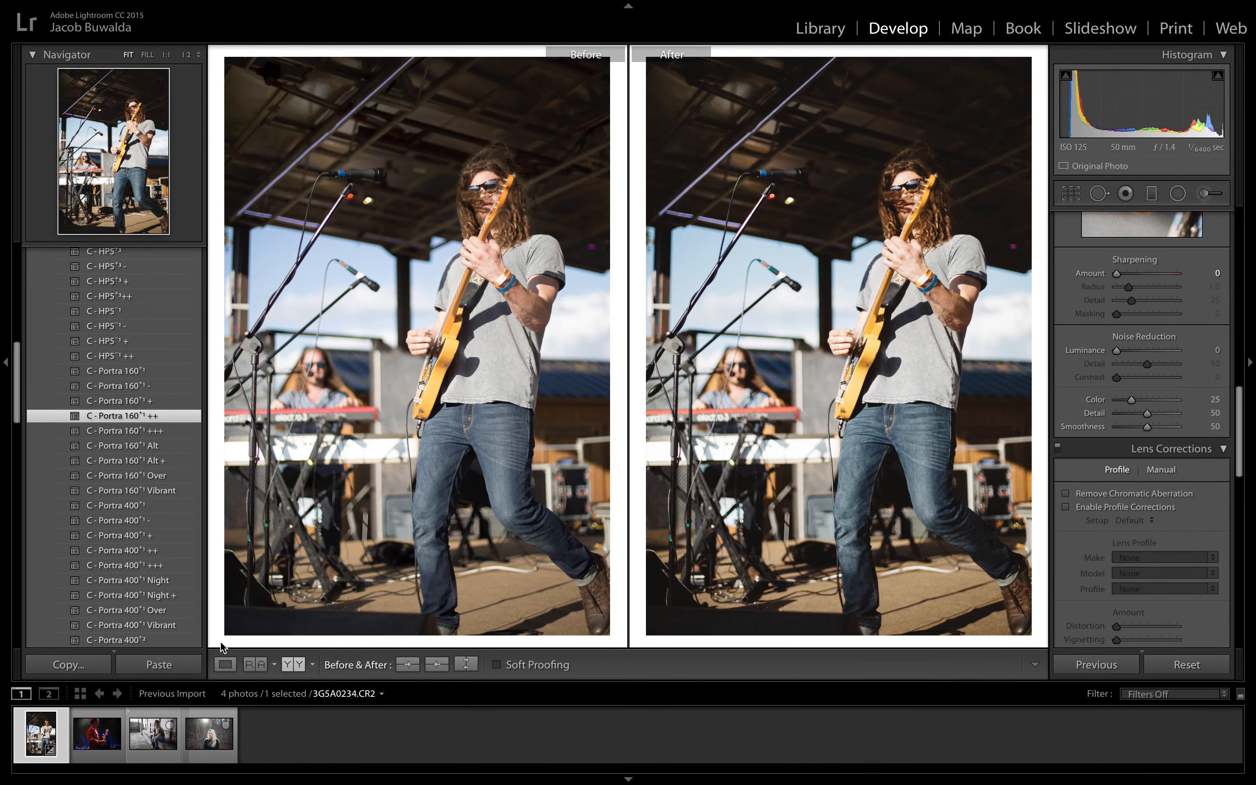
click(226, 665)
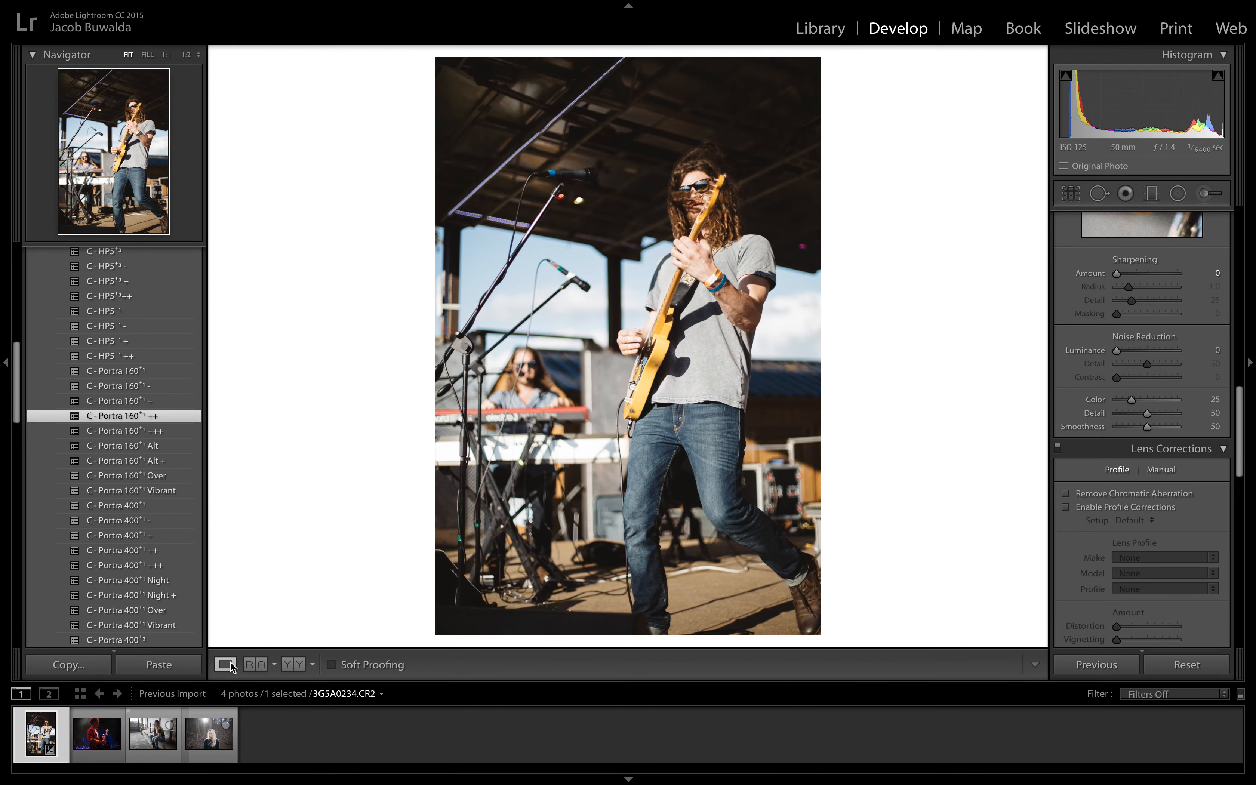
Step: Try lowering the orange saturation to -43 in the colour adjustments, then reset it
scroll(1106, 529, down, 1)
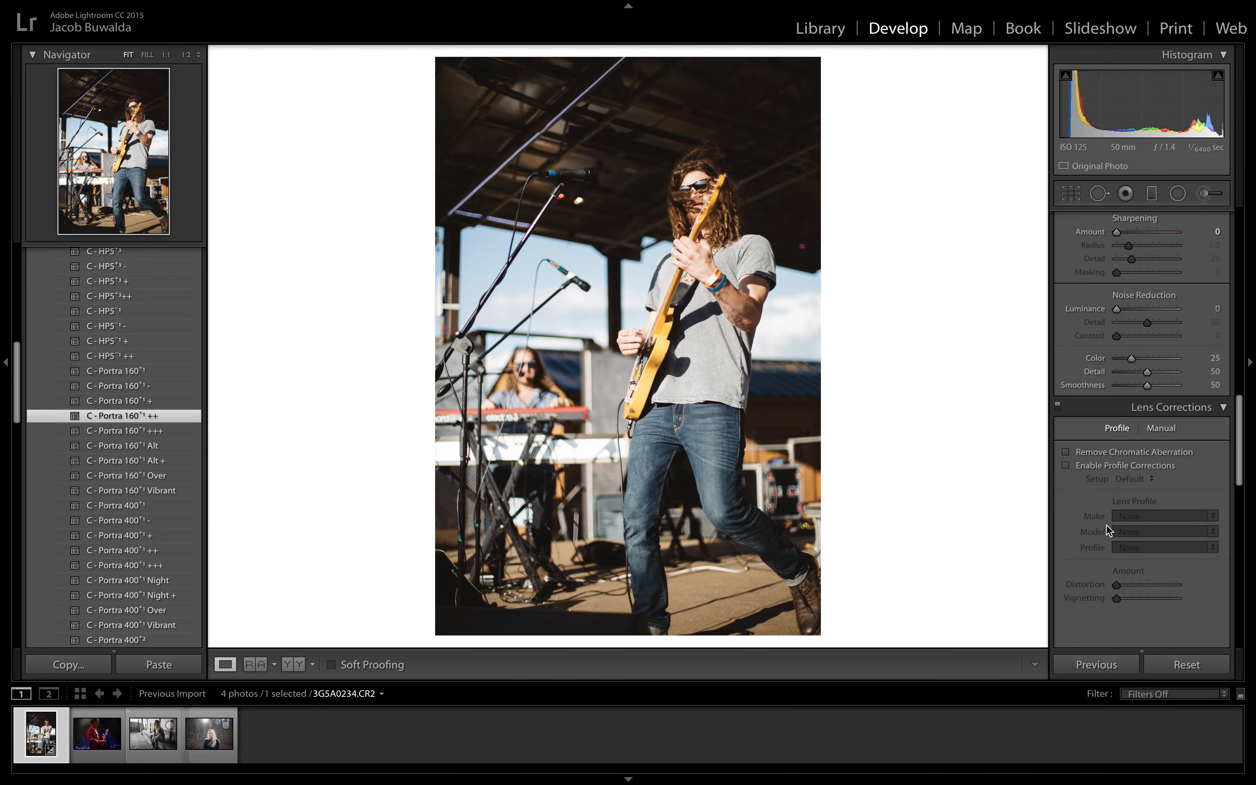
scroll(1107, 524, down, 5)
scroll(1106, 524, up, 15)
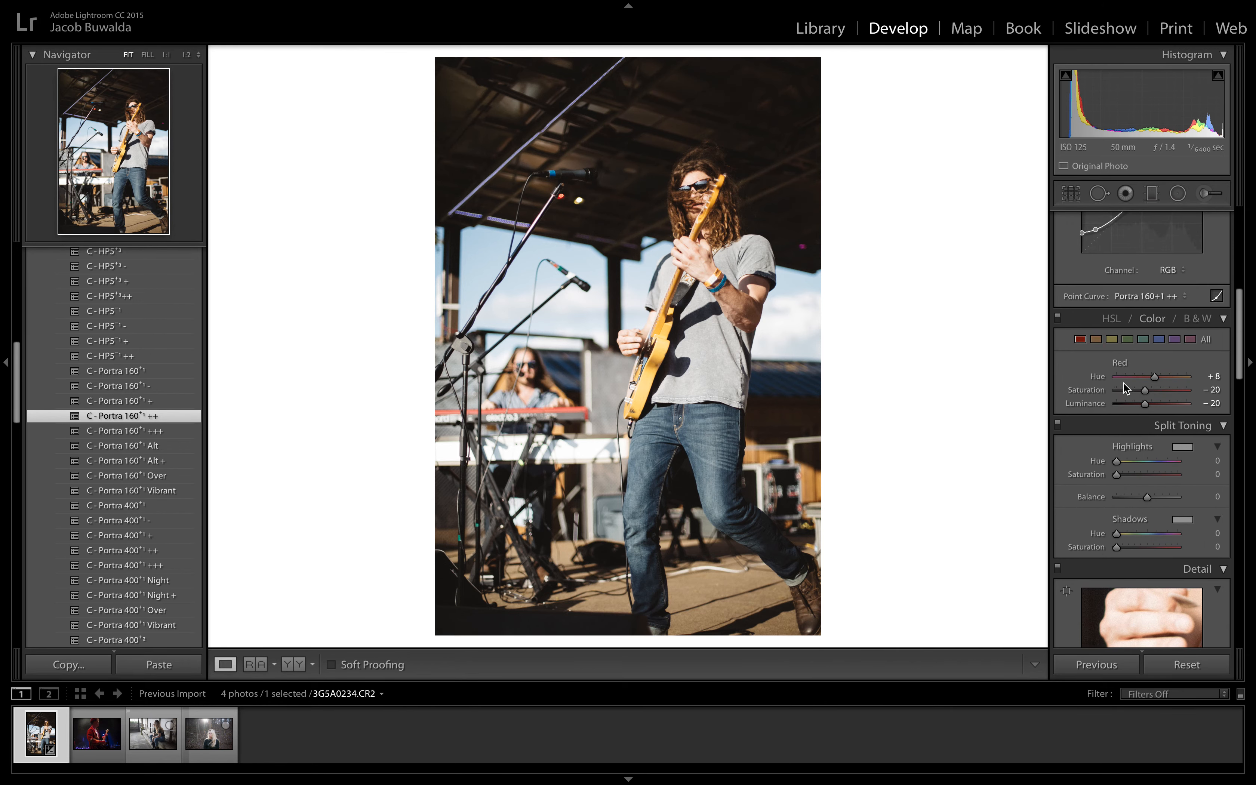
click(1102, 343)
mouse_move(1149, 387)
mouse_down()
mouse_move(1192, 410)
mouse_move(998, 357)
mouse_move(1100, 374)
mouse_move(1146, 401)
mouse_move(1137, 396)
mouse_up()
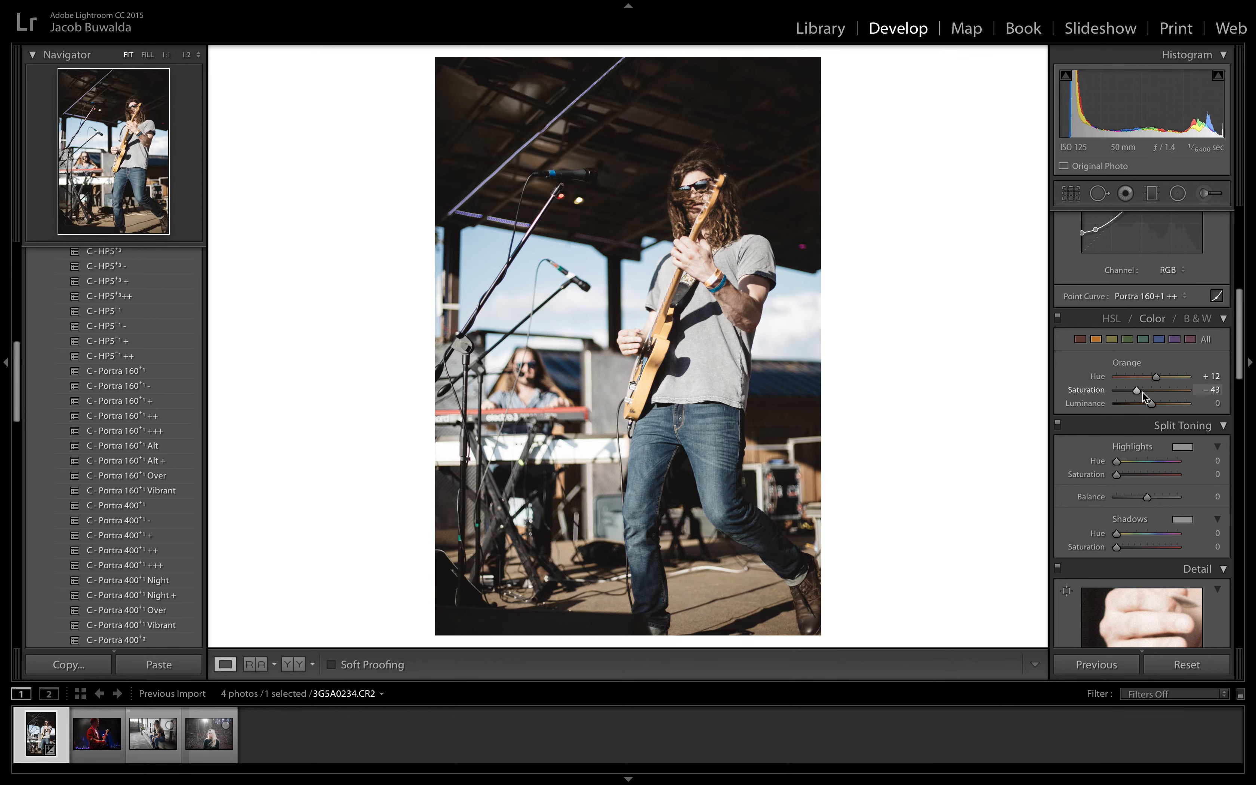
drag(1138, 394, 1145, 397)
double_click(1145, 397)
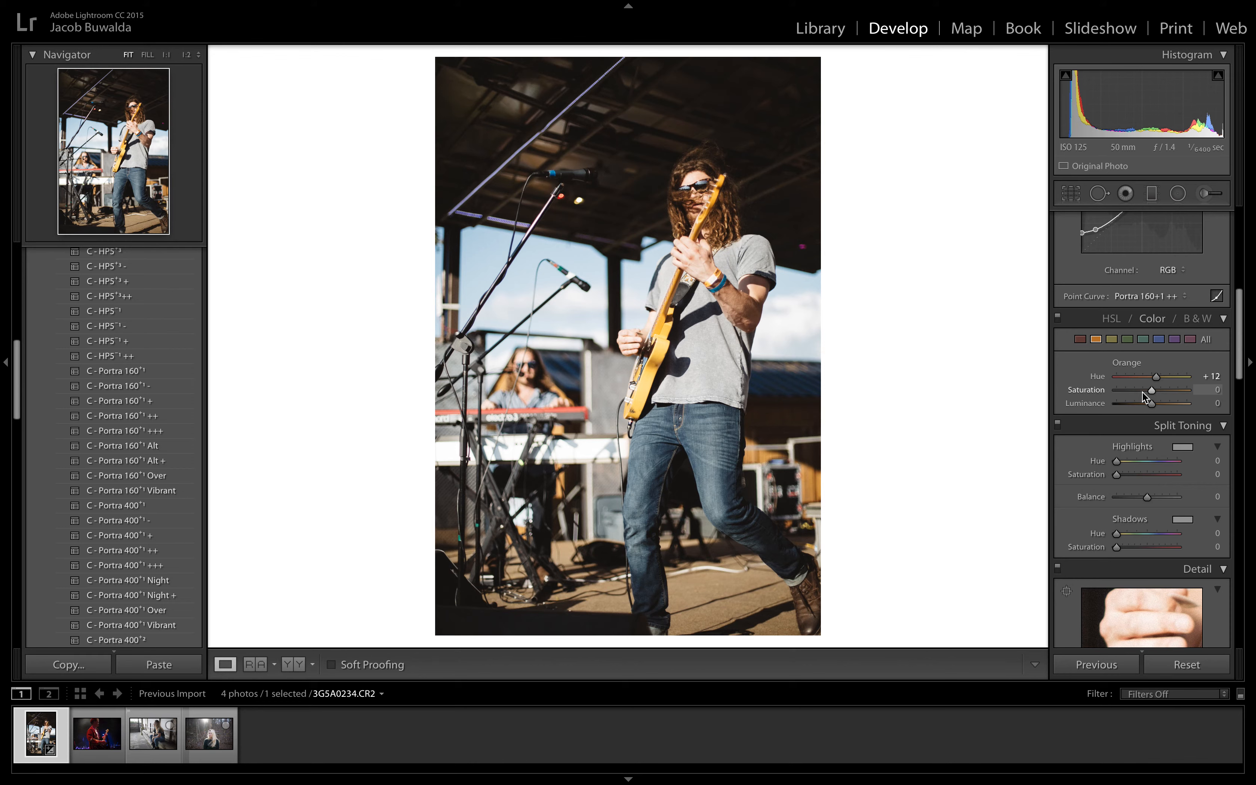
Step: Slightly lower the saturation of the yellow tones
click(1112, 344)
drag(1150, 389, 1146, 389)
Step: Adjust the basic settings to Clarity +11, Saturation -5 and Shadows +42
scroll(1156, 297, up, 10)
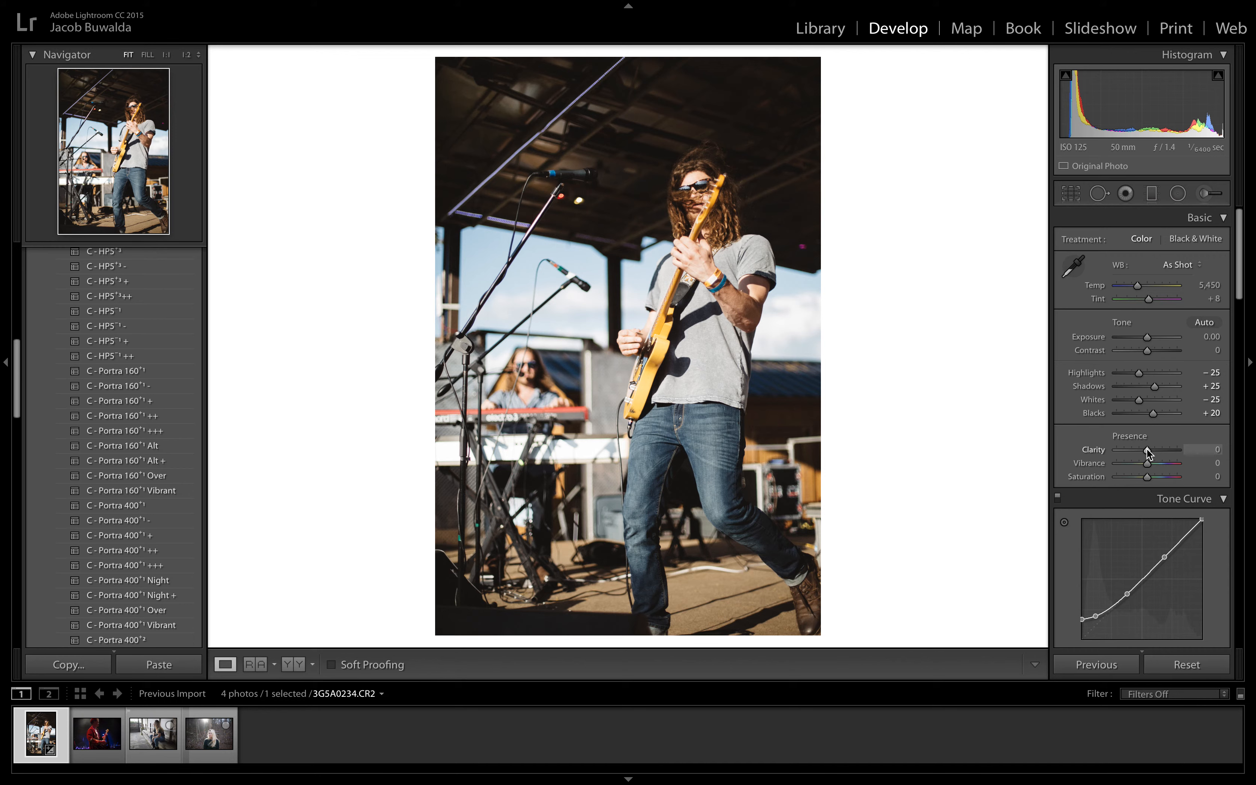
drag(1146, 450, 1150, 457)
drag(1150, 459, 1144, 480)
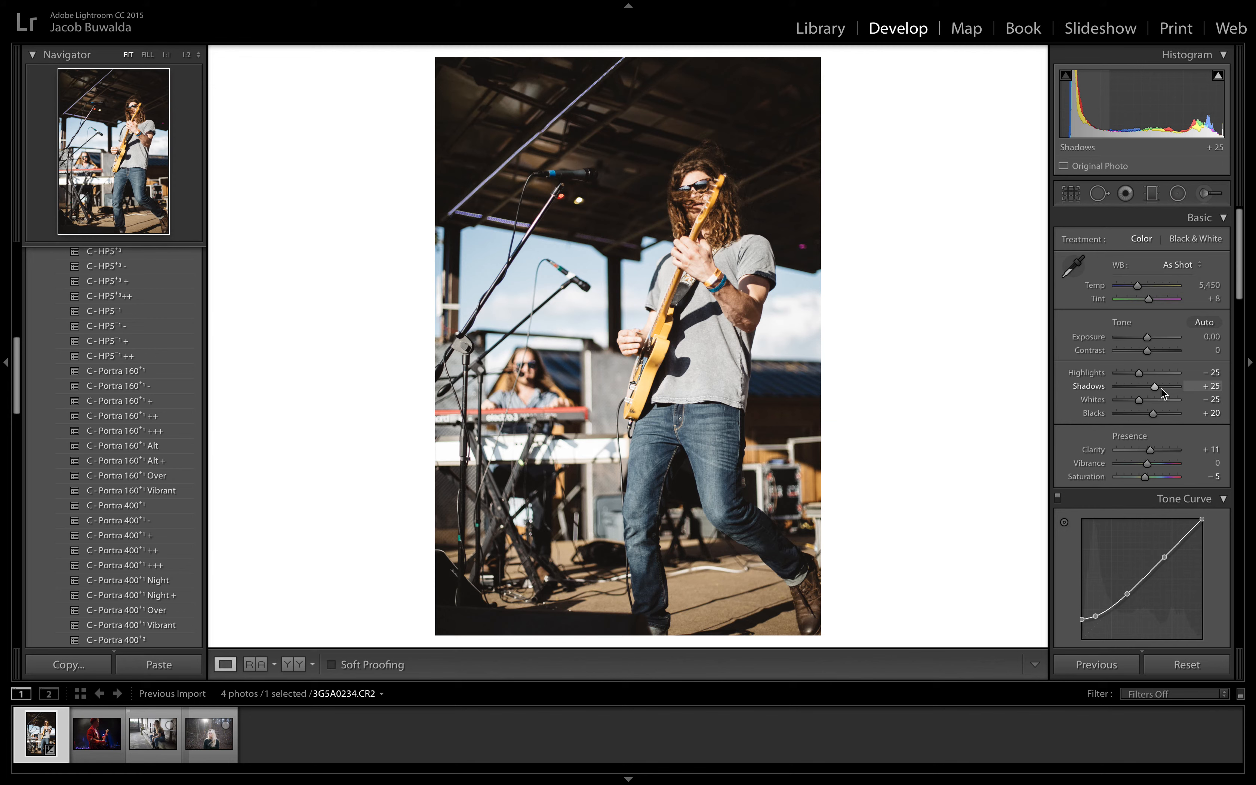
drag(1161, 387, 1159, 385)
Step: Set the sharpening amount to 10 and reposition the detail preview on another area of the photo
scroll(1159, 386, down, 10)
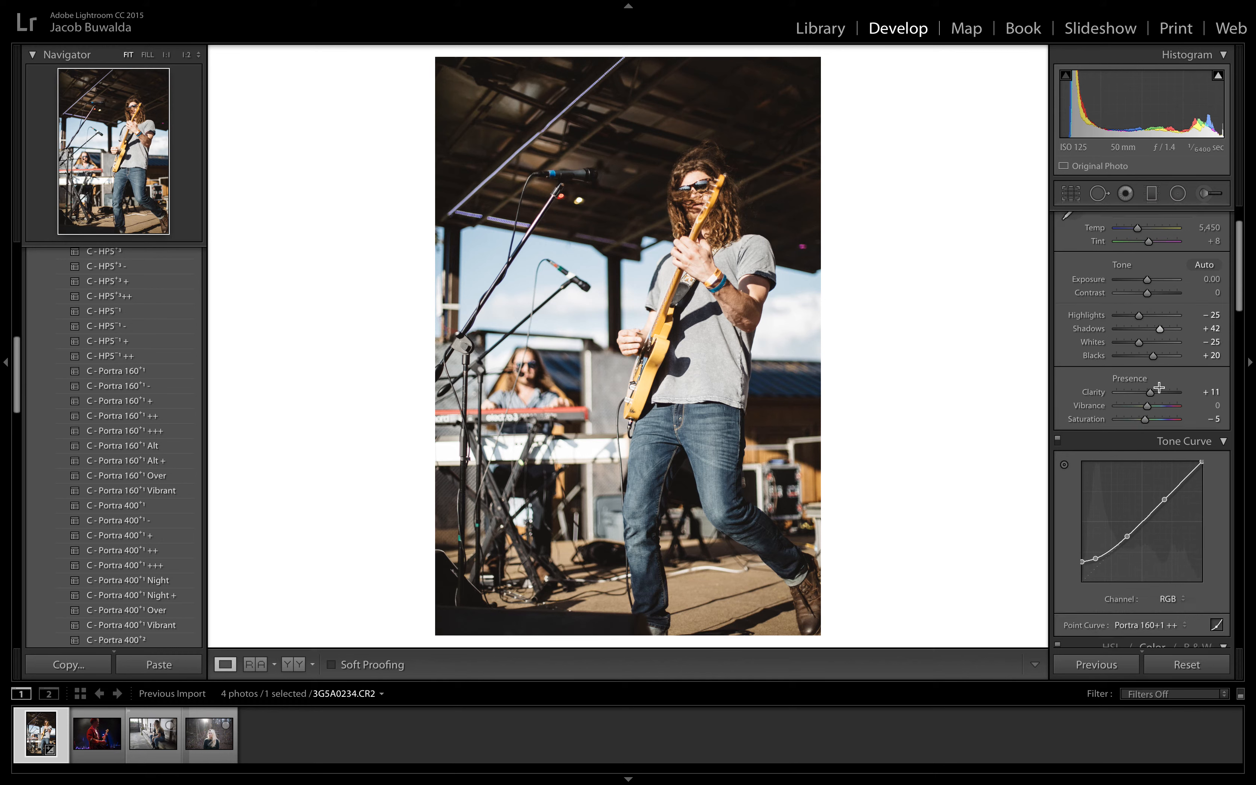
scroll(1159, 386, down, 5)
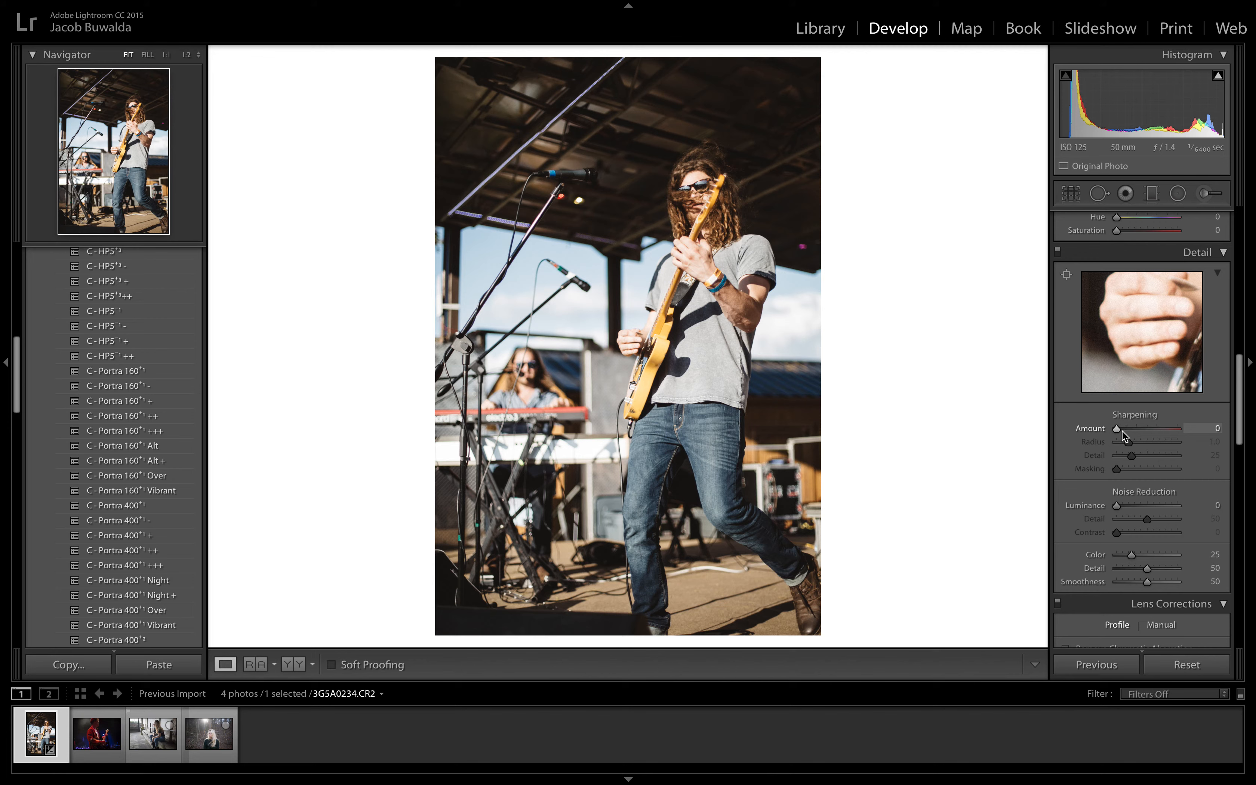
drag(1118, 430, 1122, 431)
drag(1143, 356, 986, 549)
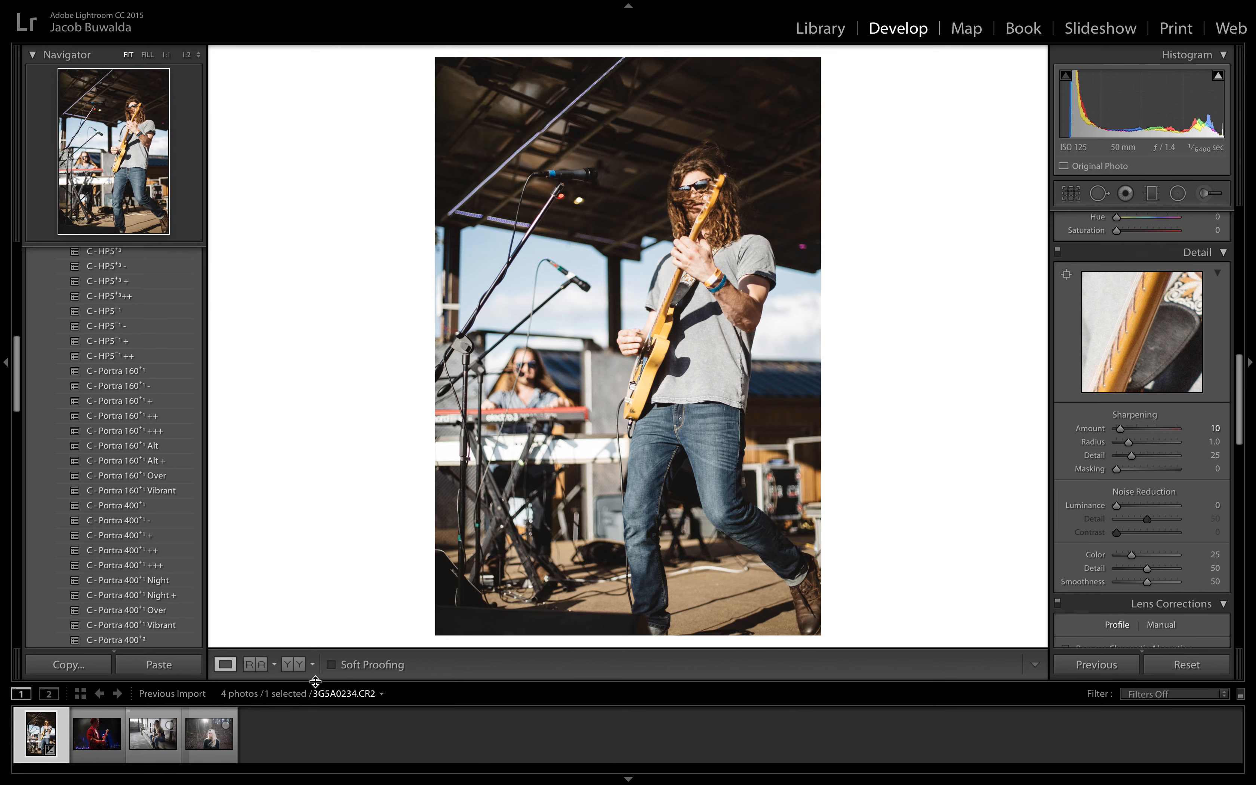
Step: With the before/after comparison shown, set Contrast to +5, Blacks to 0 and Shadows to +66, then return to the single-photo view
click(295, 666)
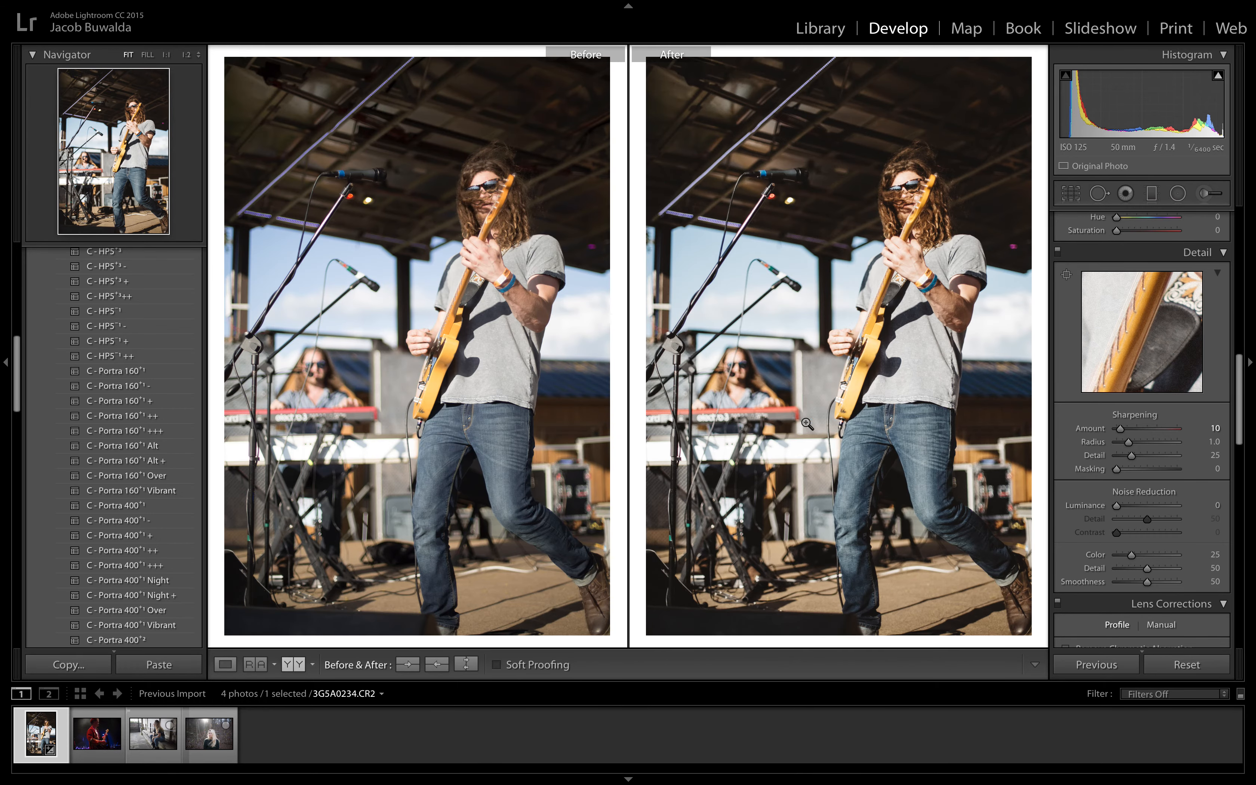
scroll(1113, 330, up, 10)
scroll(1113, 330, down, 1)
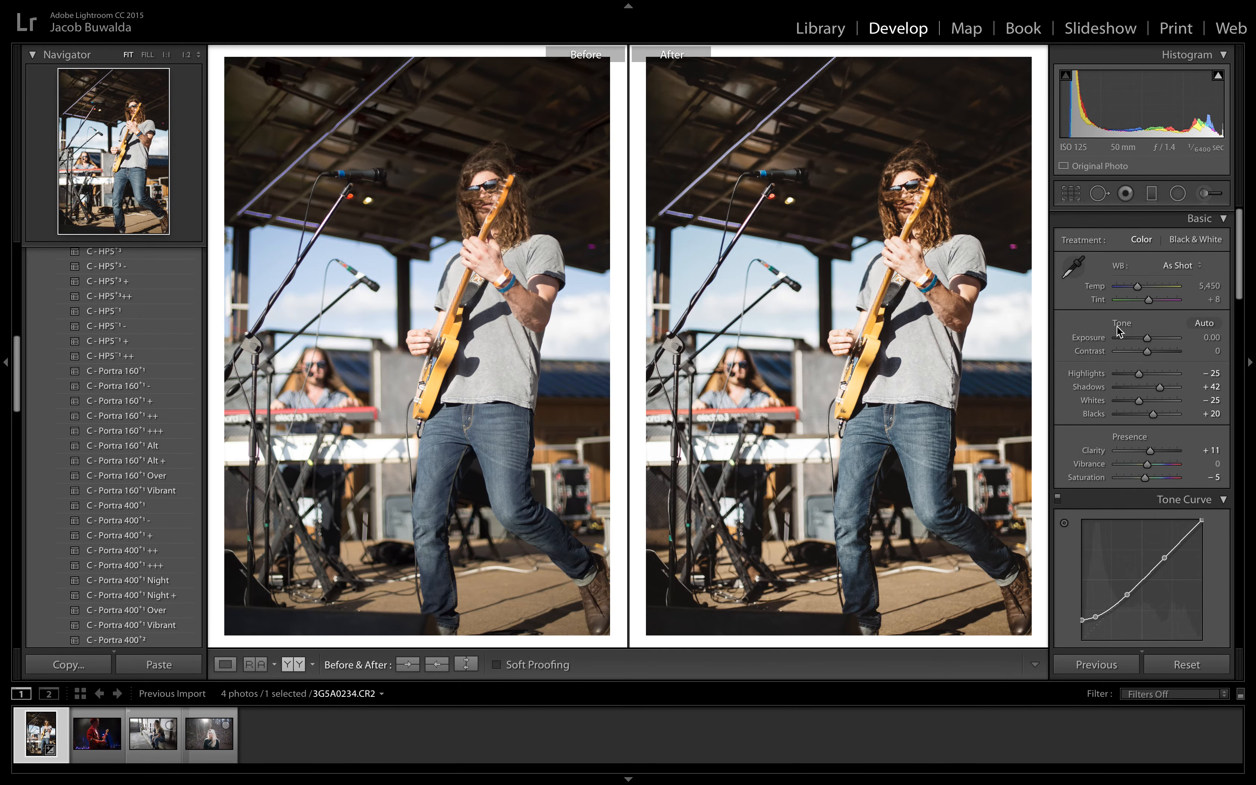
drag(1148, 357, 1150, 358)
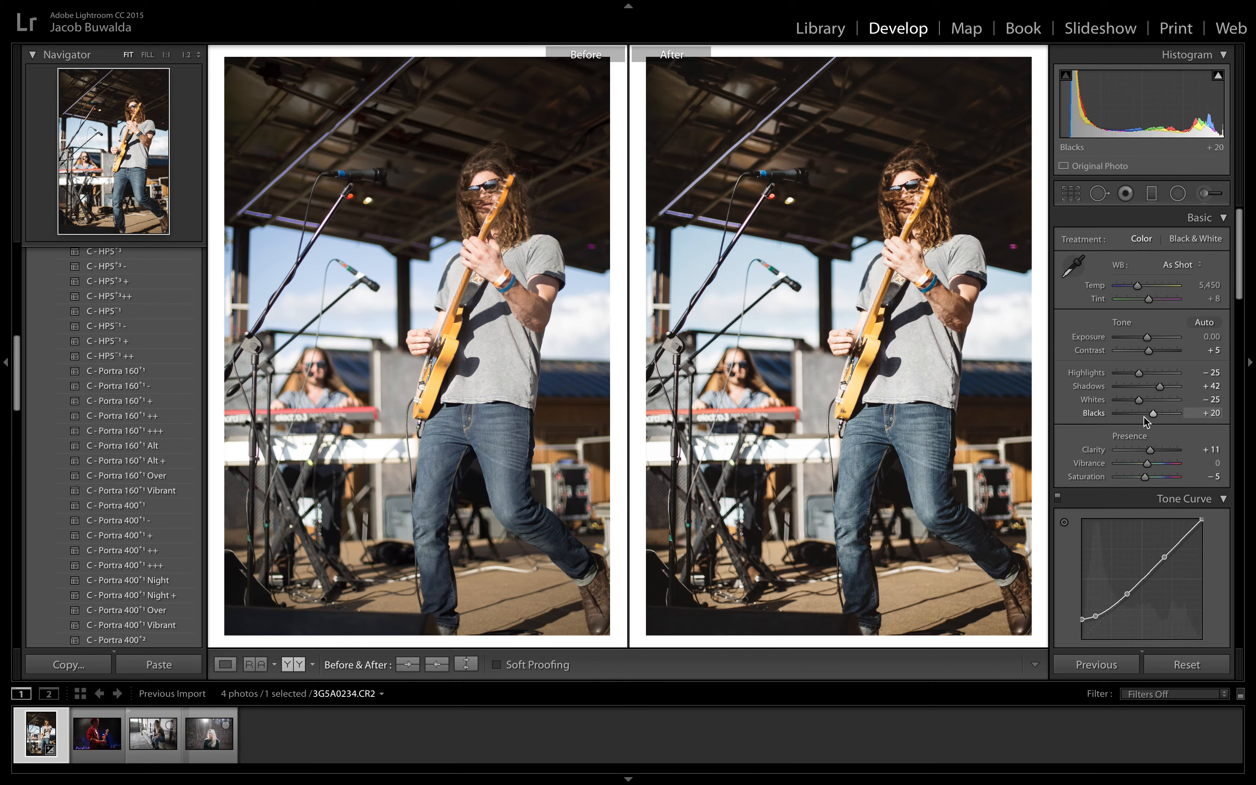
drag(1146, 416, 1147, 417)
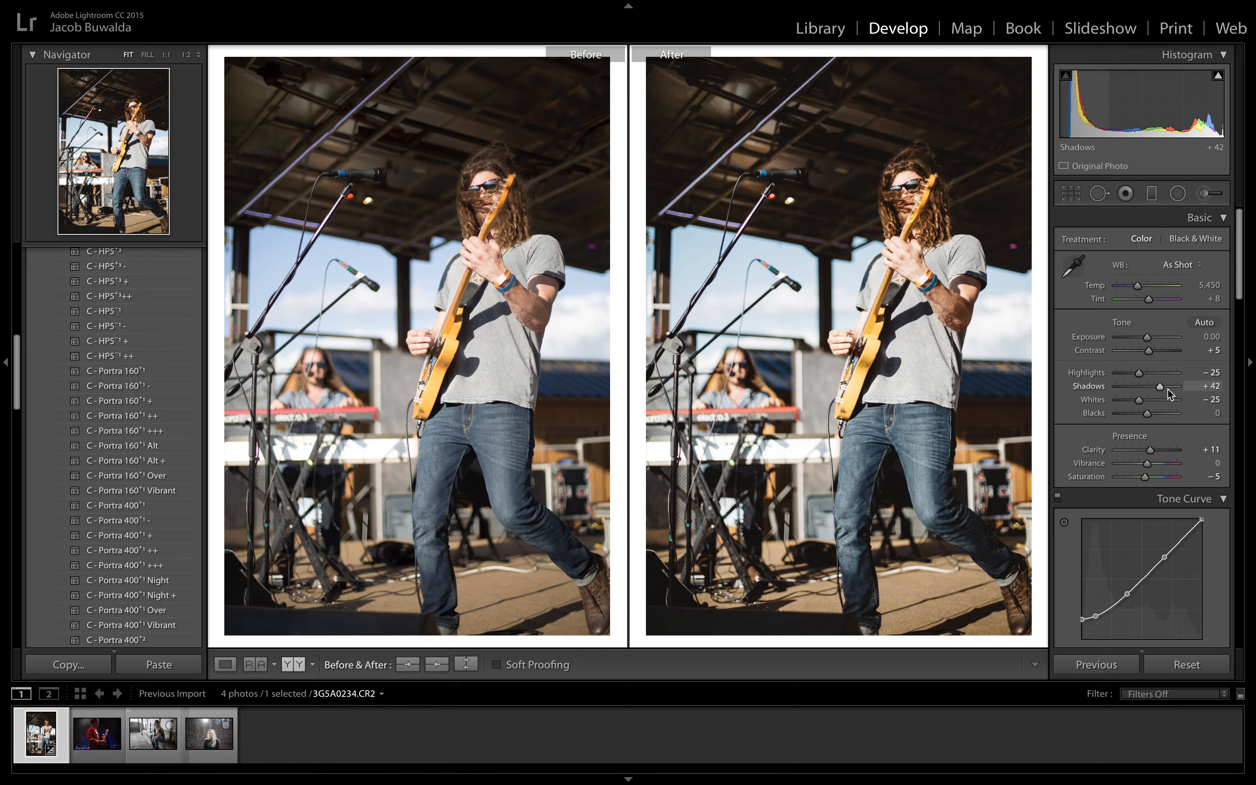
drag(1160, 388, 1166, 389)
click(226, 665)
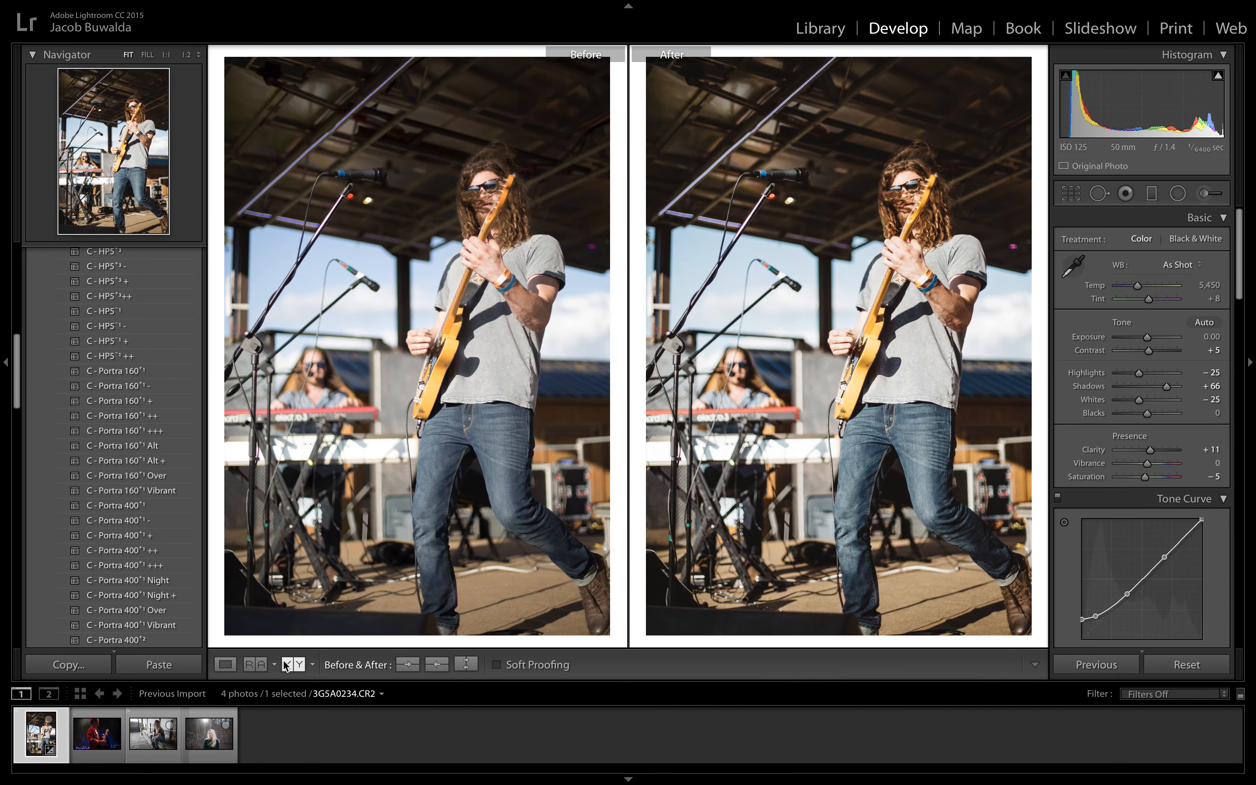
Step: Compare before and after side by side, inspecting the guitarist's face, shirt and jeans at close zoom
click(287, 664)
click(478, 190)
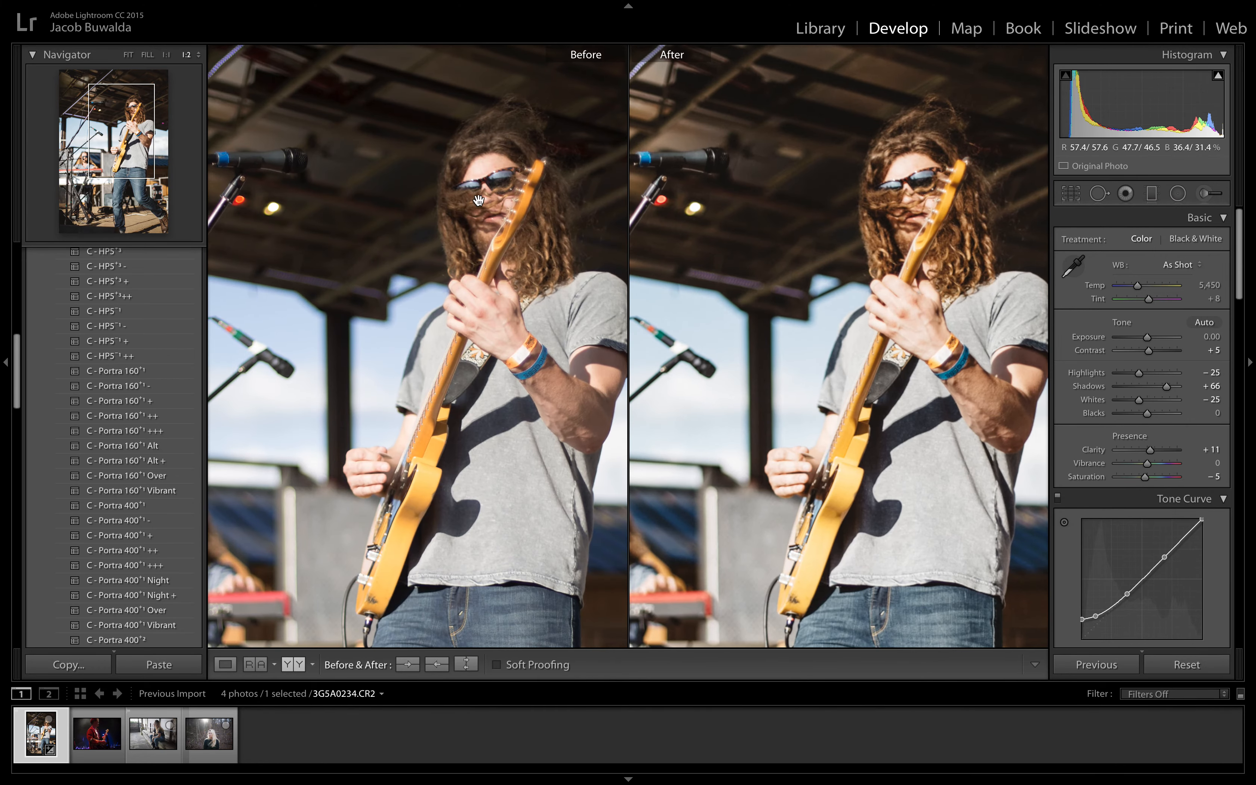
drag(487, 273, 433, 201)
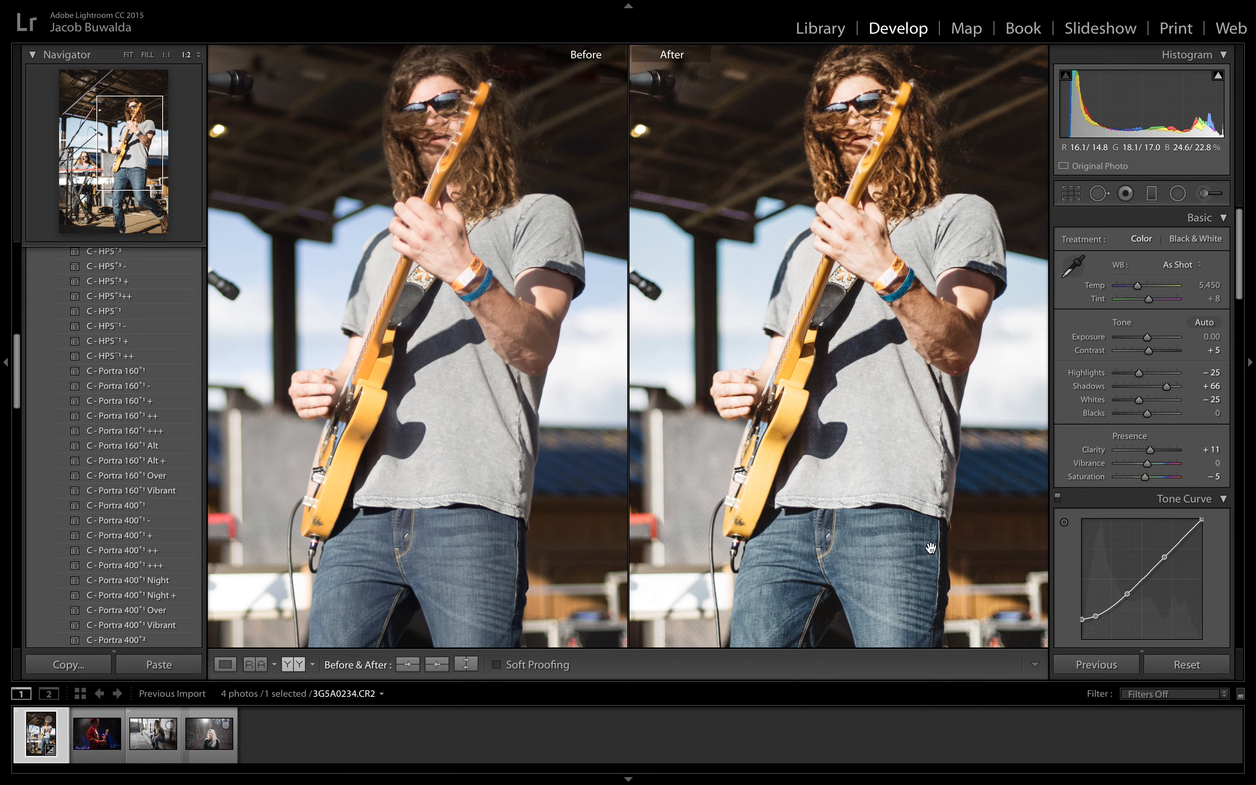
drag(837, 514, 850, 356)
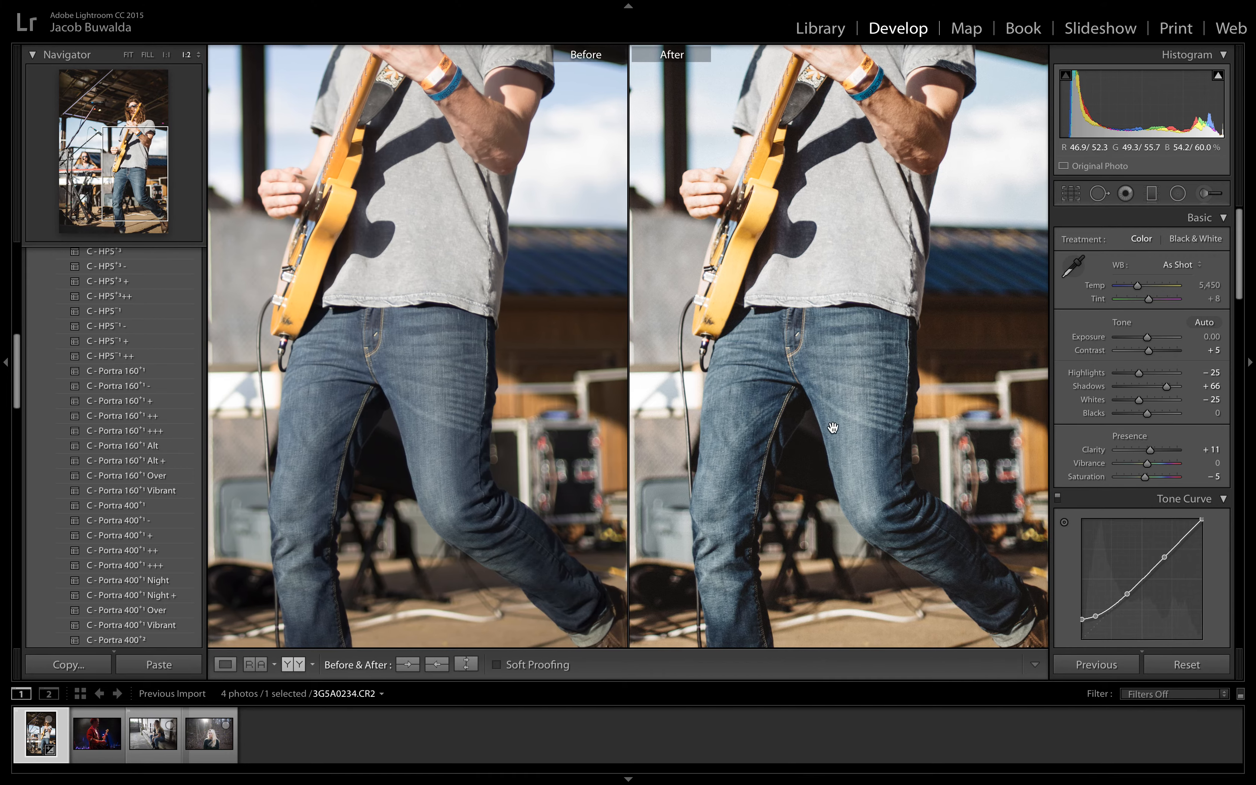
click(843, 224)
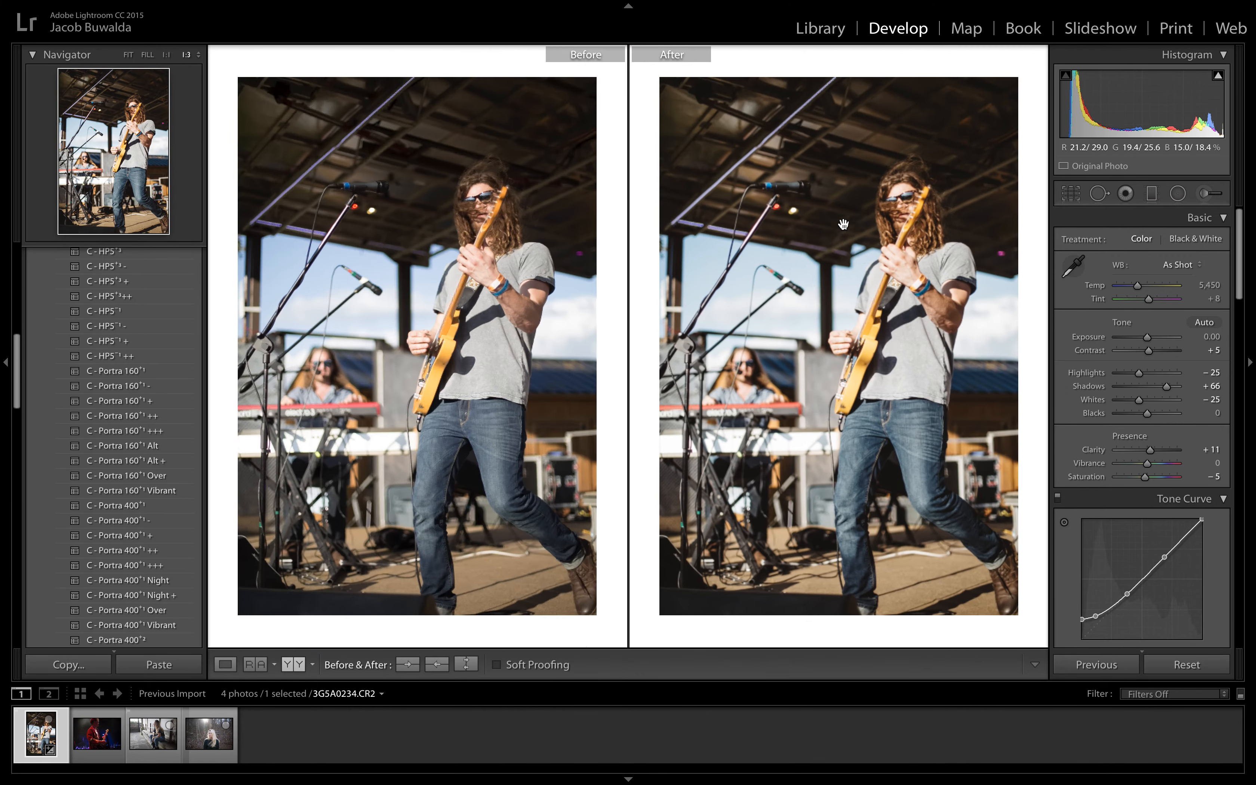
click(843, 224)
click(849, 229)
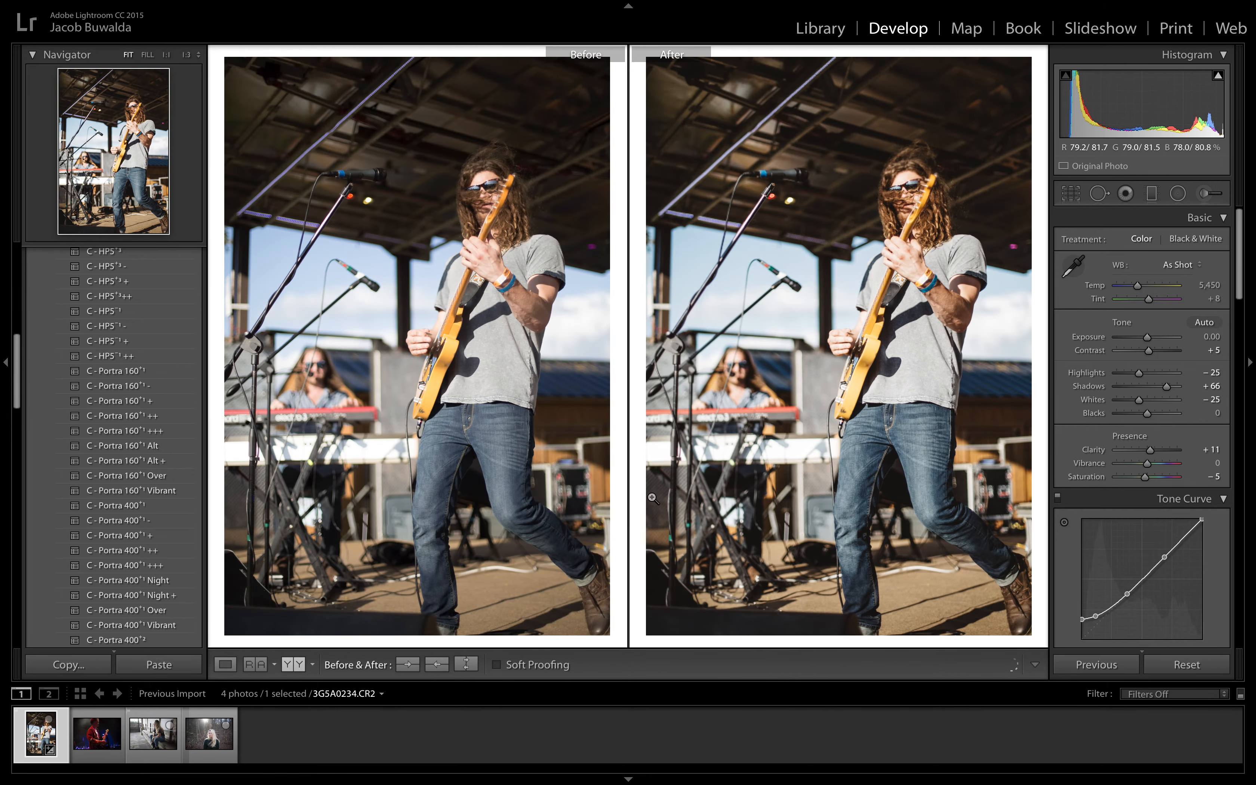
Step: Open the photo of the guitarist in the red jacket, 3G5A0466.CR2, in the single-photo view
click(98, 745)
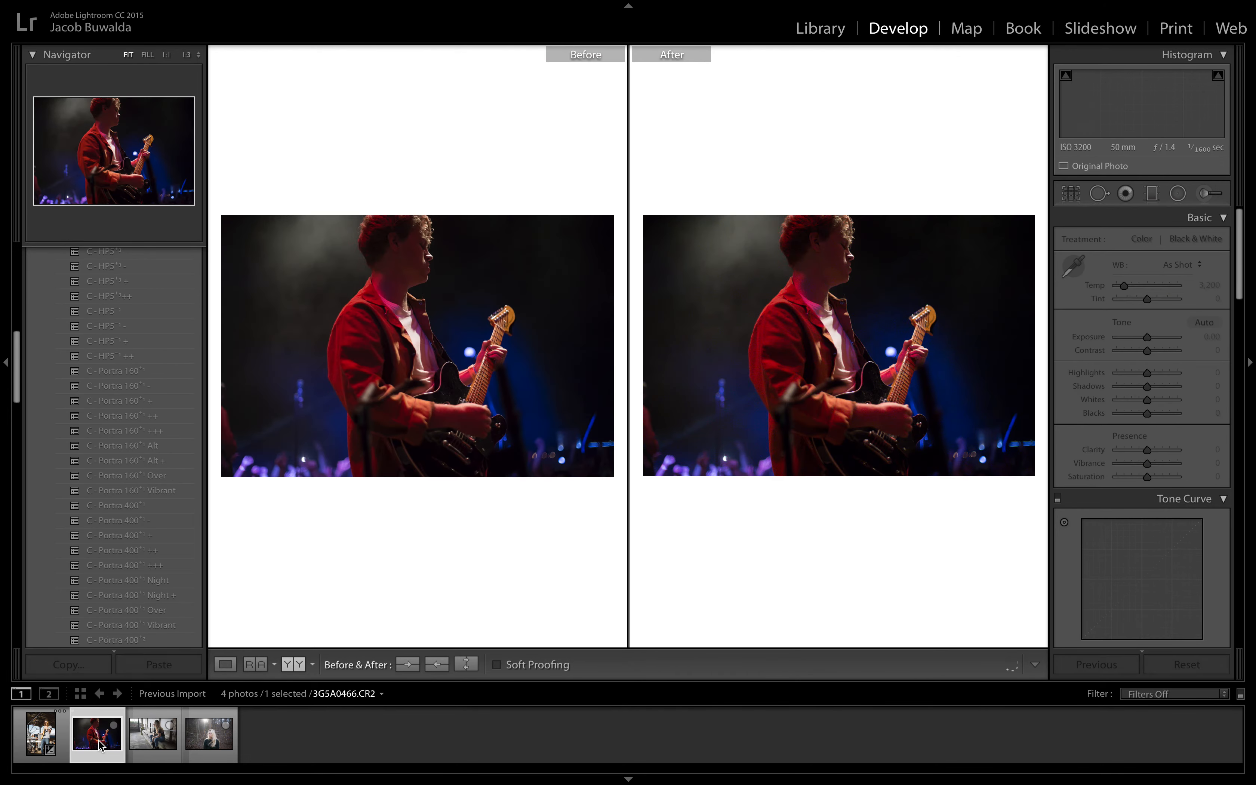
click(226, 664)
Step: Try the C - Portra 400+2 + preset with Exposure at +1.60, then reset the photo's settings
scroll(114, 451, down, 5)
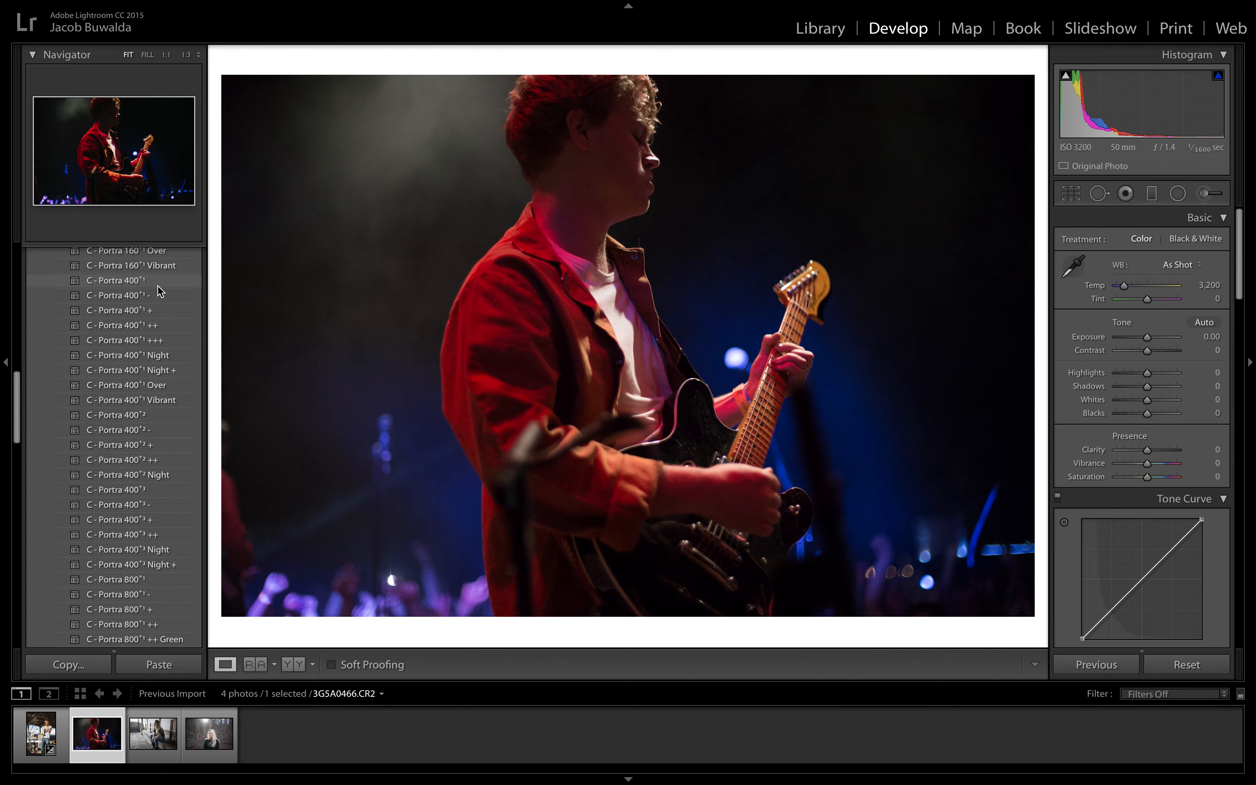
click(159, 449)
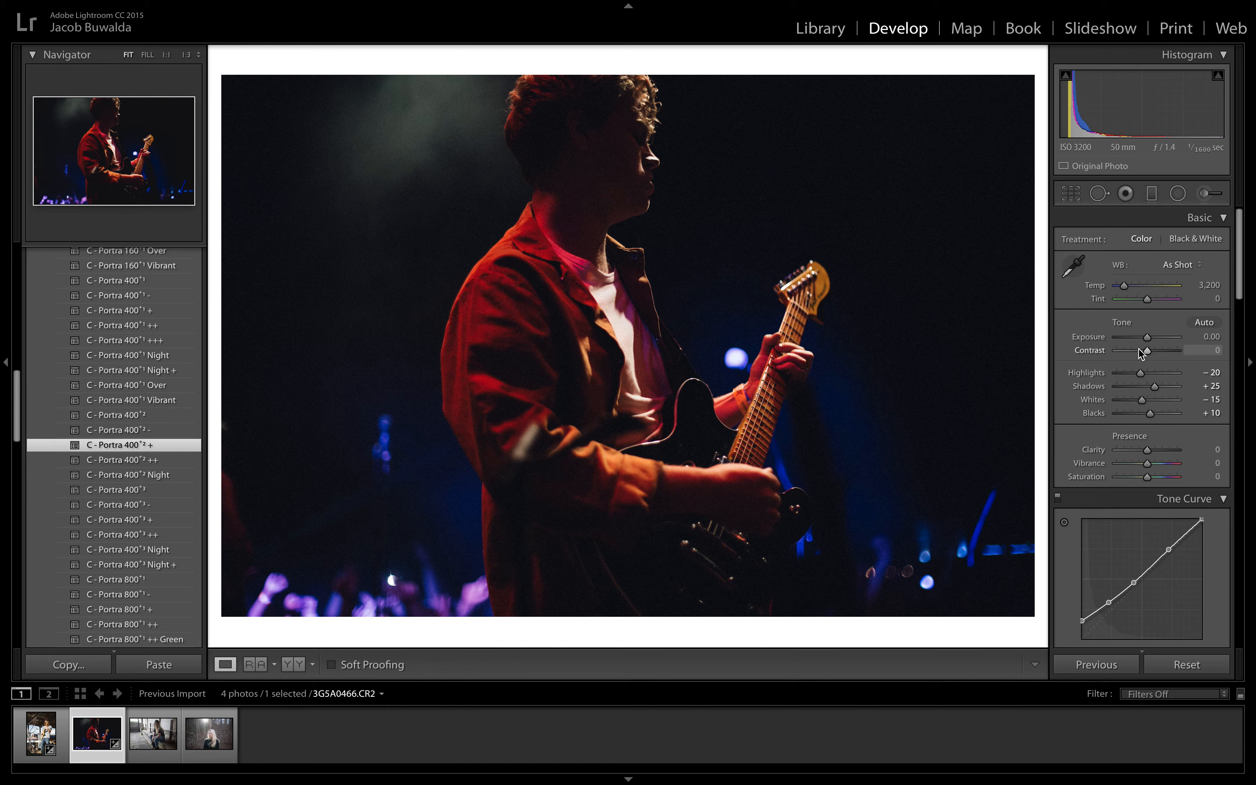
drag(1148, 337, 1158, 343)
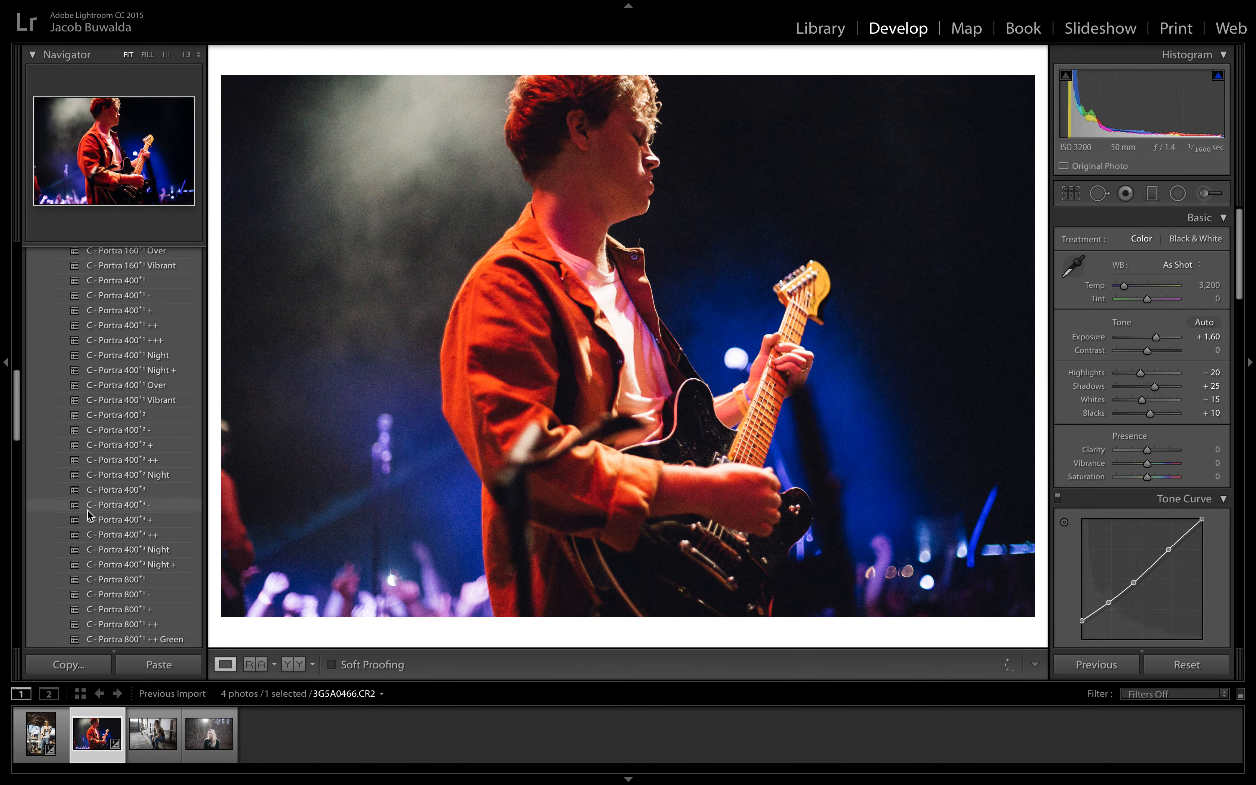
click(1207, 673)
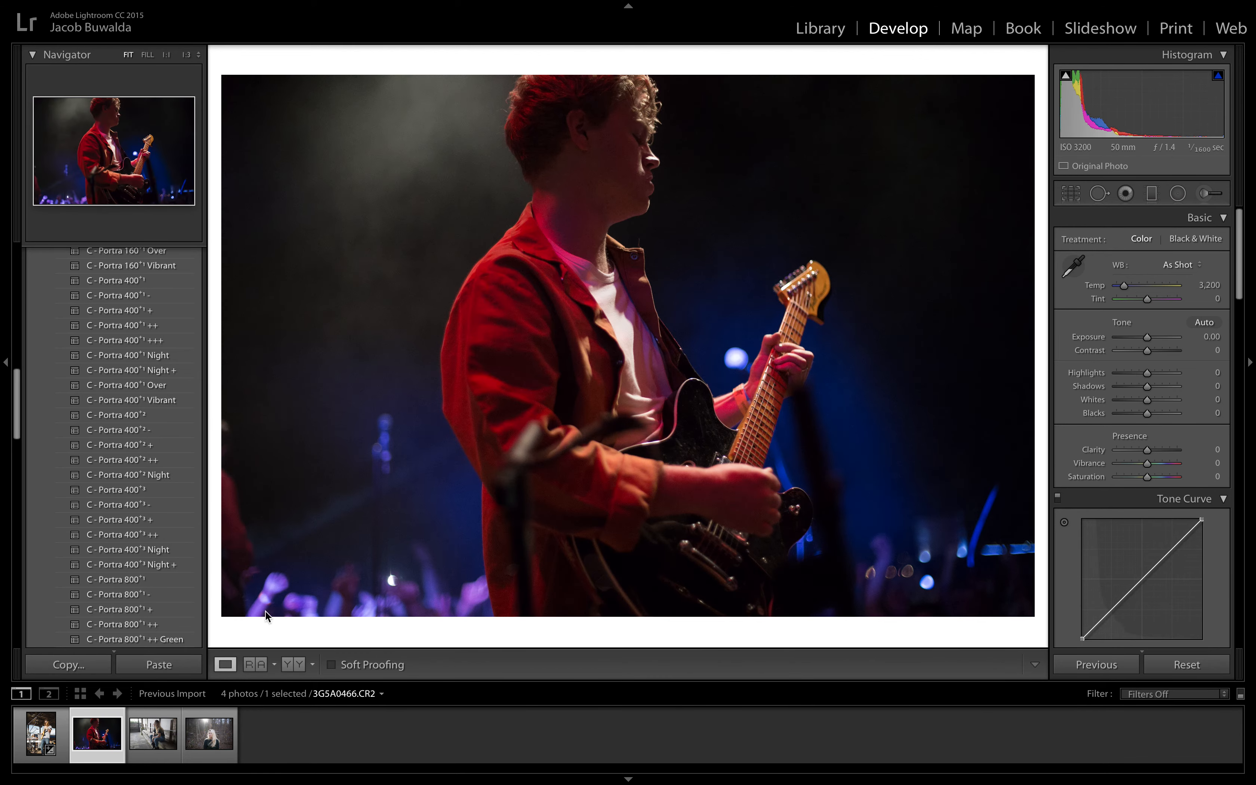
Step: Apply the C - Portra 400+2 ++ preset to the red-jacket photo and raise its exposure
click(177, 460)
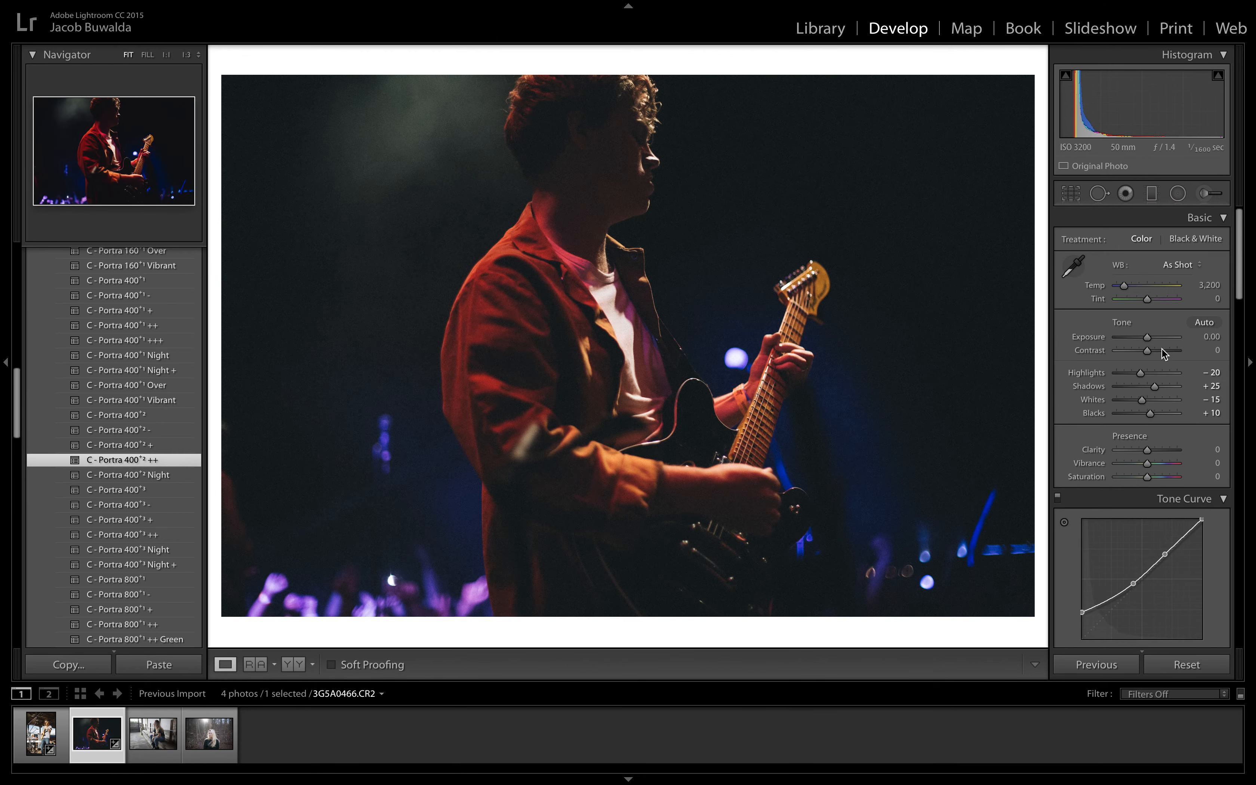
drag(1148, 339, 1152, 344)
scroll(1186, 563, down, 1)
scroll(1186, 563, down, 10)
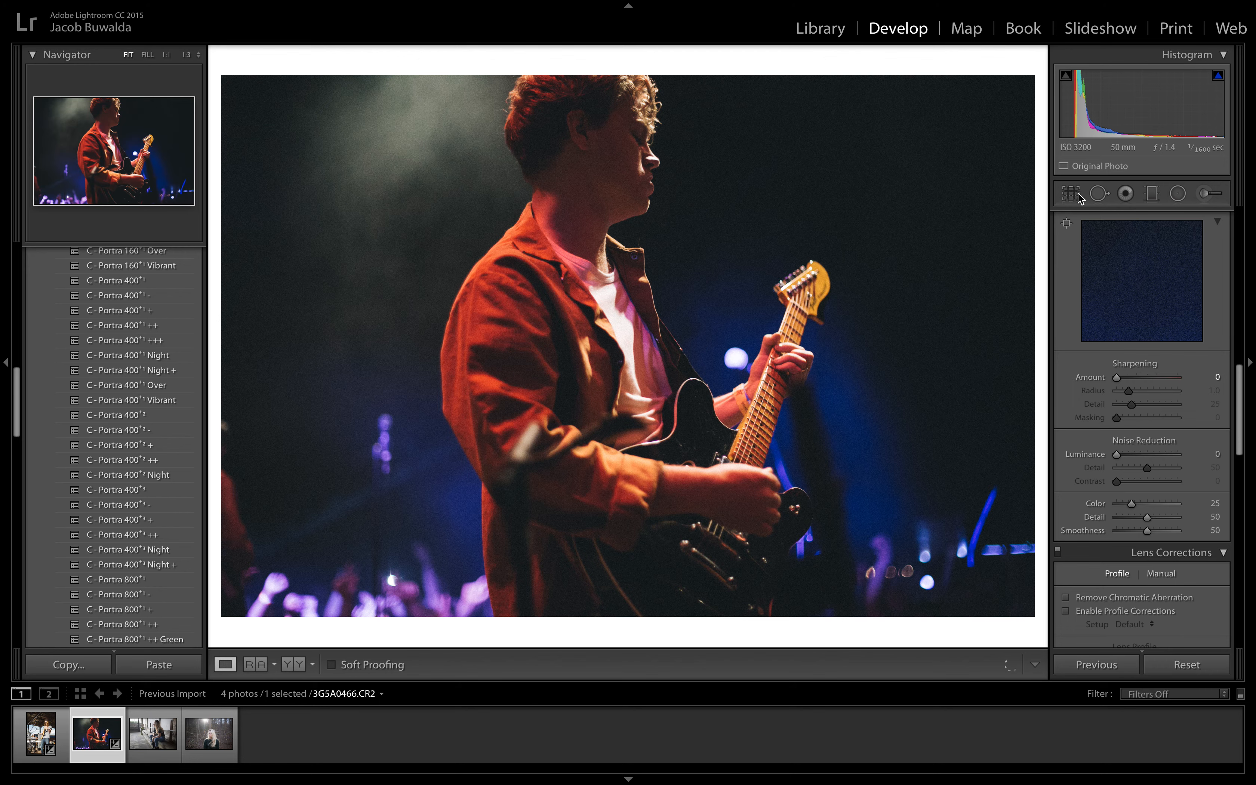
Step: Set the red-jacket photo's grain amount to 10 and its sharpening amount to 25
scroll(1128, 423, down, 10)
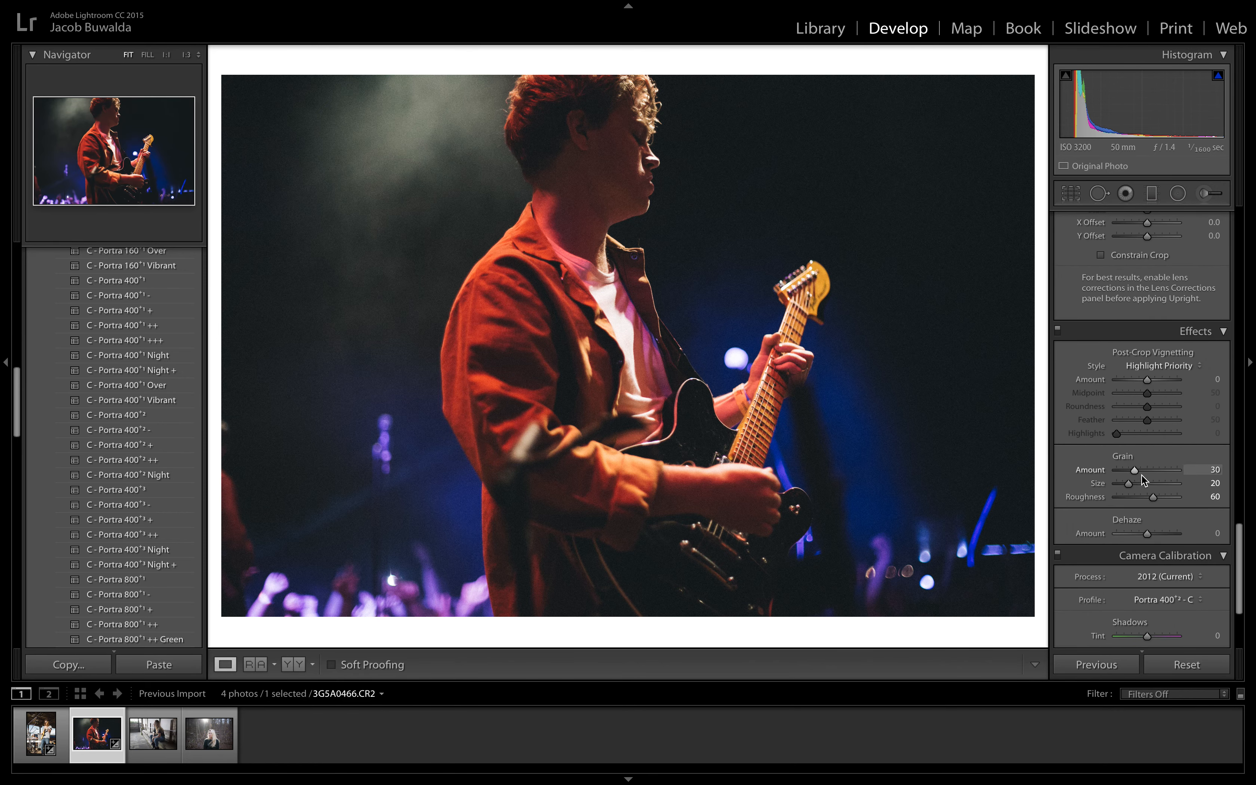
drag(1134, 471, 1123, 472)
scroll(1193, 377, up, 6)
scroll(1193, 378, up, 5)
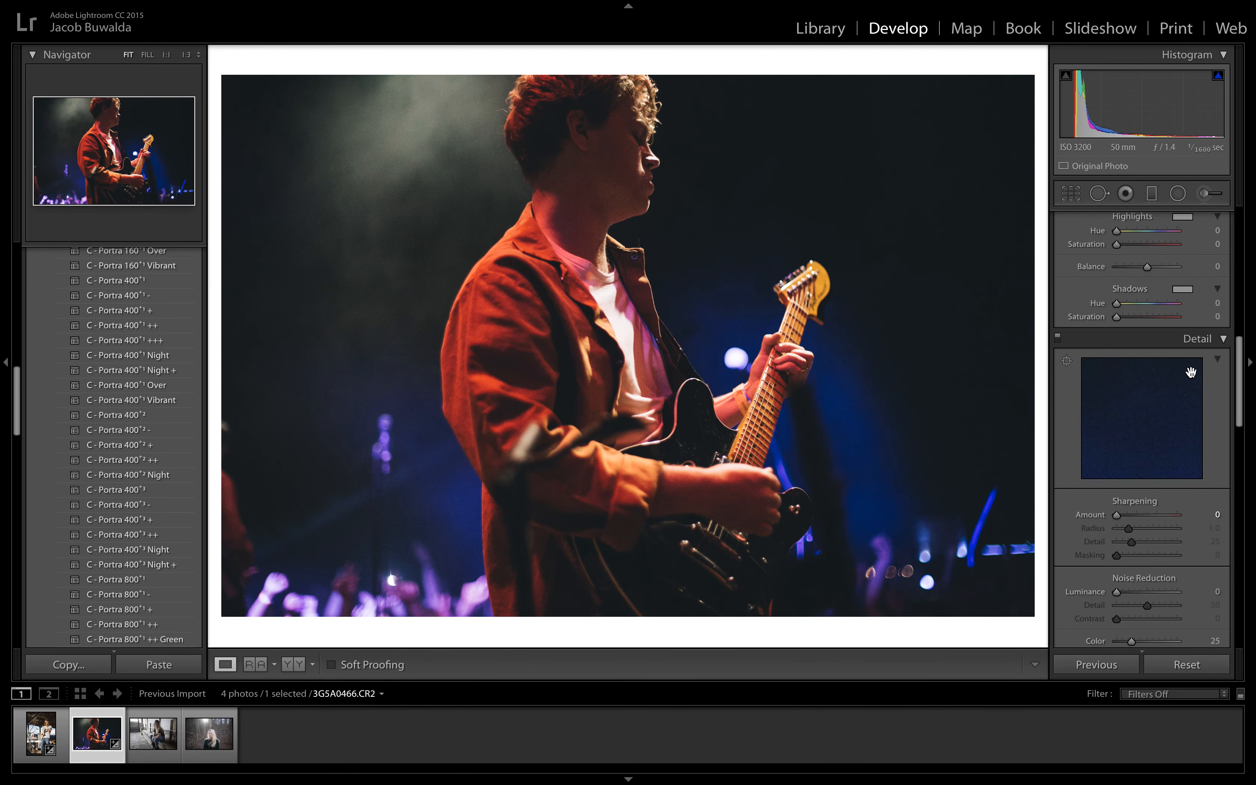
drag(1117, 553, 1127, 552)
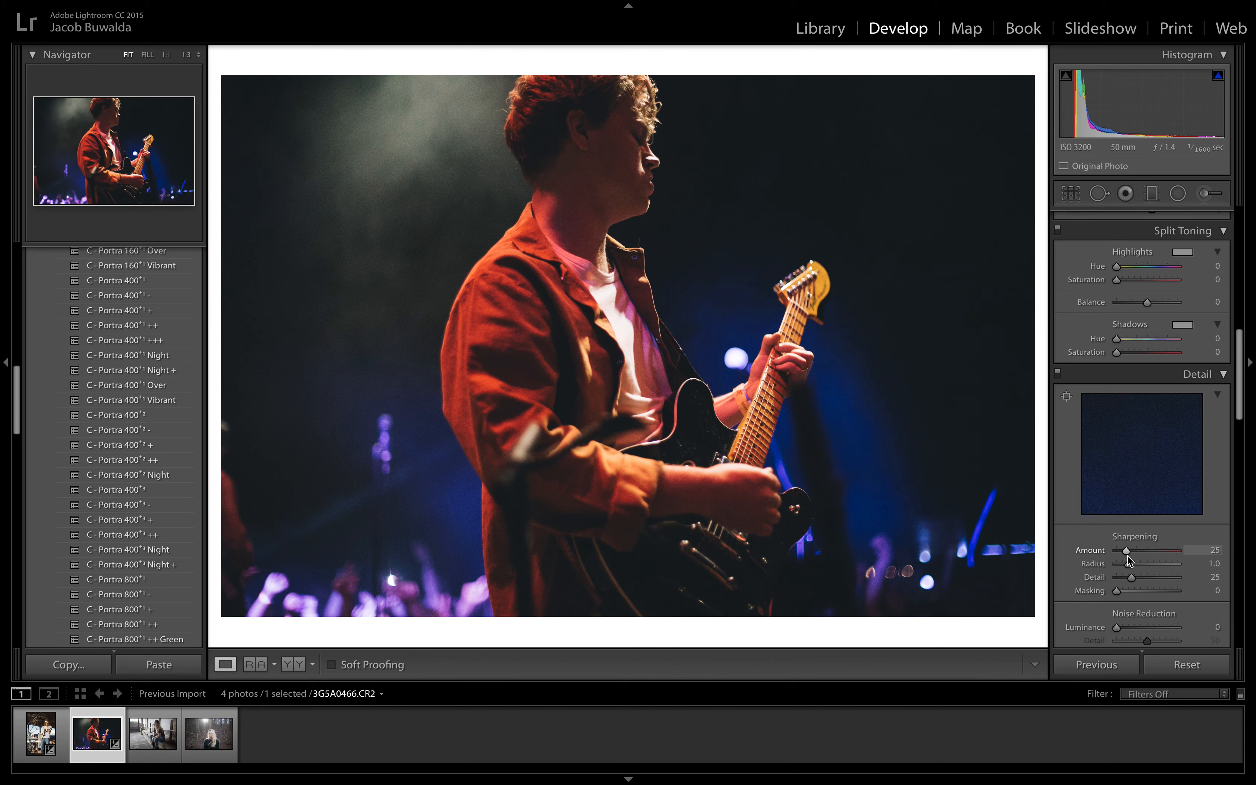
Step: Set Clarity to +10 and adjust the red colour to saturation -59 and luminance +47
scroll(1156, 399, up, 5)
drag(1147, 449, 1152, 453)
scroll(1147, 494, down, 10)
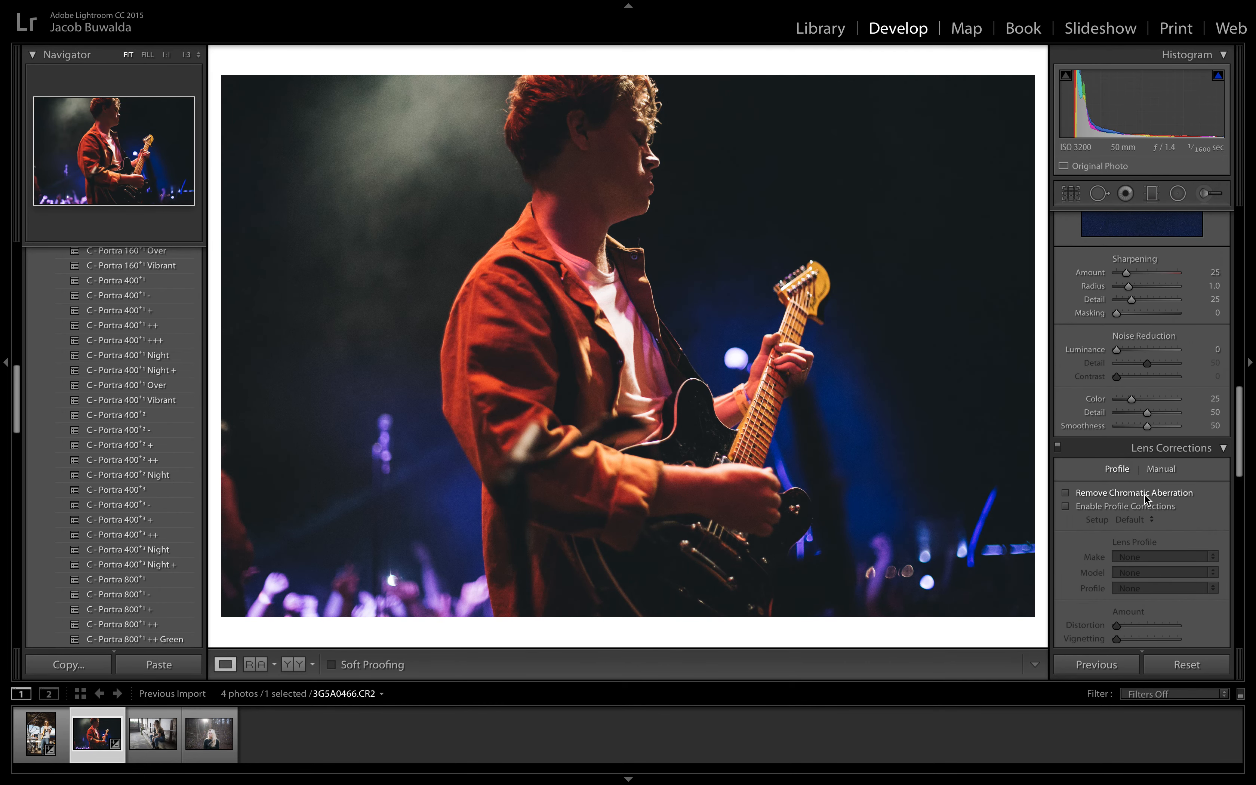
scroll(1145, 499, up, 10)
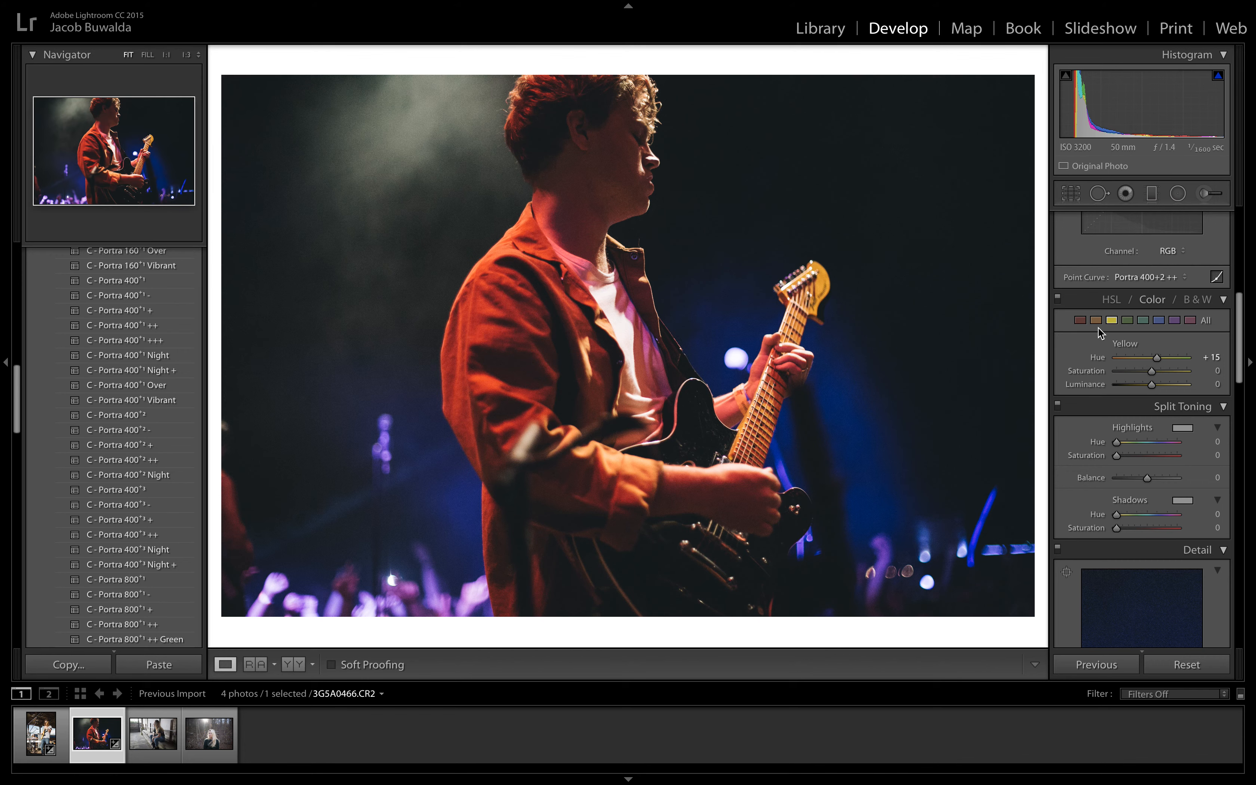
click(1080, 322)
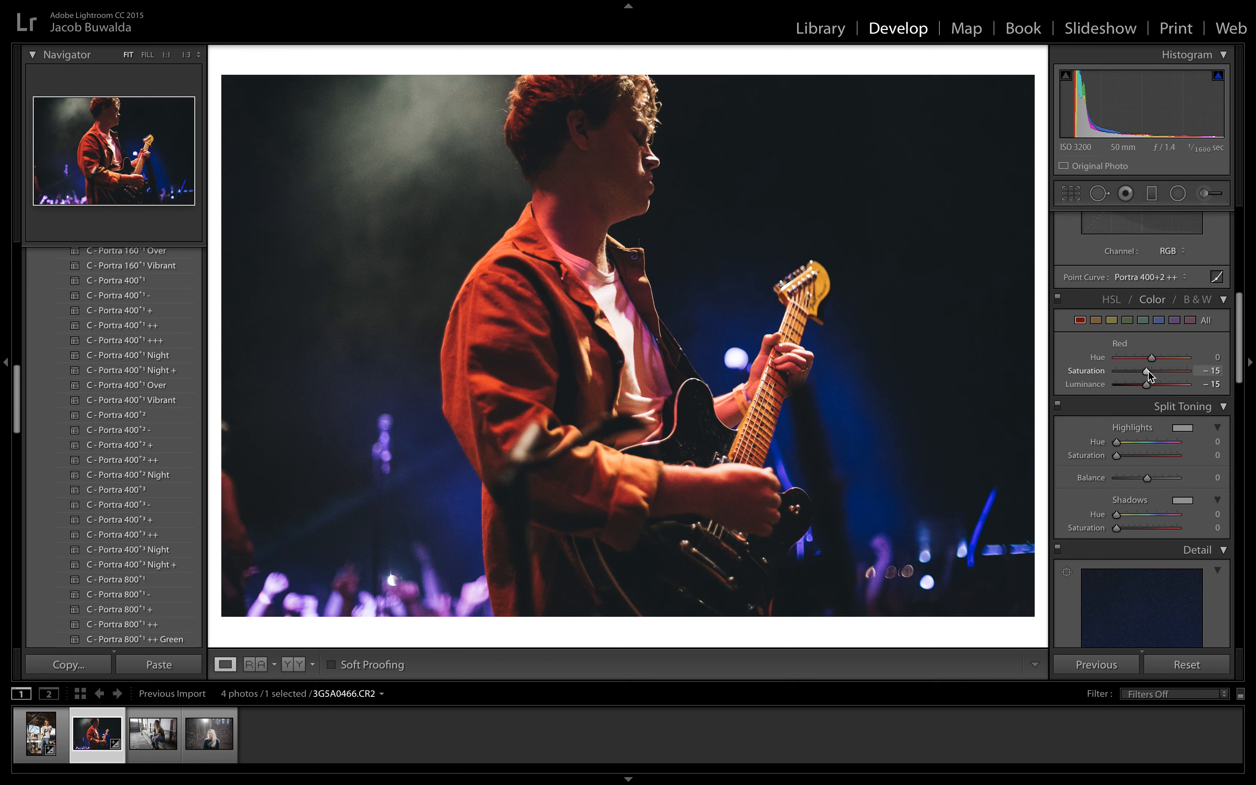
mouse_move(1147, 371)
mouse_down()
mouse_move(1131, 373)
mouse_move(1168, 385)
mouse_move(1136, 381)
mouse_up()
click(1161, 384)
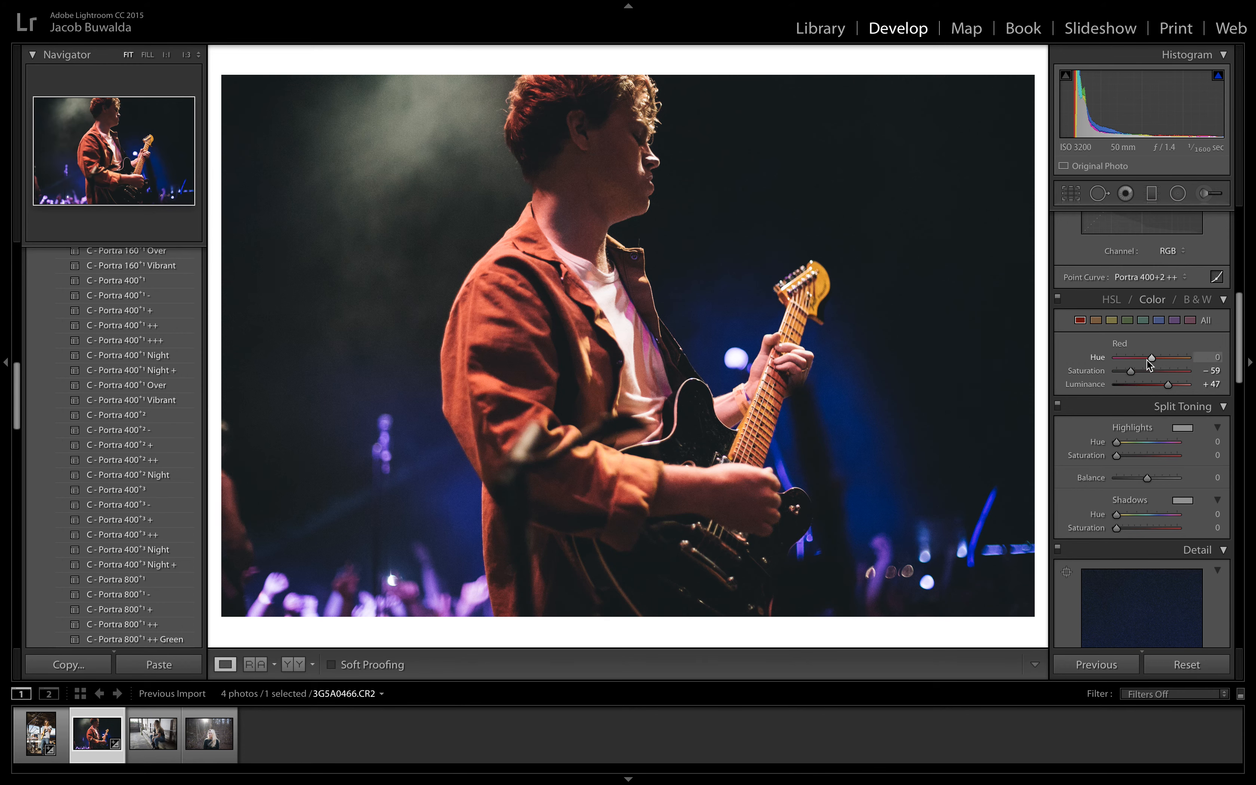
Step: Set the red-jacket photo's Shadows to +100, Blacks to -38 and white balance temperature to 2,464
scroll(1142, 410, up, 8)
drag(1141, 414, 1186, 394)
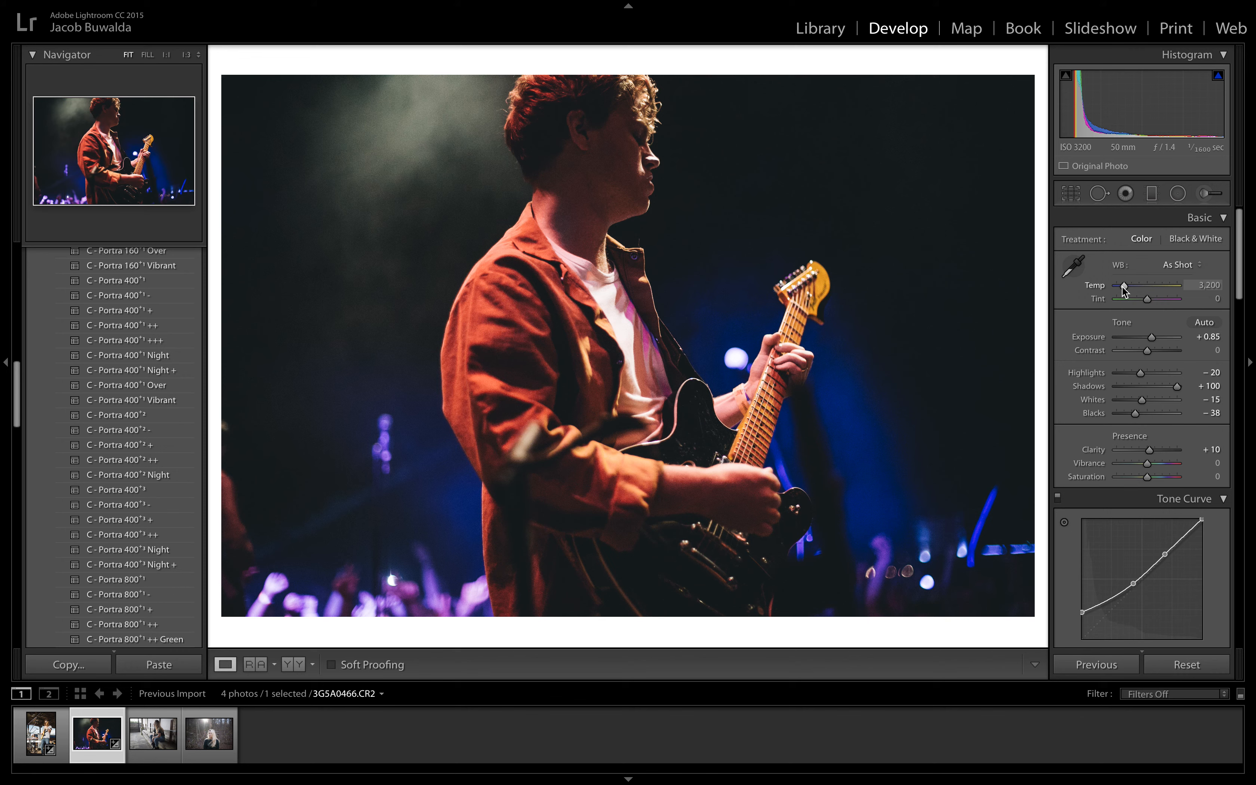
drag(1124, 288, 1121, 289)
Step: Fine-tune the photo with Clarity +15, Saturation -5, Blacks -46 and Exposure +1.15
drag(1152, 453, 1154, 452)
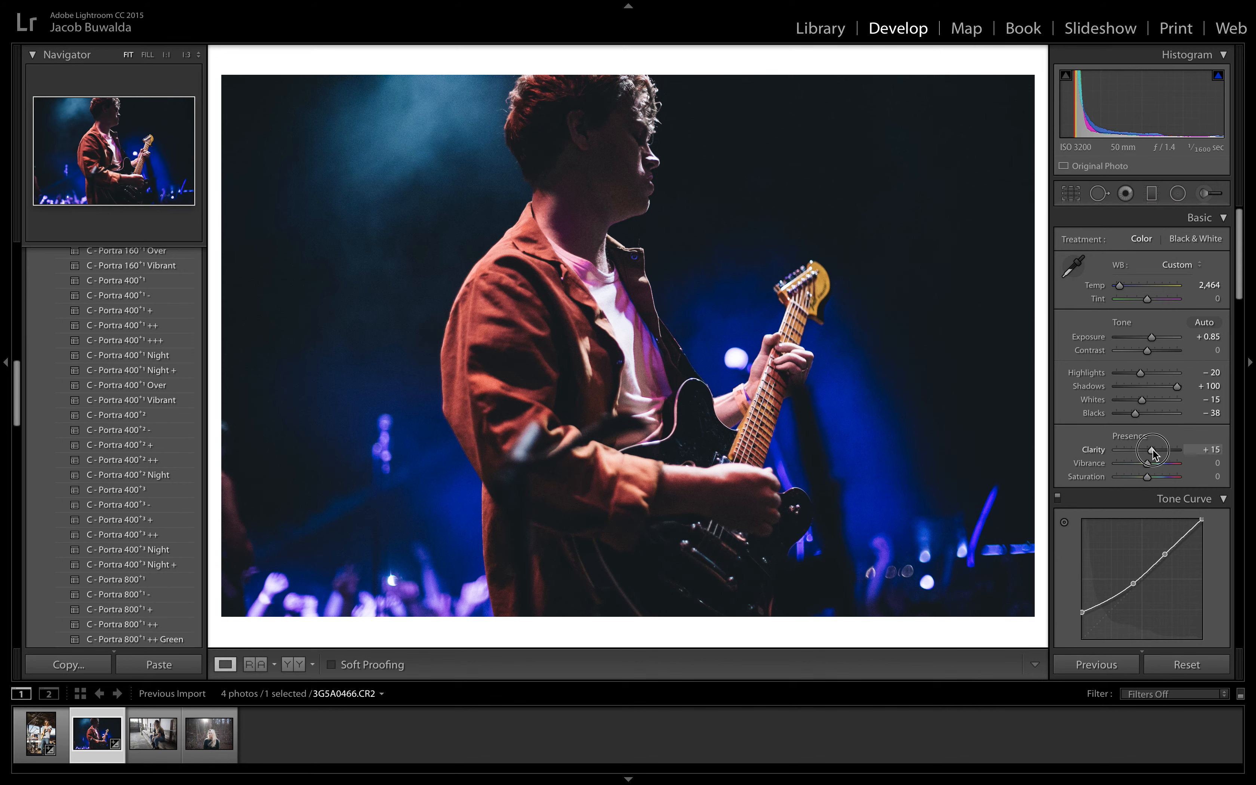
drag(1147, 482, 1144, 485)
drag(1135, 414, 1130, 415)
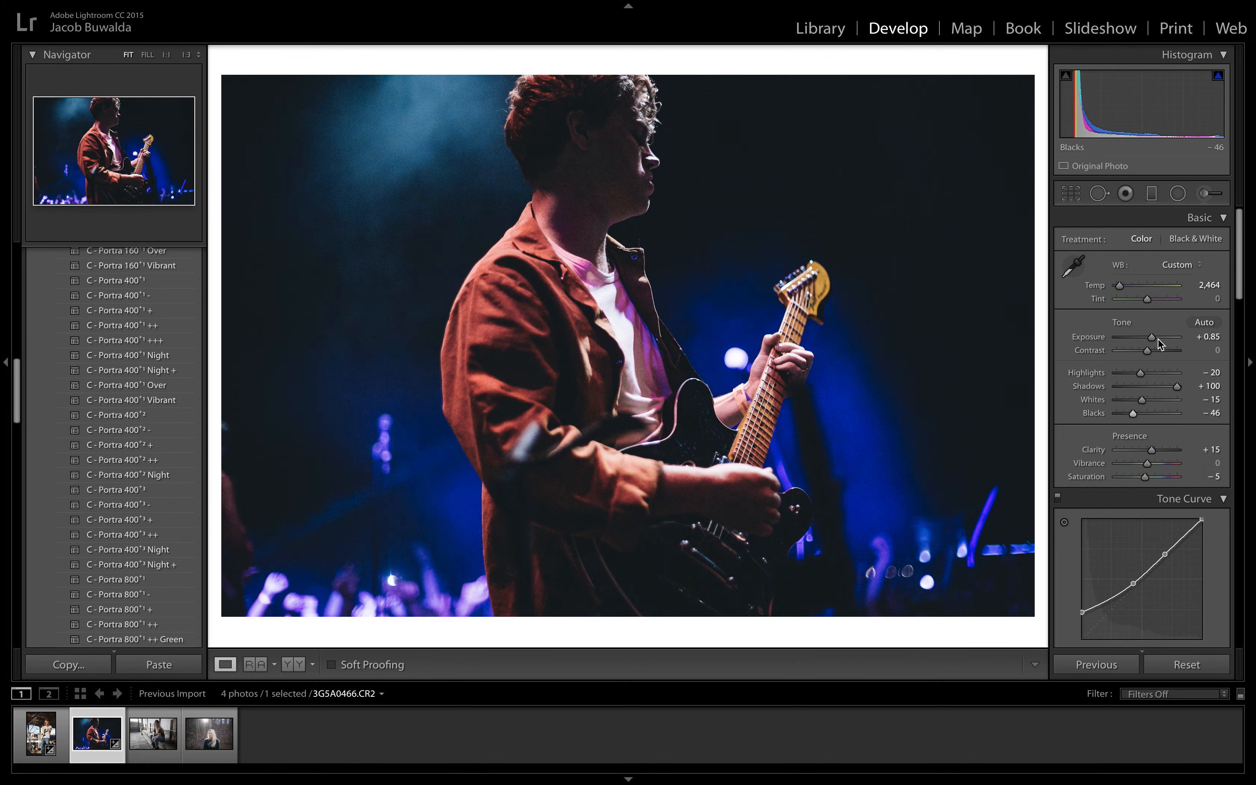
drag(1154, 340, 1157, 344)
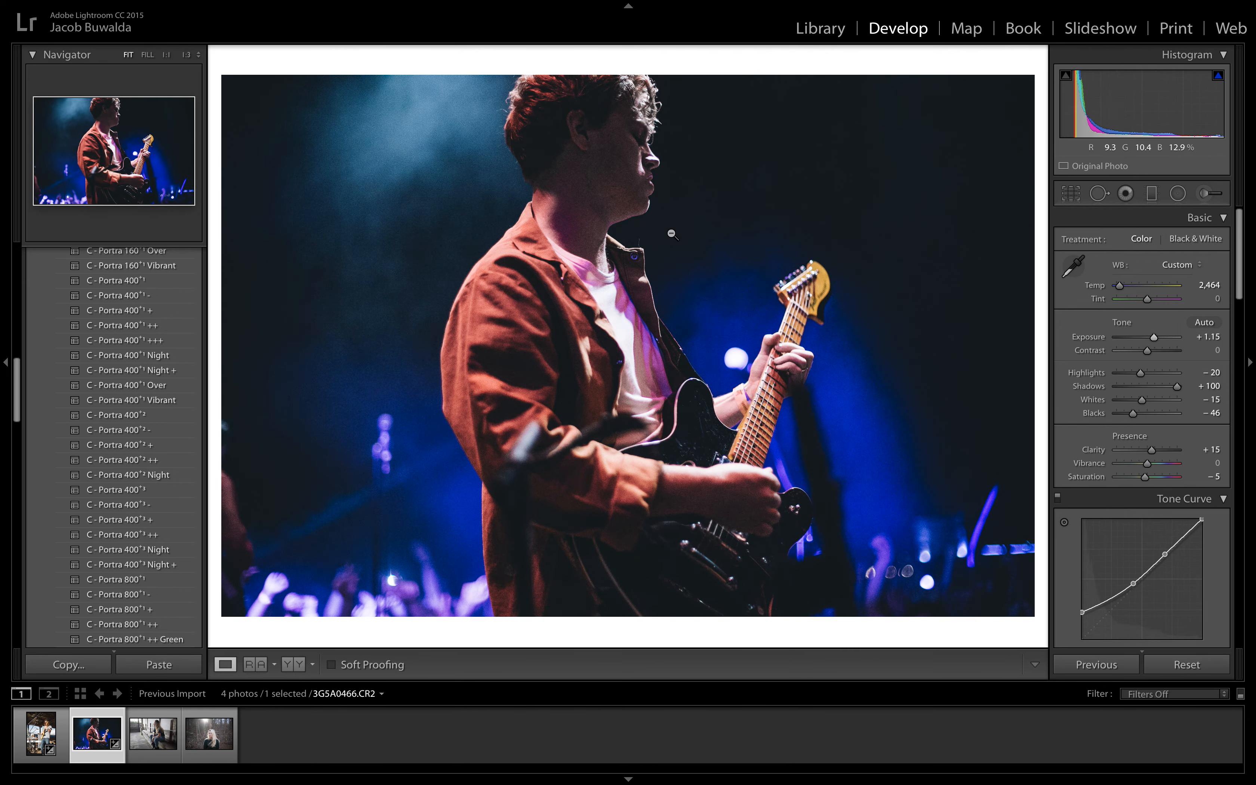
Step: Inspect the guitarist's face, jacket and guitar at closer zoom, ending with the whole photo fitted in view
click(612, 183)
key(super+equal)
key(super+minus)
key(super+minus)
key(super+minus)
key(super+equal)
key(super+equal)
key(super+equal)
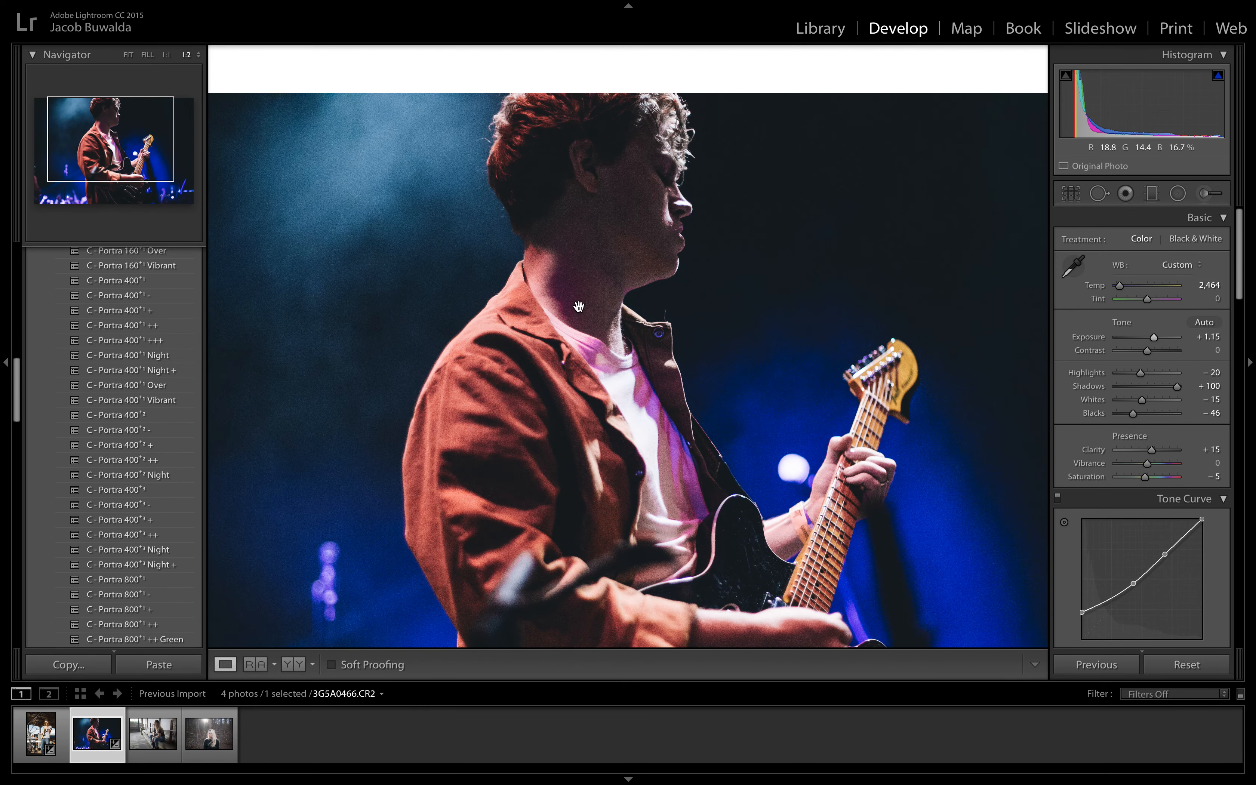
drag(581, 414, 591, 342)
click(591, 342)
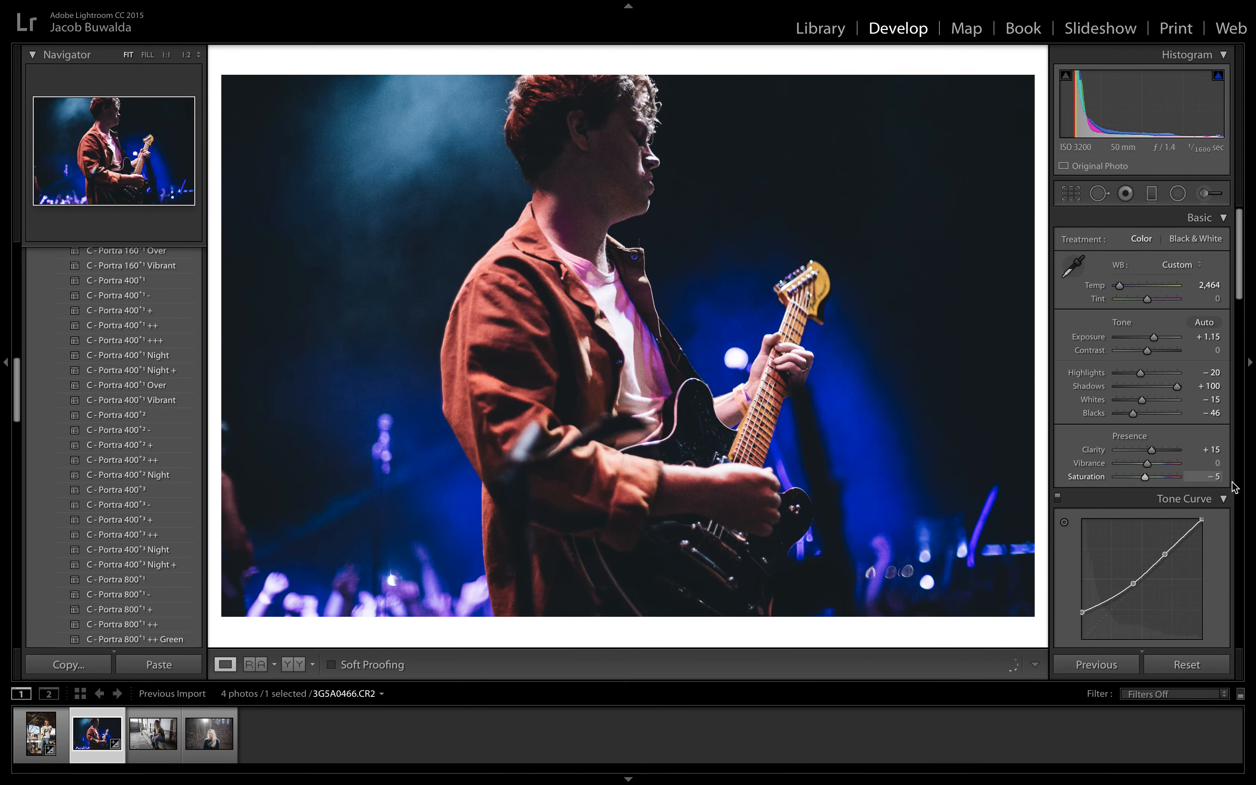
Step: Reduce the grain amount to its minimum and set luminance noise reduction to 19
scroll(1240, 489, down, 10)
scroll(1243, 492, down, 2)
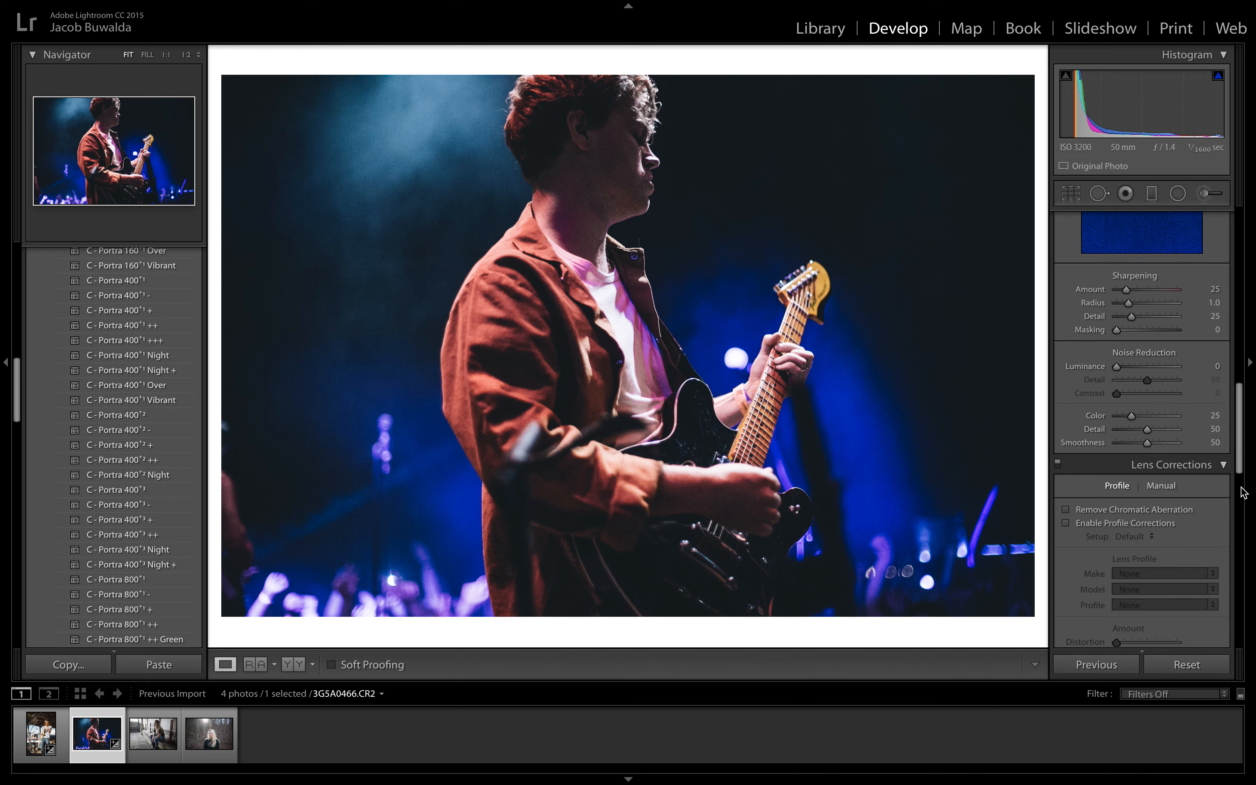
scroll(1147, 445, down, 10)
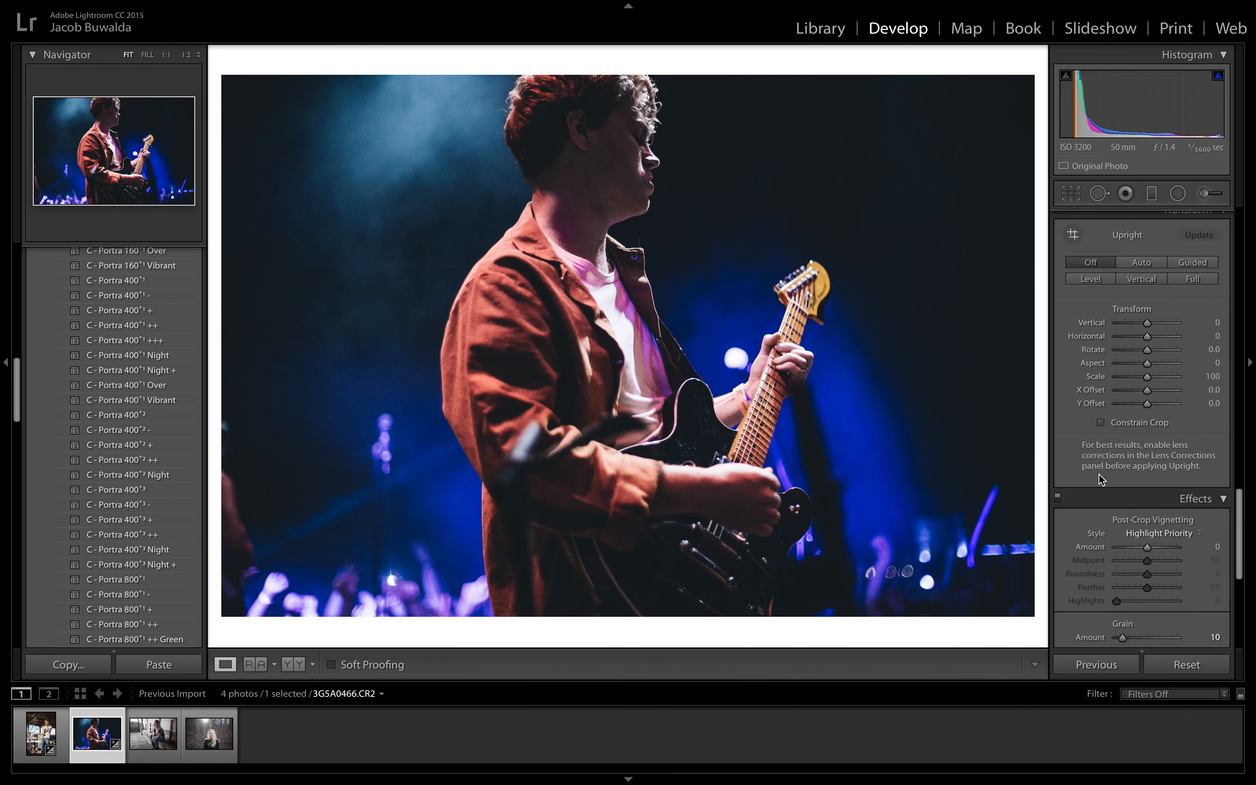
drag(1123, 423, 1061, 436)
scroll(1159, 365, up, 10)
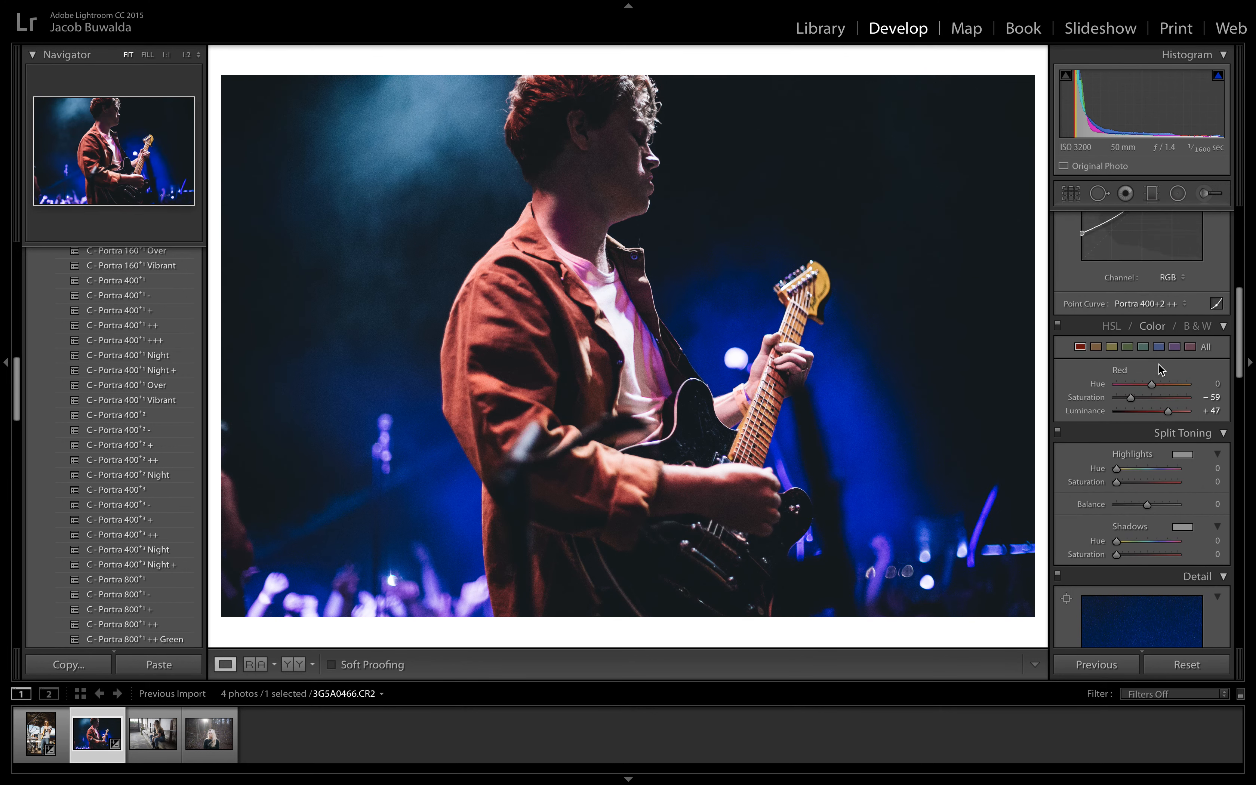
scroll(1159, 365, down, 2)
drag(1117, 445, 1129, 448)
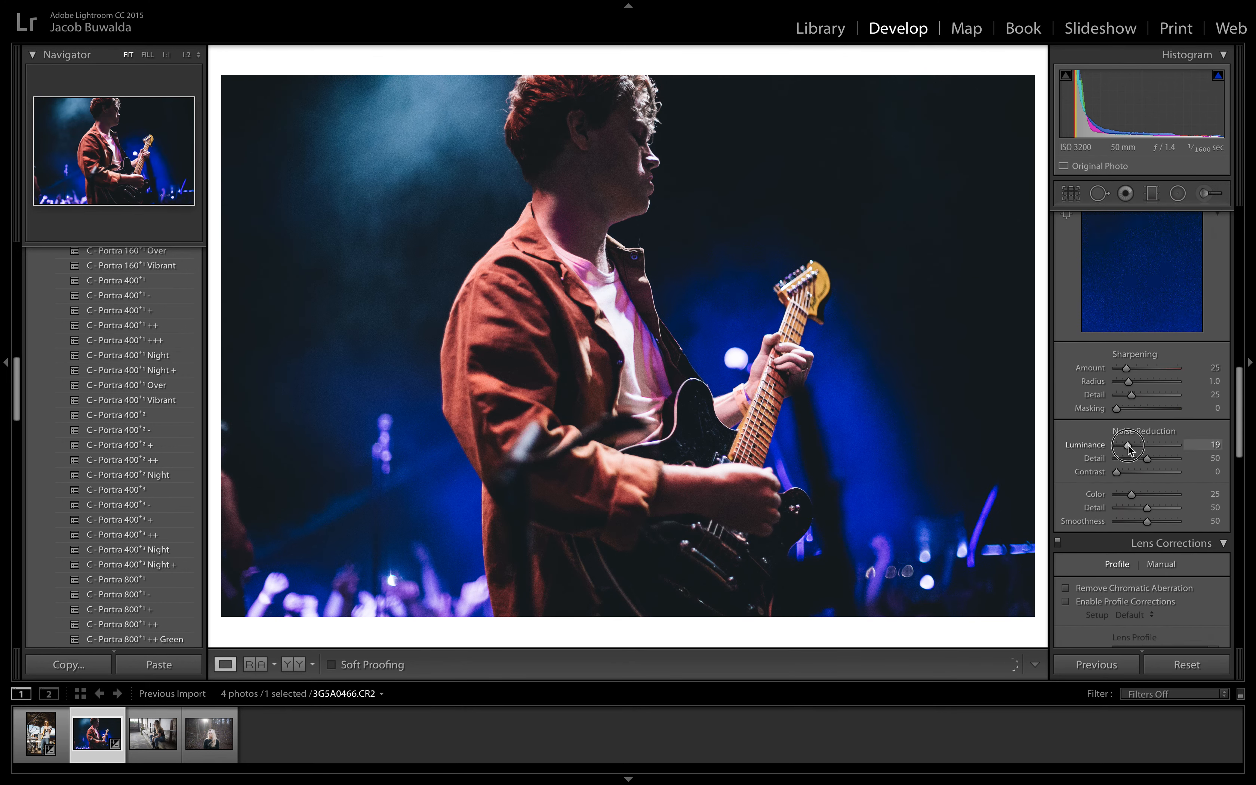
scroll(1131, 450, up, 12)
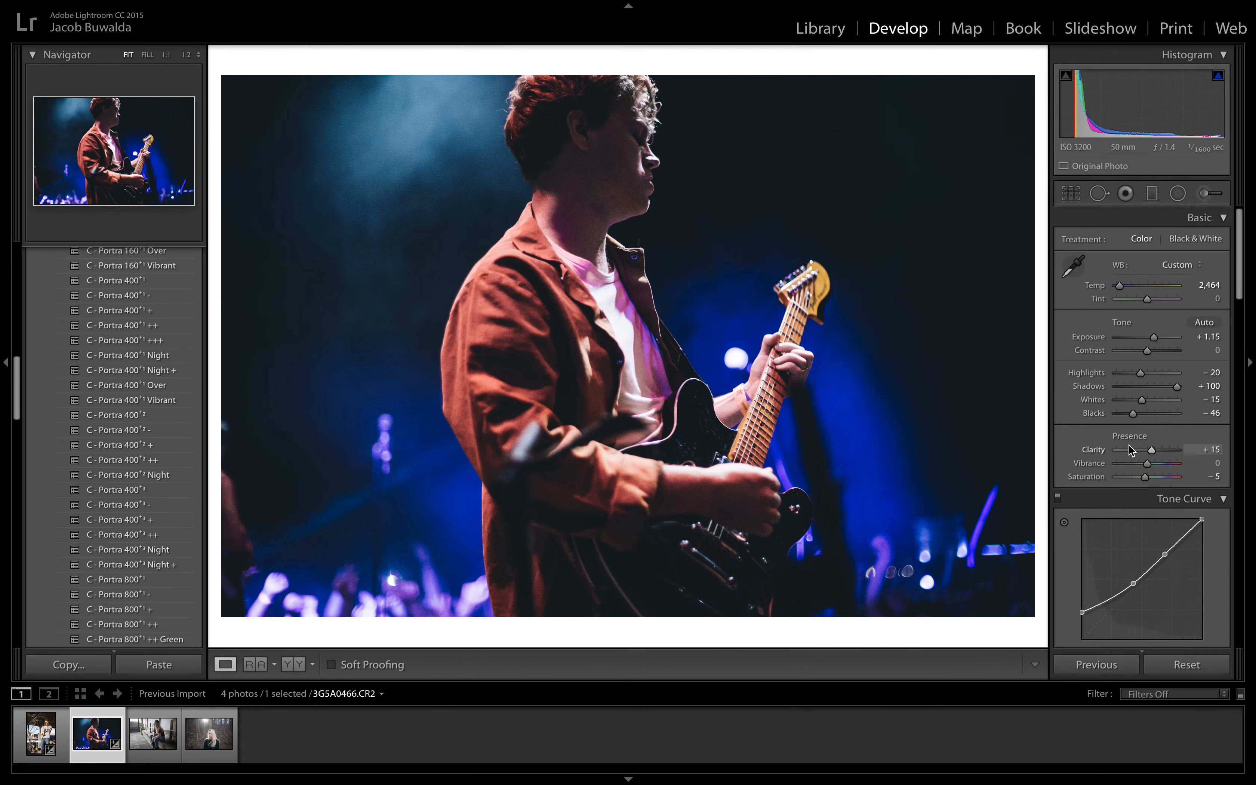
Step: Compare the red-jacket photo before and after side by side, and open 3G5A9221.CR2 in the single-photo view
click(298, 667)
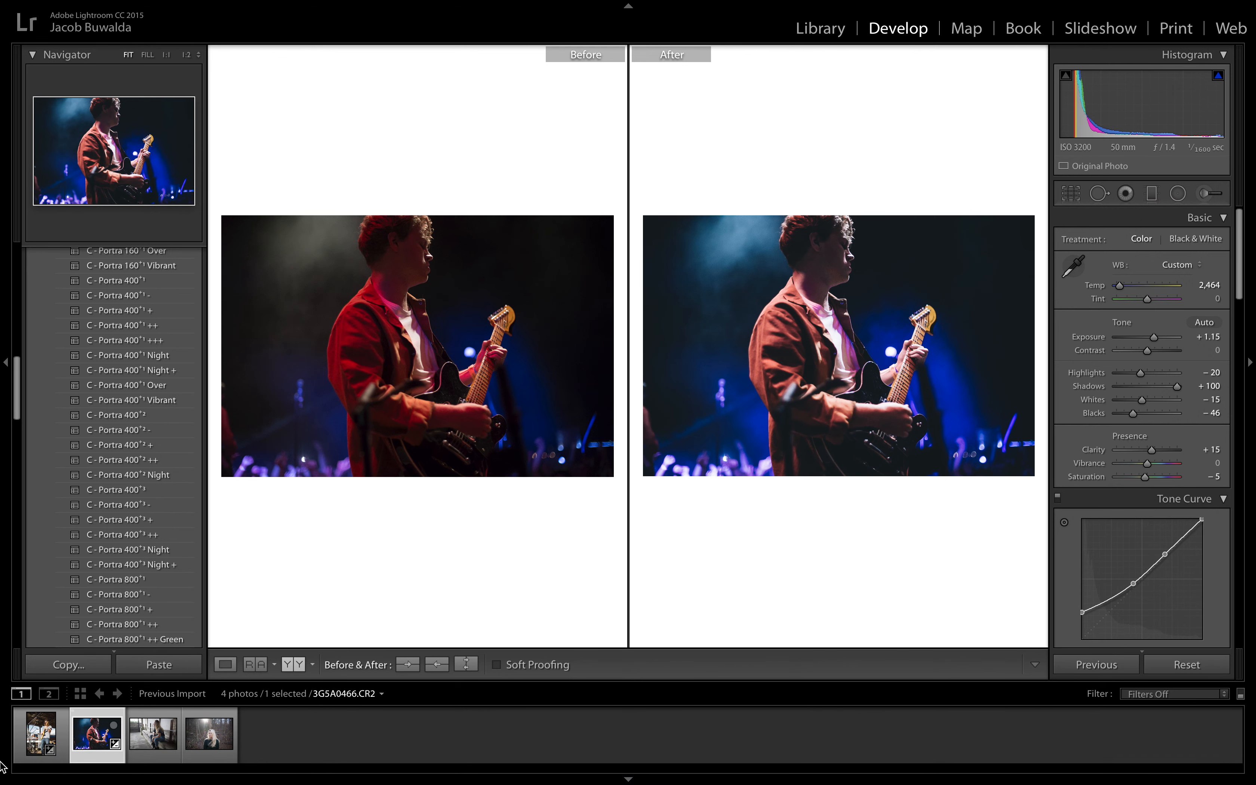
click(178, 754)
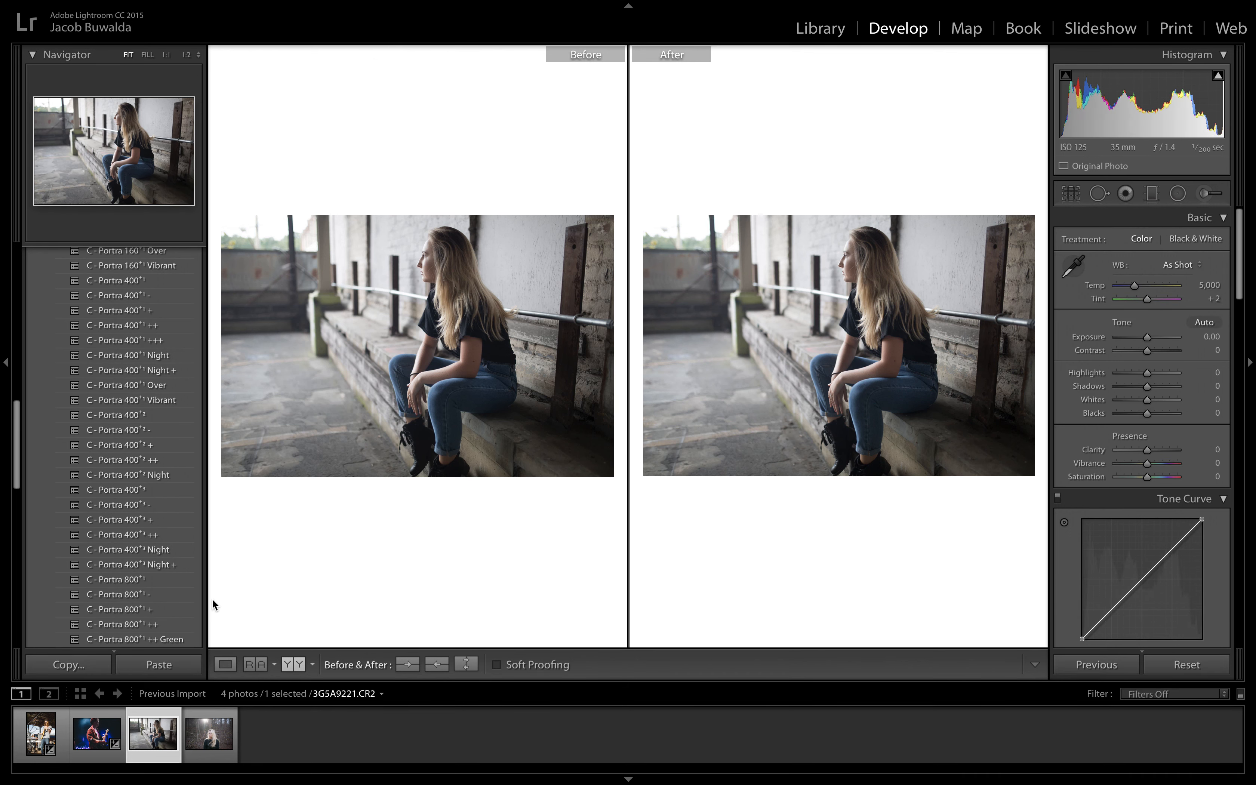
click(226, 665)
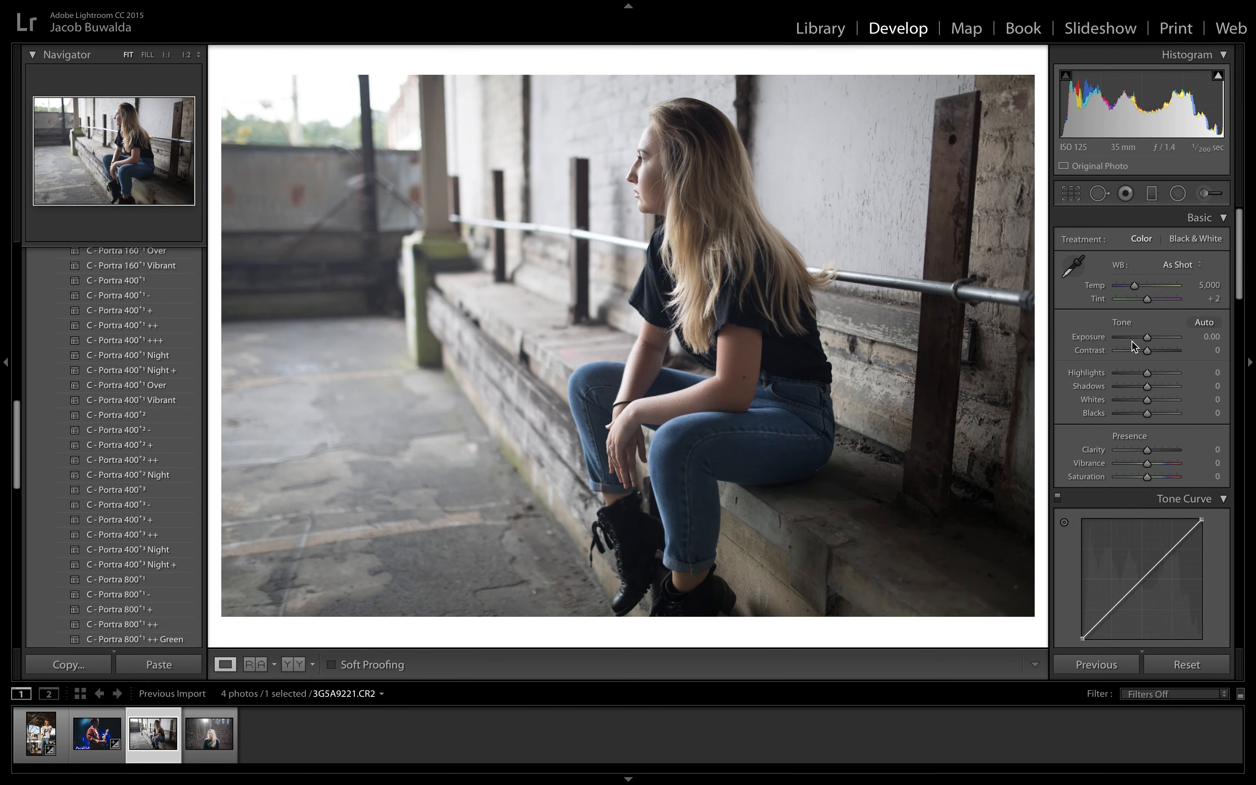
Step: Apply the C - Portra 160+1 ++ preset to the photo of the seated woman
scroll(150, 363, up, 4)
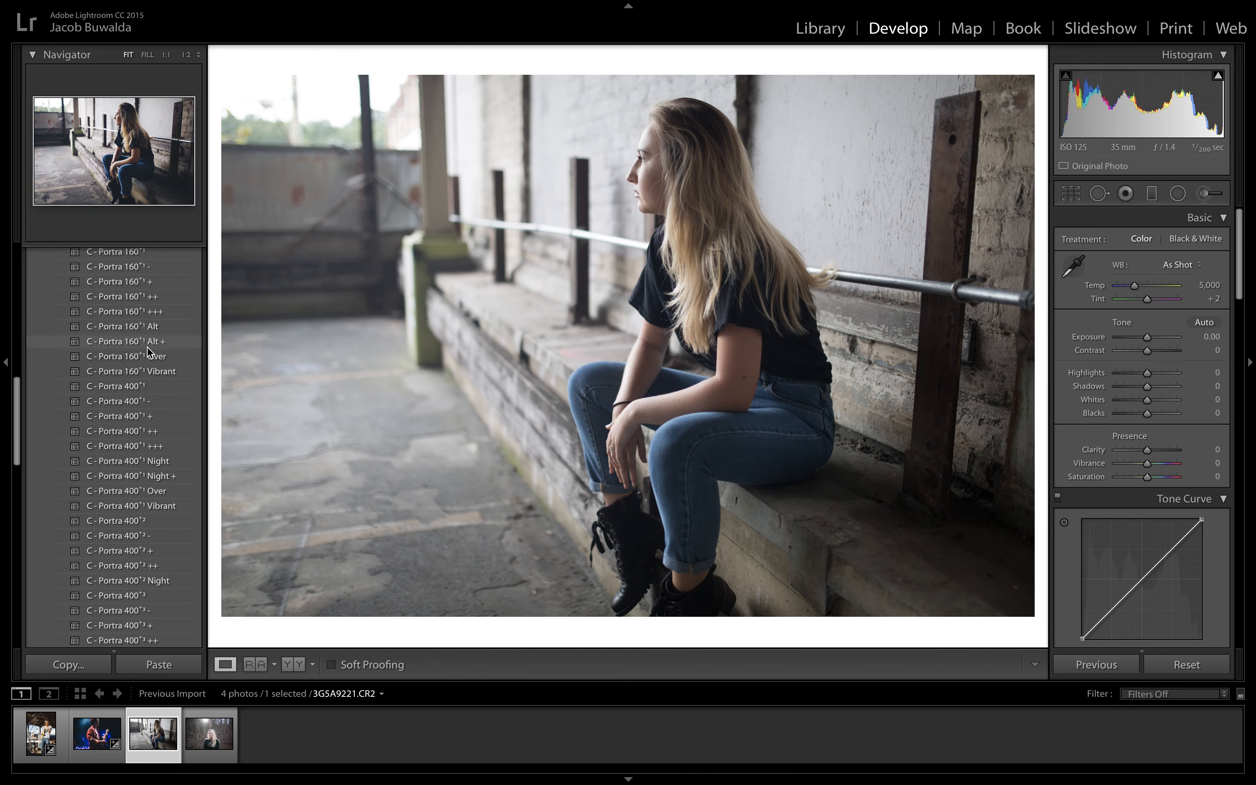
scroll(149, 352, up, 3)
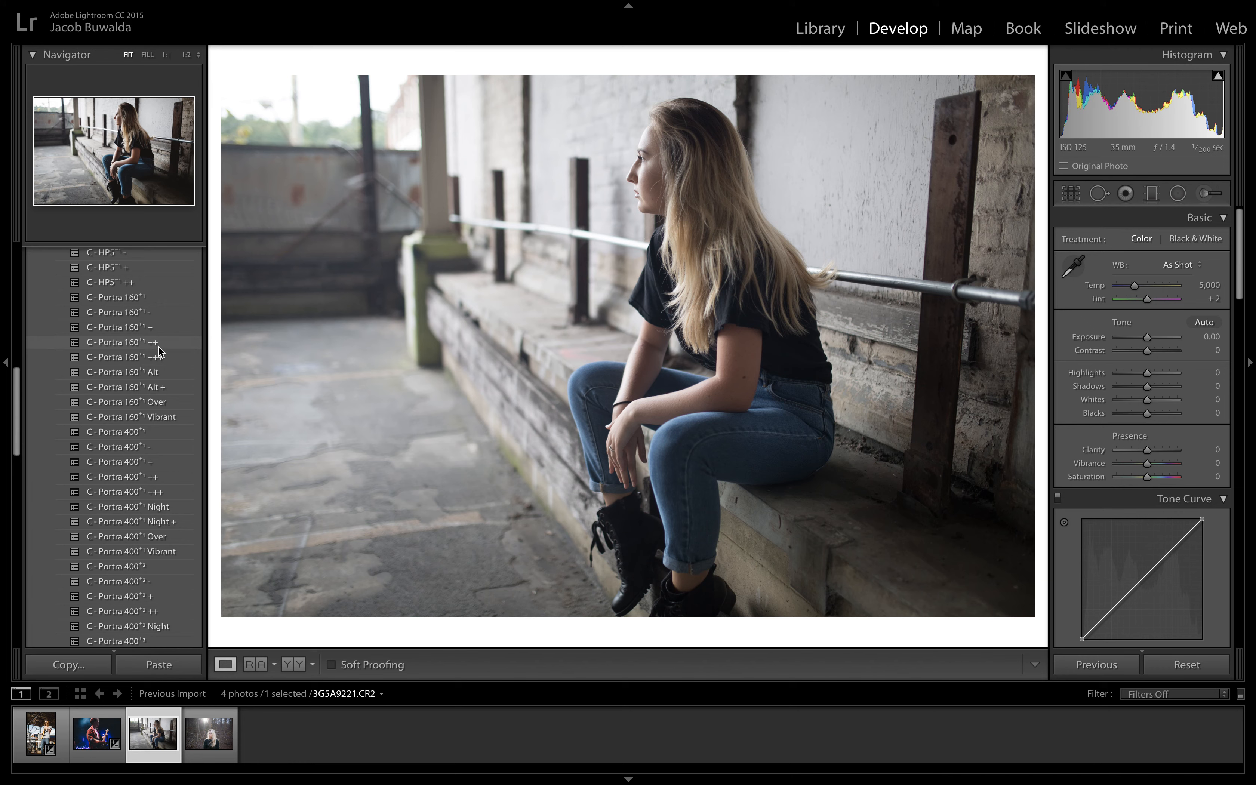
click(158, 346)
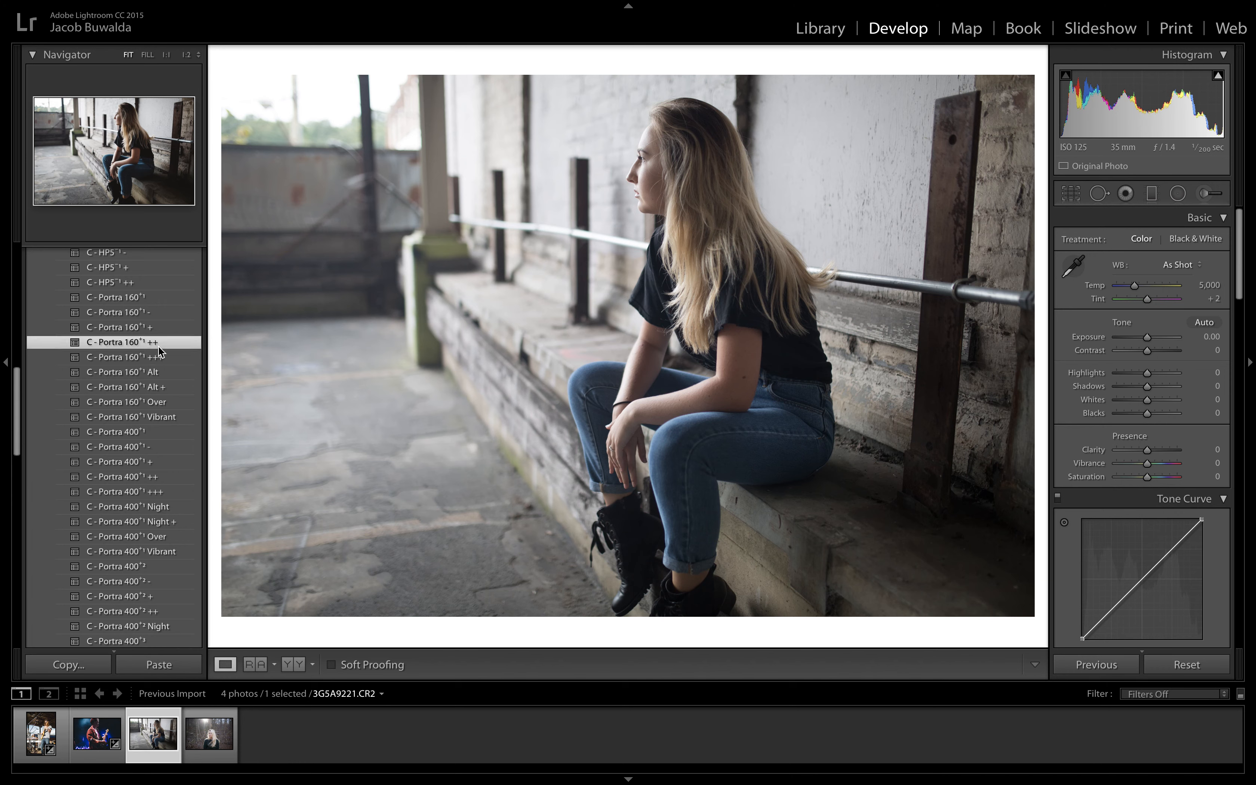
Step: Compare the seated woman's photo before and after at close zoom, ending with the edited photo alone, fitted in view
click(294, 665)
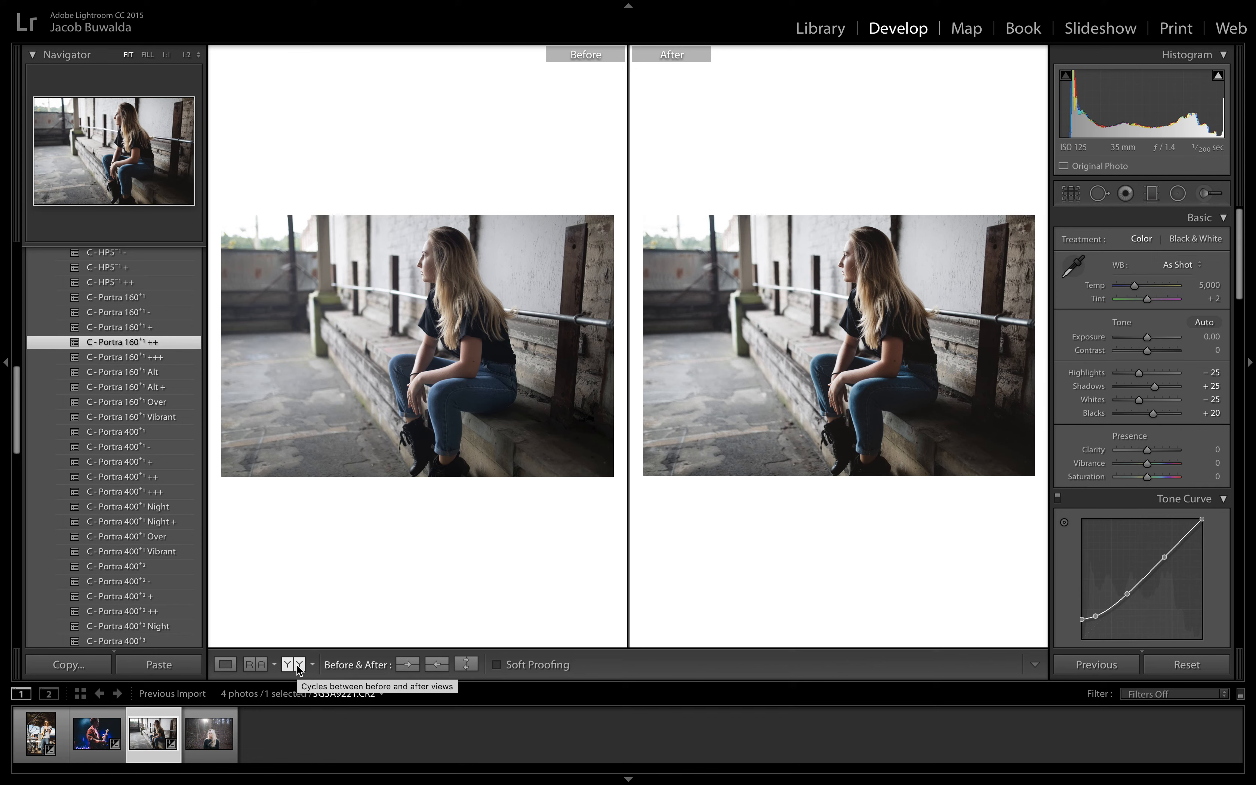
click(881, 244)
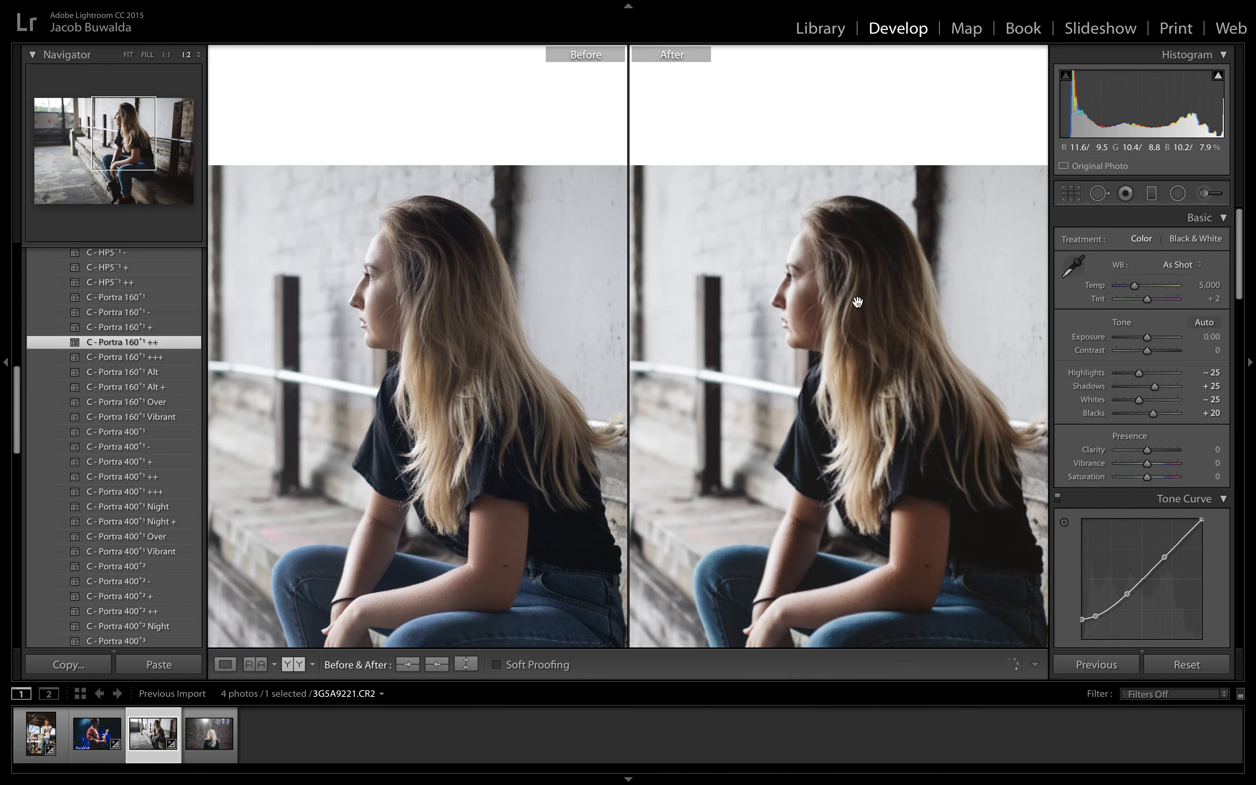
drag(838, 314, 870, 213)
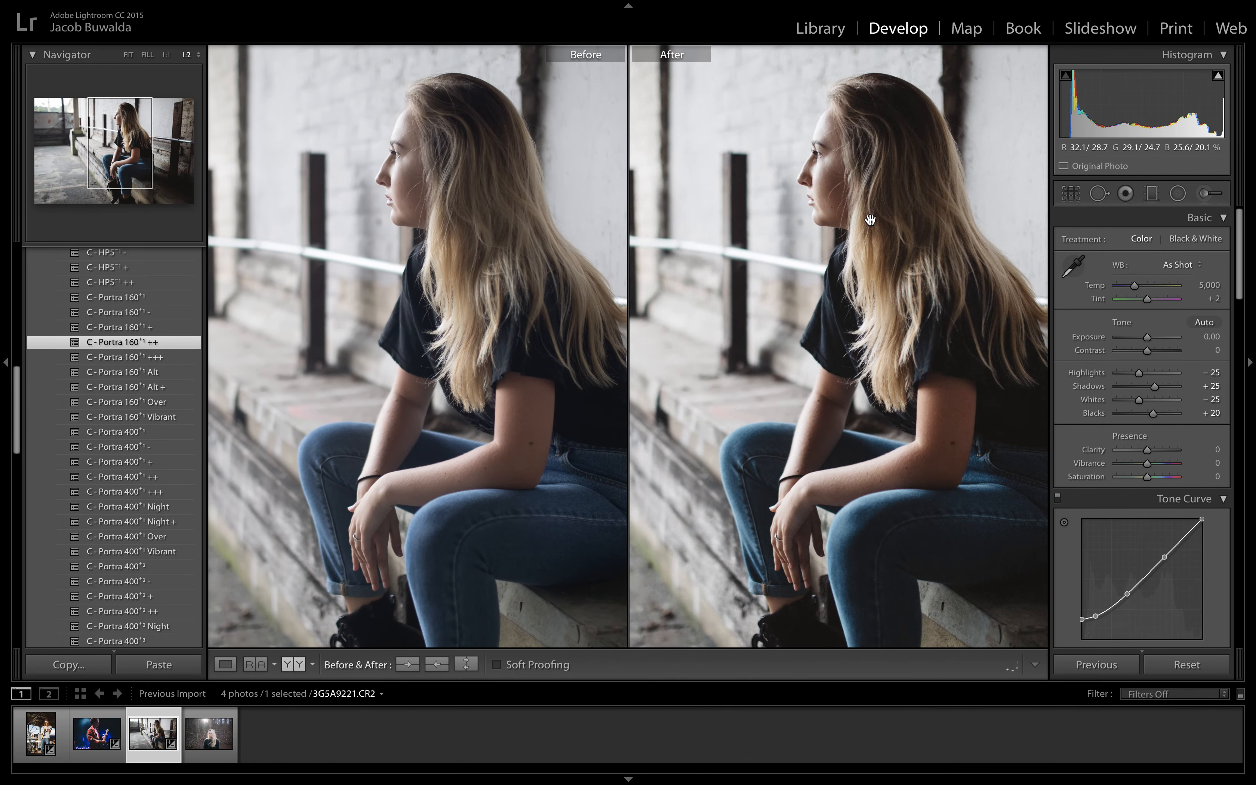
click(226, 665)
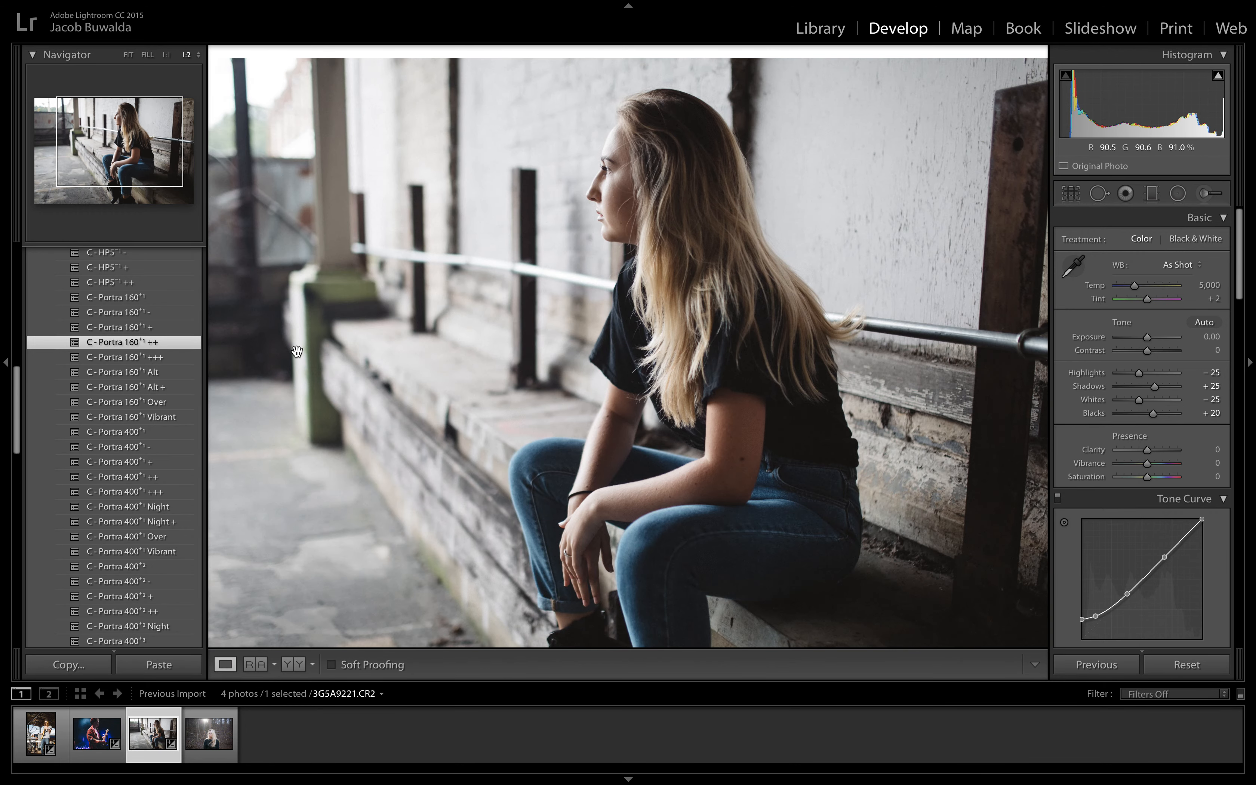
click(128, 55)
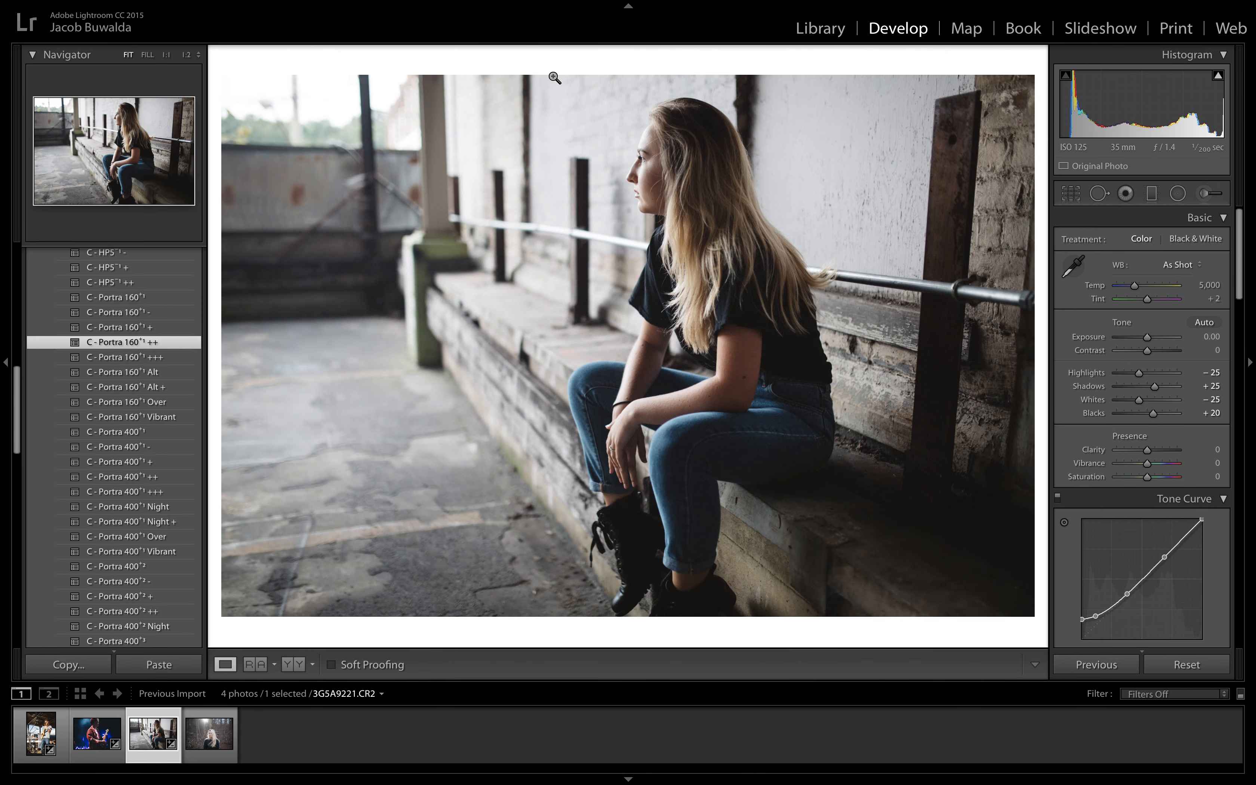
Step: Set the Clarity of the seated woman's photo to +14
scroll(1111, 498, down, 5)
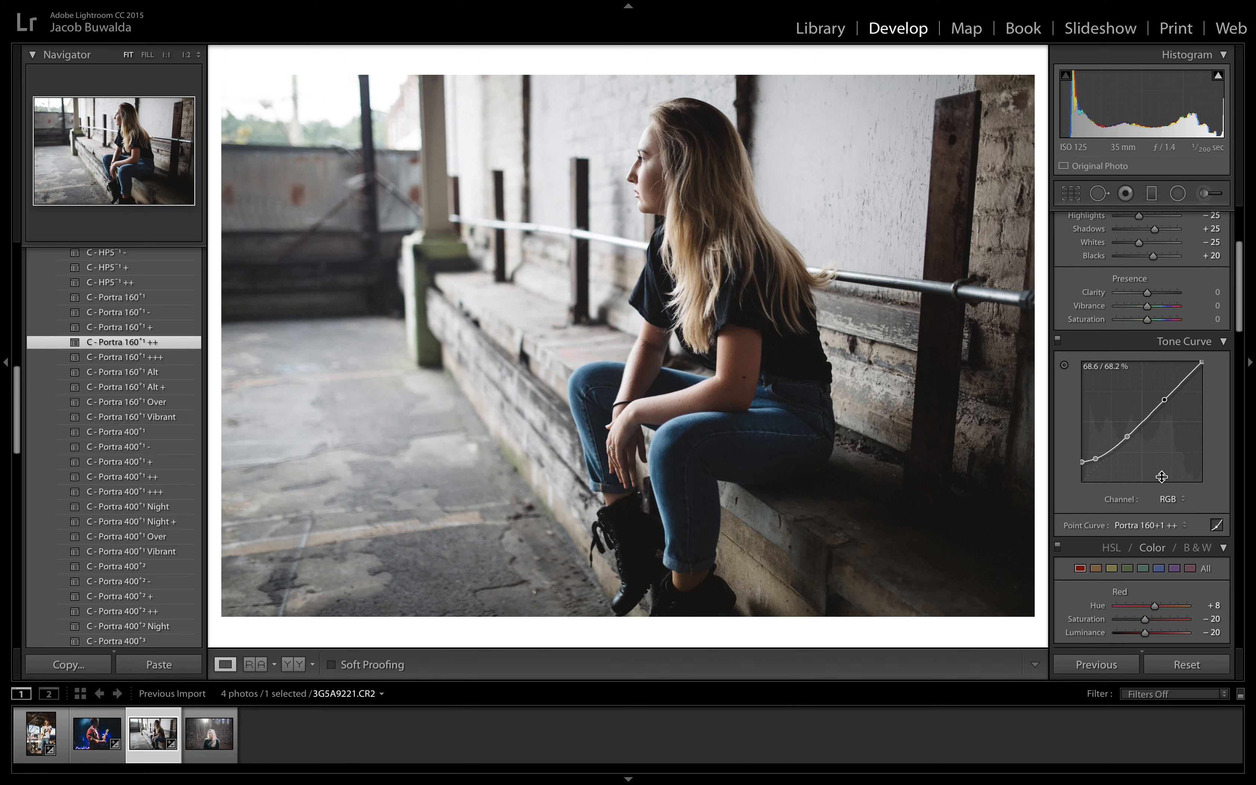
scroll(1166, 460, up, 5)
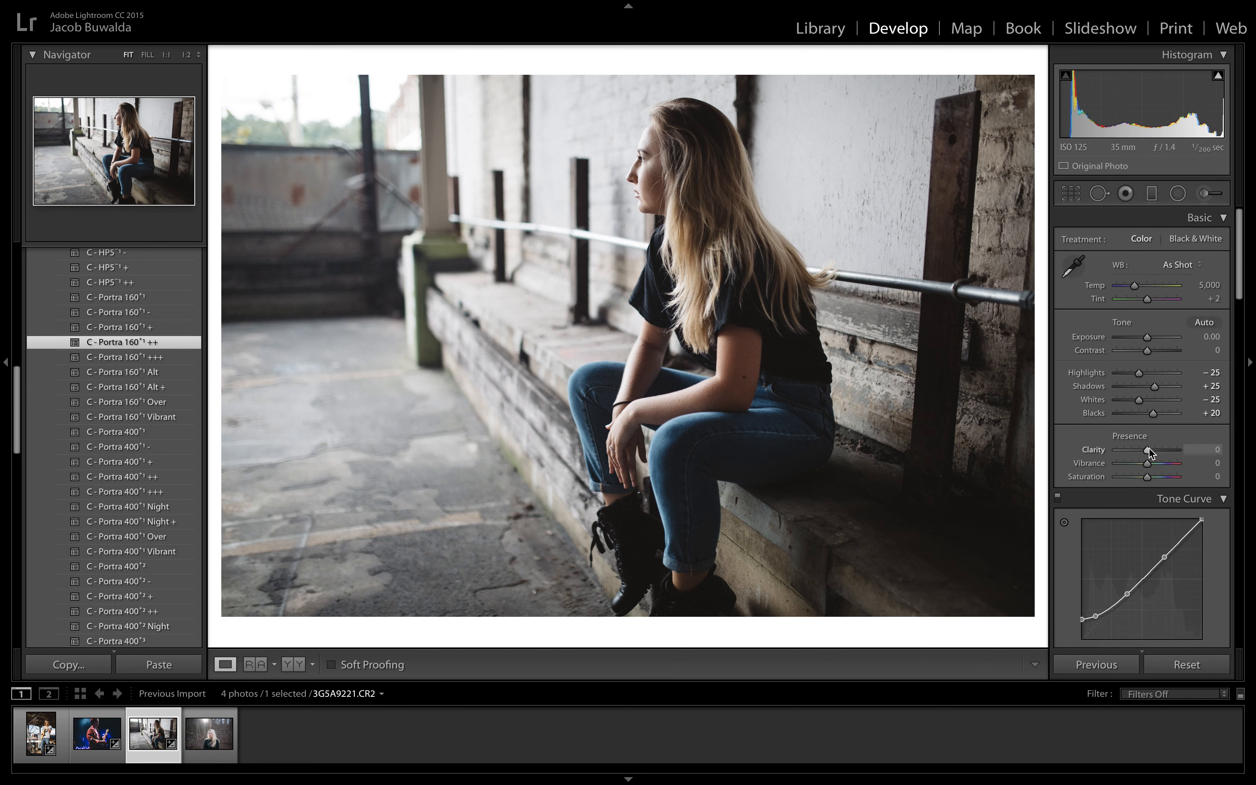
drag(1147, 451, 1152, 452)
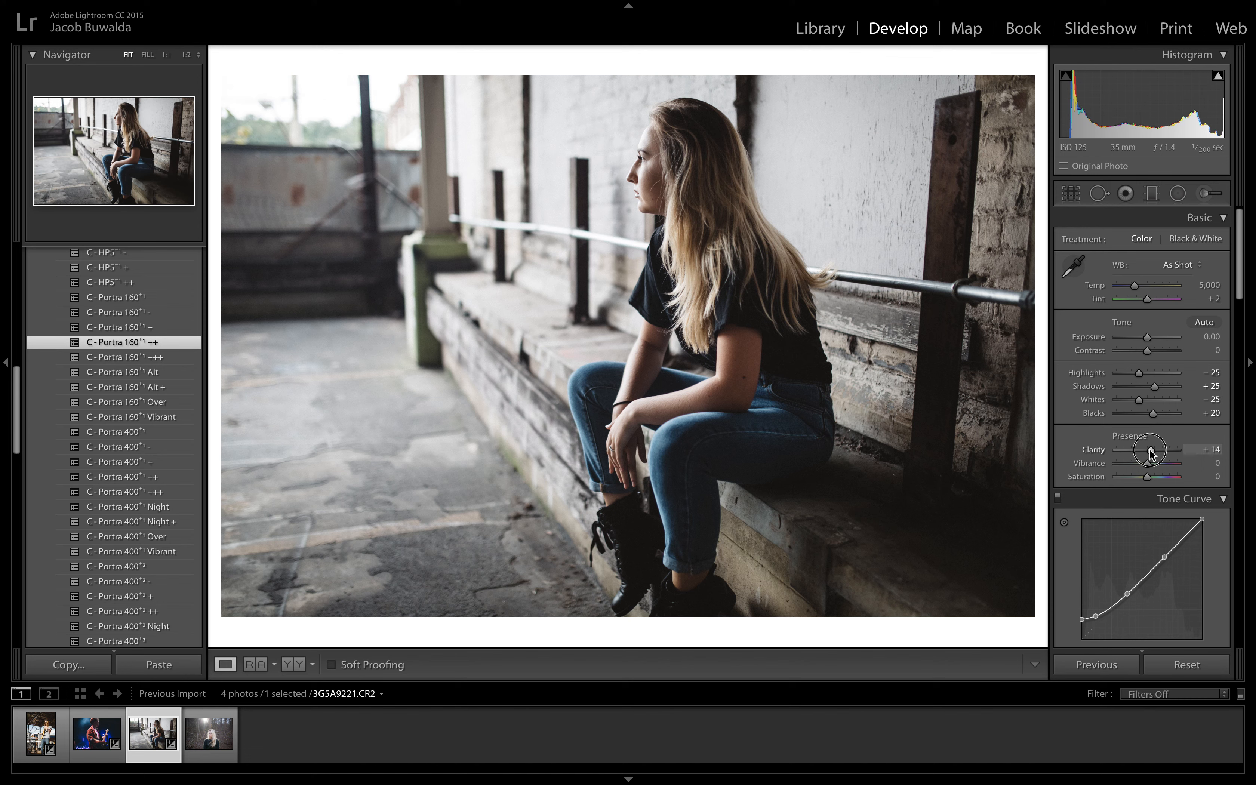
Step: Set the sharpening amount of the seated woman's photo to 10
scroll(1151, 450, down, 5)
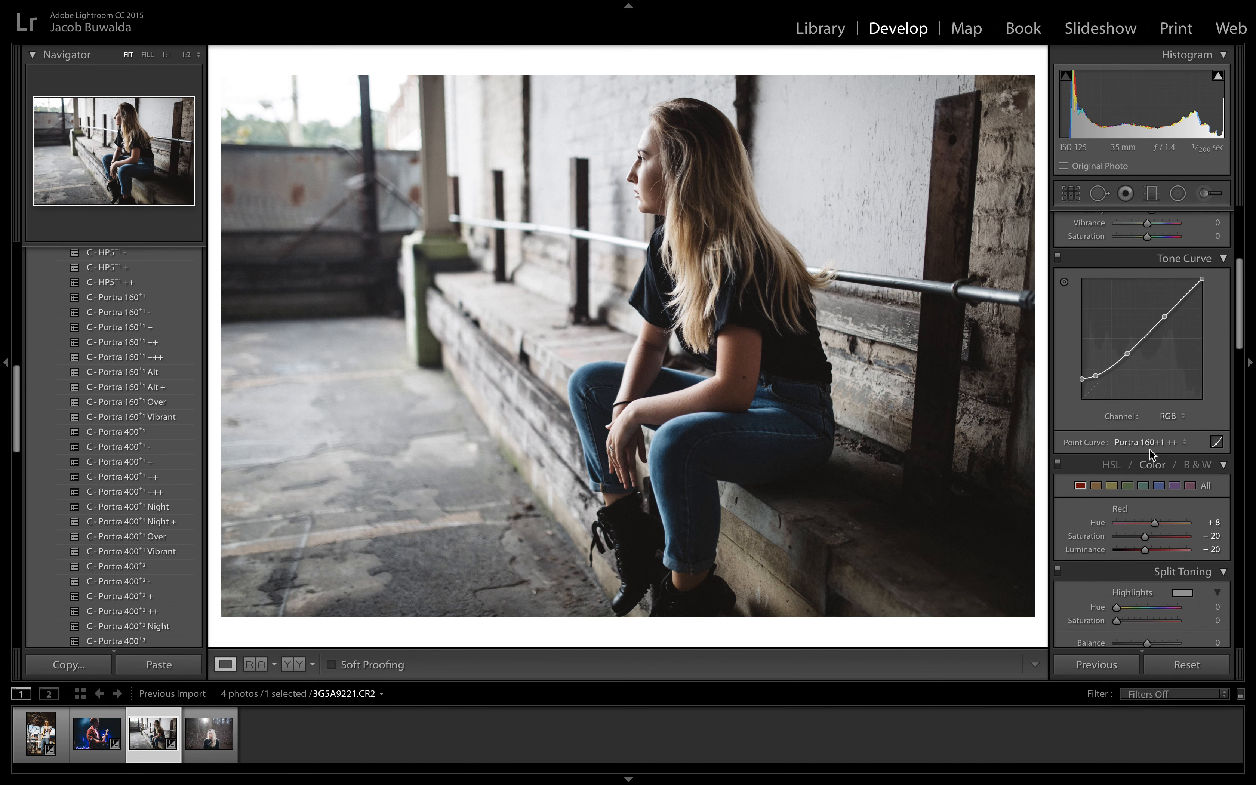
scroll(1151, 450, down, 8)
scroll(1149, 448, down, 8)
scroll(1149, 449, up, 5)
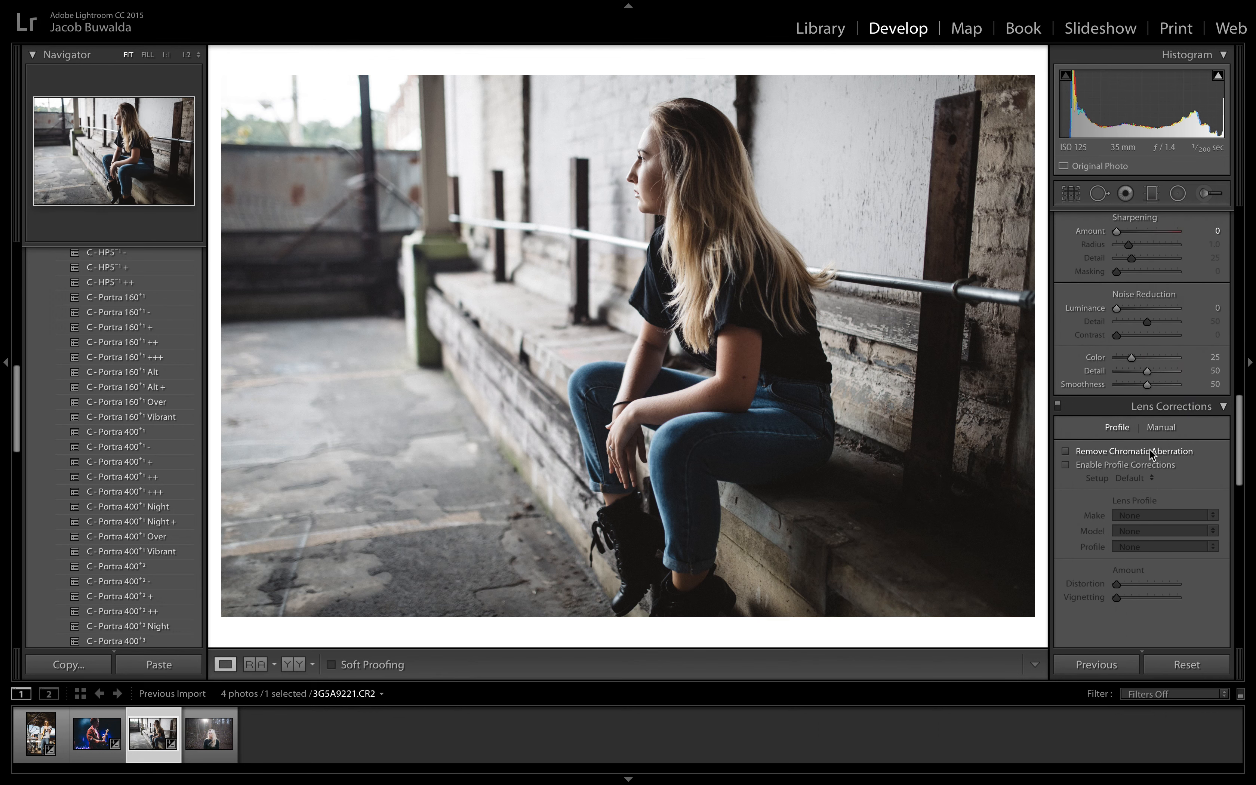
drag(1117, 390, 1121, 388)
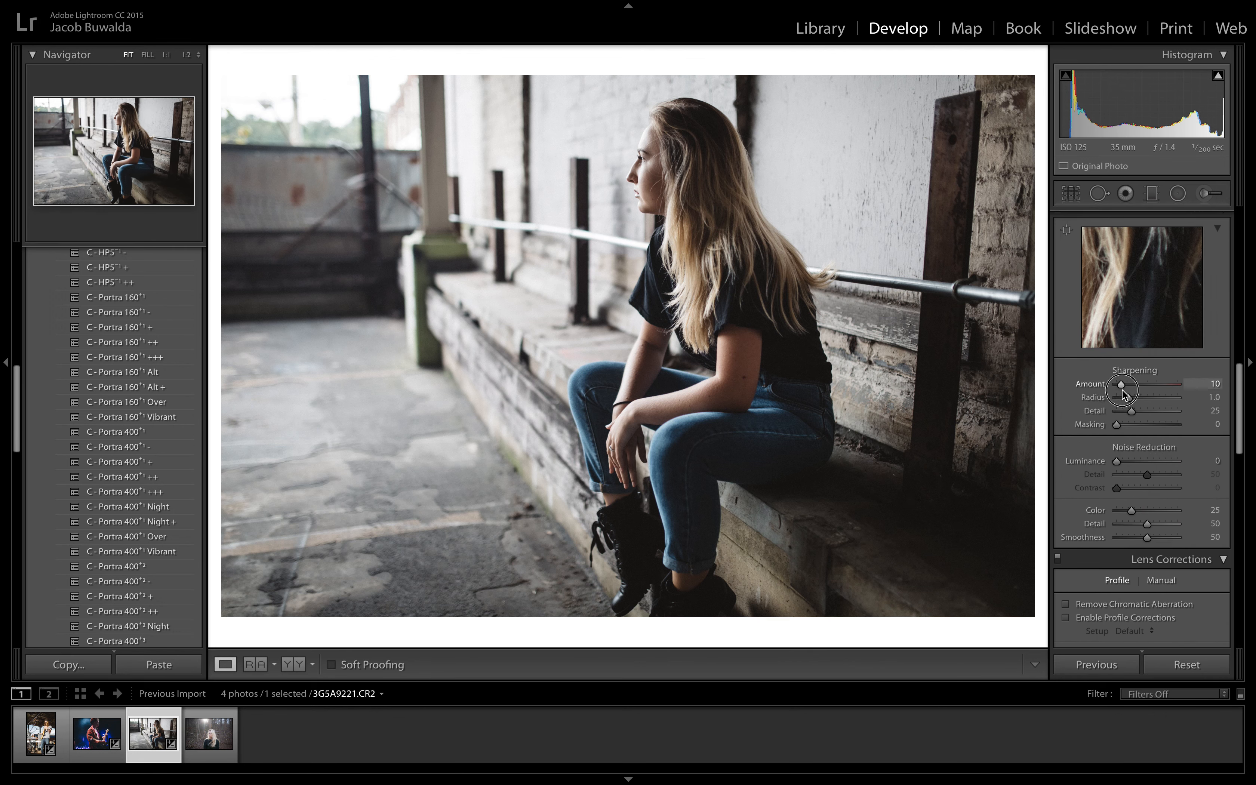
Step: Set the blue saturation to −45 and the blue luminance to −10 in the seated woman's photo
scroll(1122, 388, up, 10)
scroll(1121, 389, down, 4)
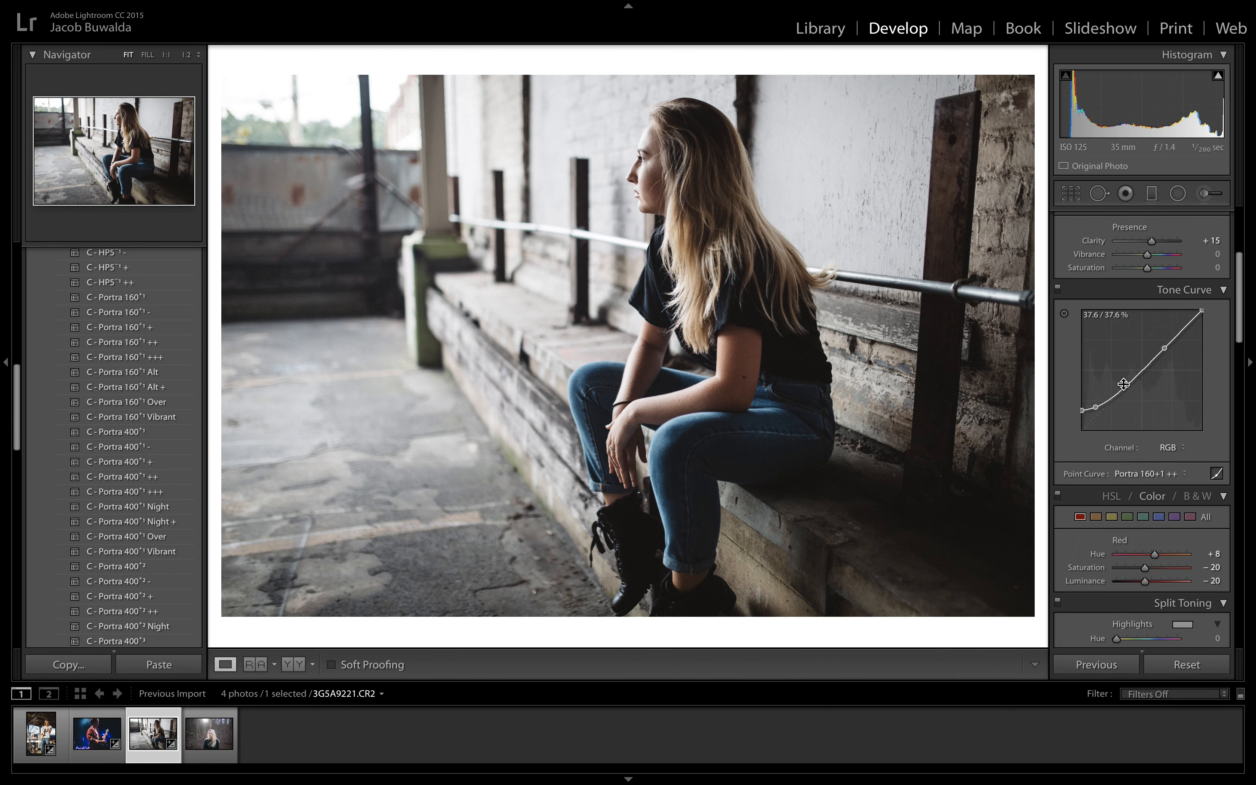
scroll(1124, 384, down, 2)
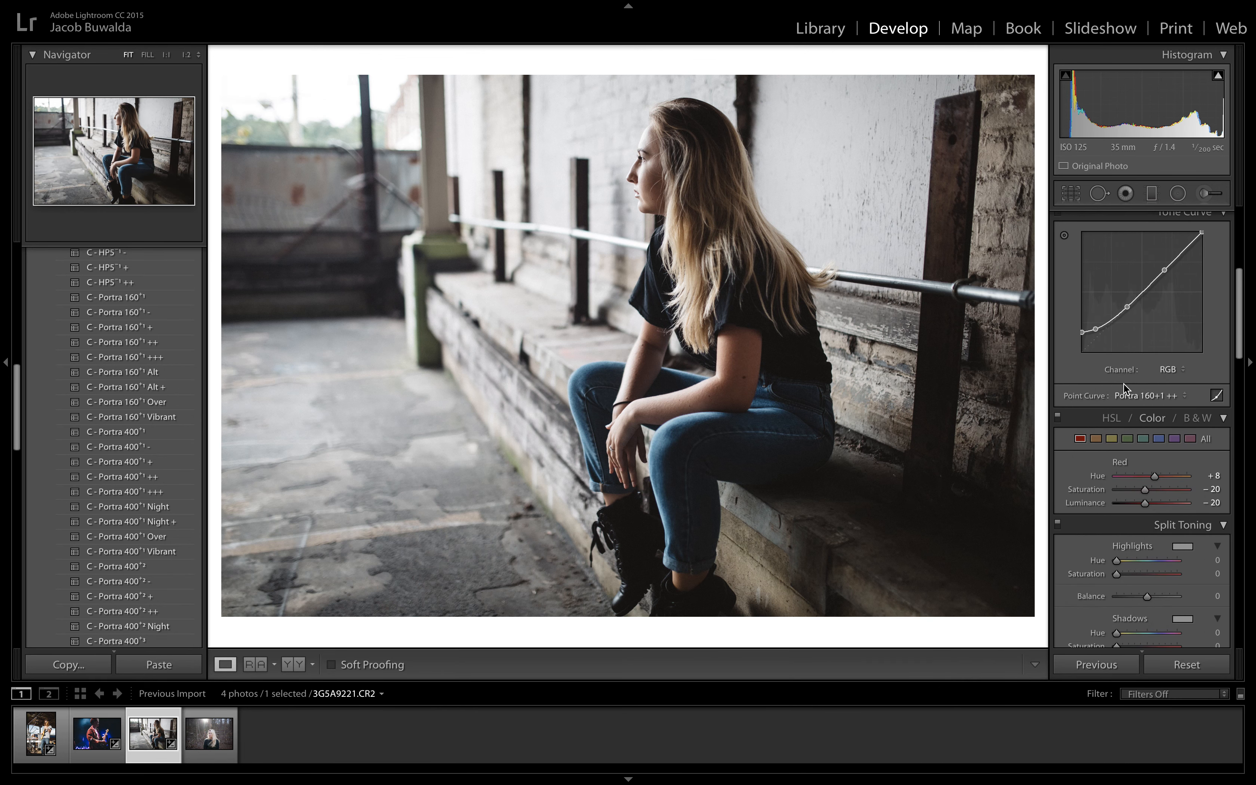
click(1159, 439)
mouse_move(1149, 490)
mouse_down()
mouse_move(1161, 510)
mouse_move(1124, 495)
mouse_move(1159, 504)
mouse_move(1149, 505)
mouse_up()
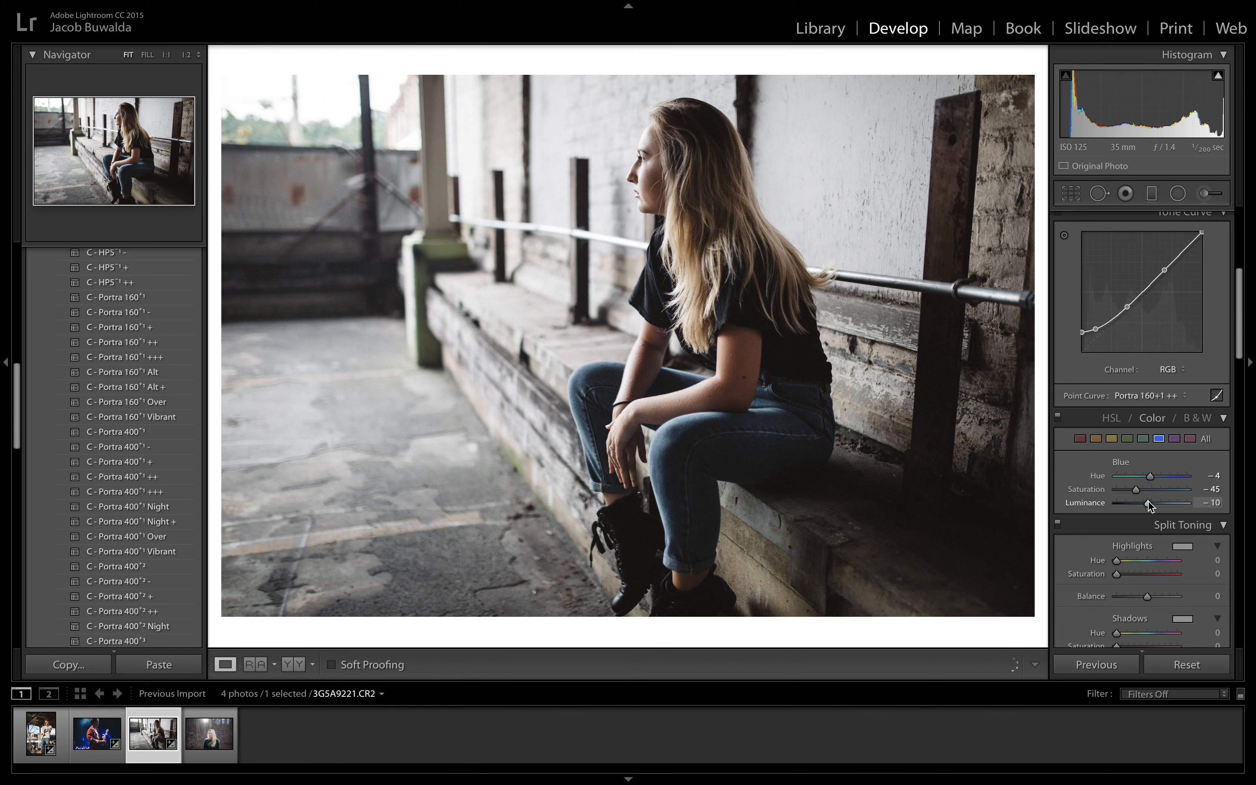
Step: Compare the seated woman's photo before and after, and set its orange saturation to −17
scroll(1148, 501, up, 5)
drag(1152, 415, 1149, 355)
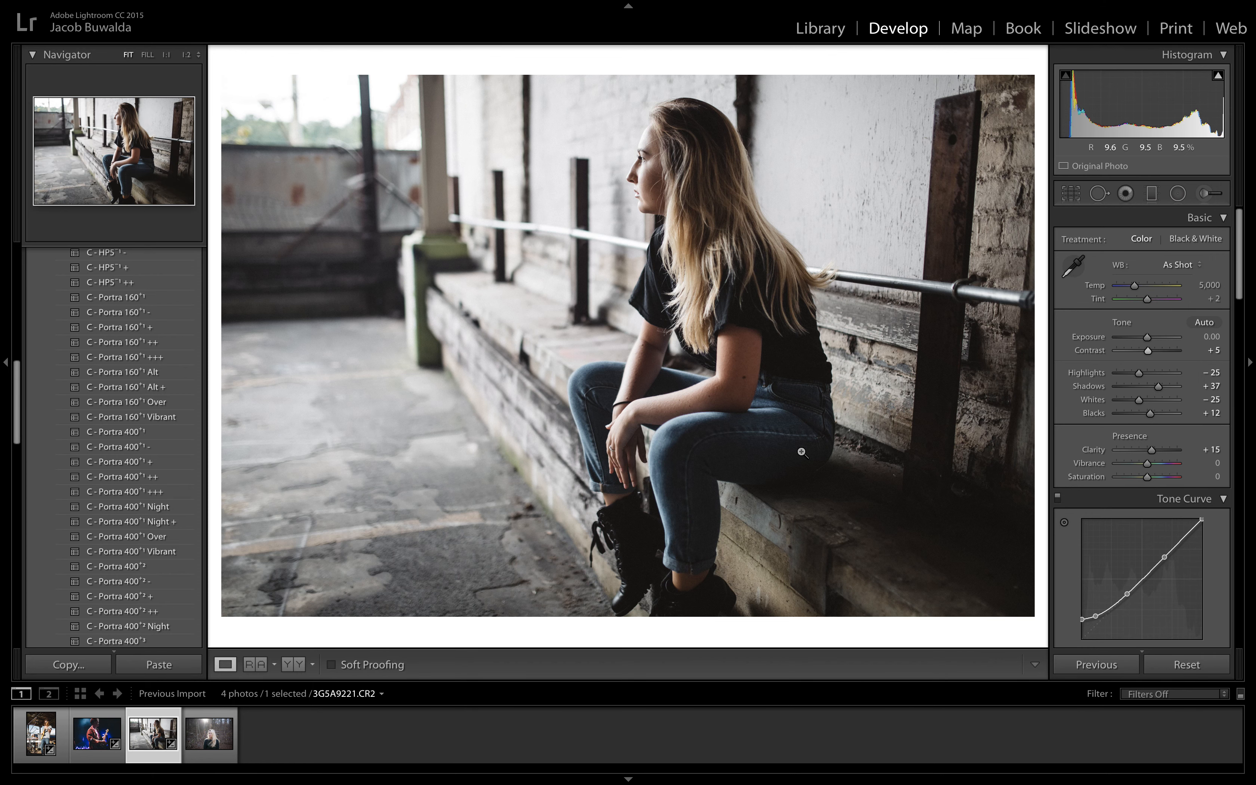
click(293, 665)
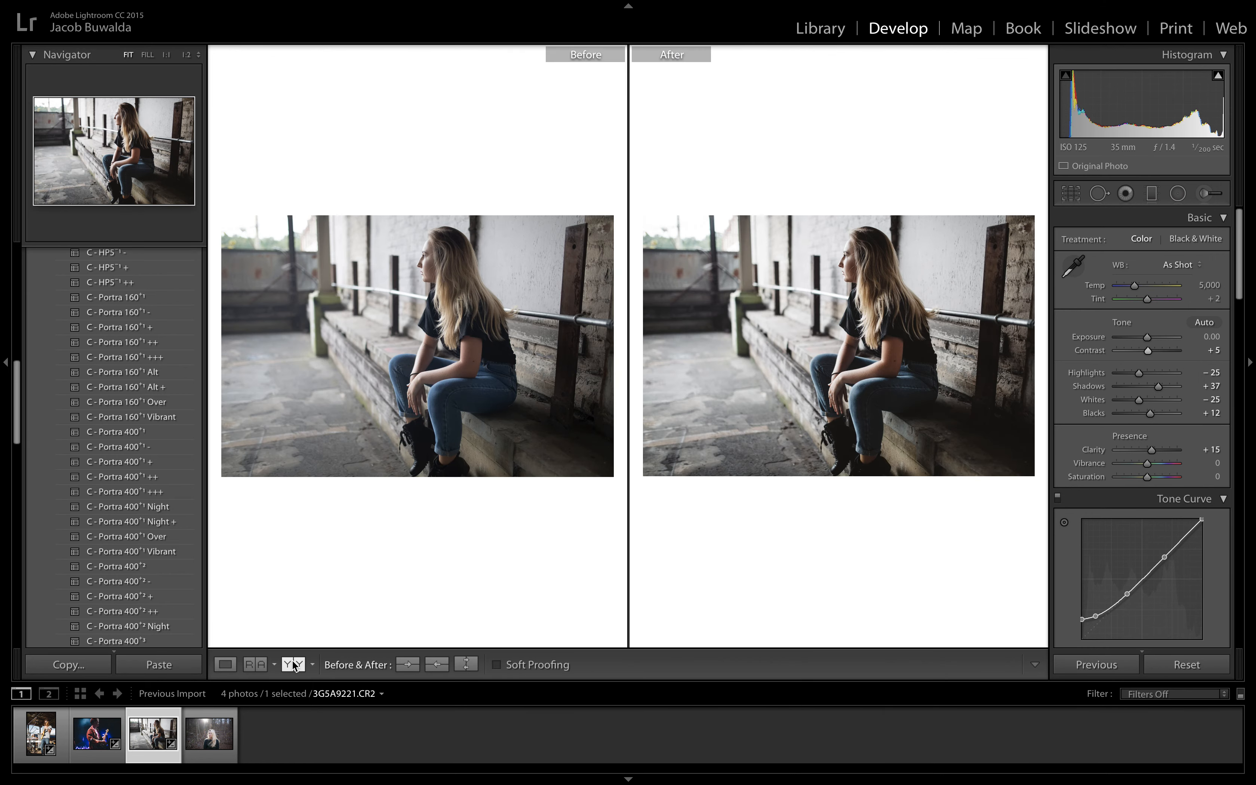
click(456, 262)
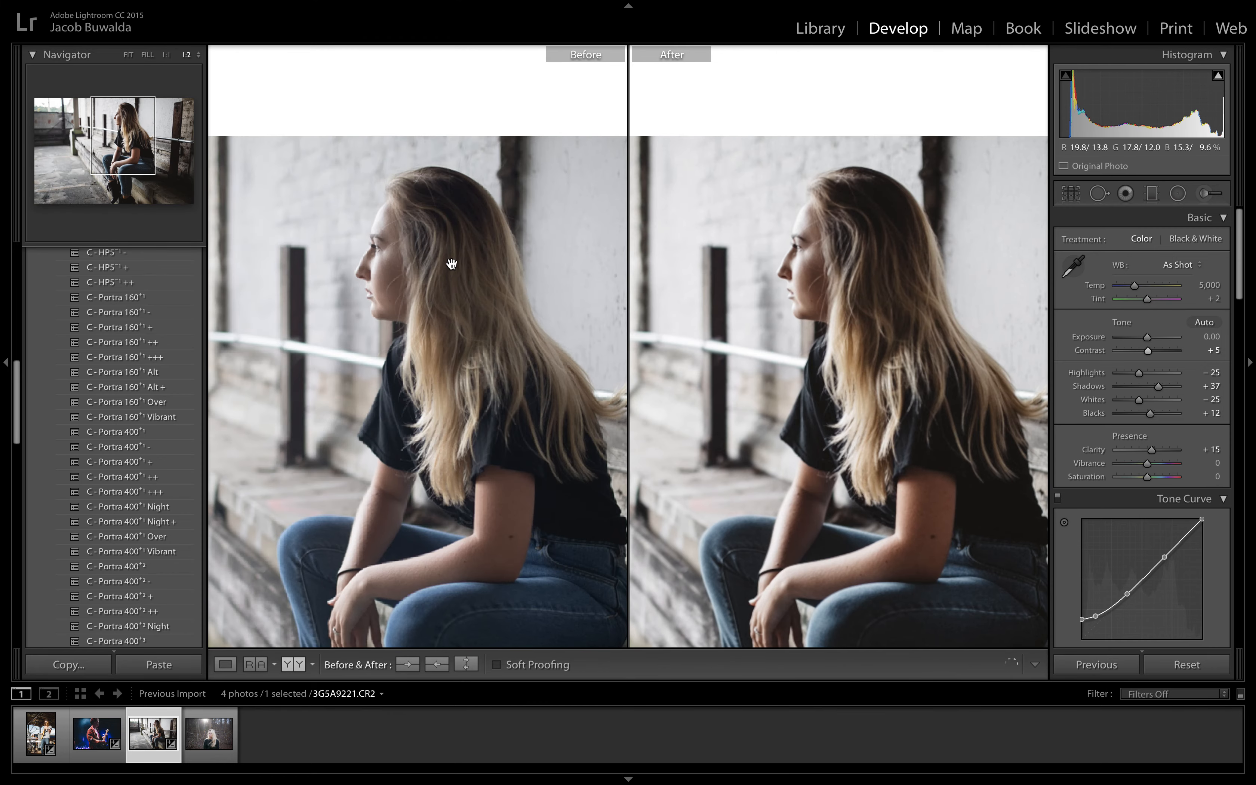
drag(452, 264, 424, 175)
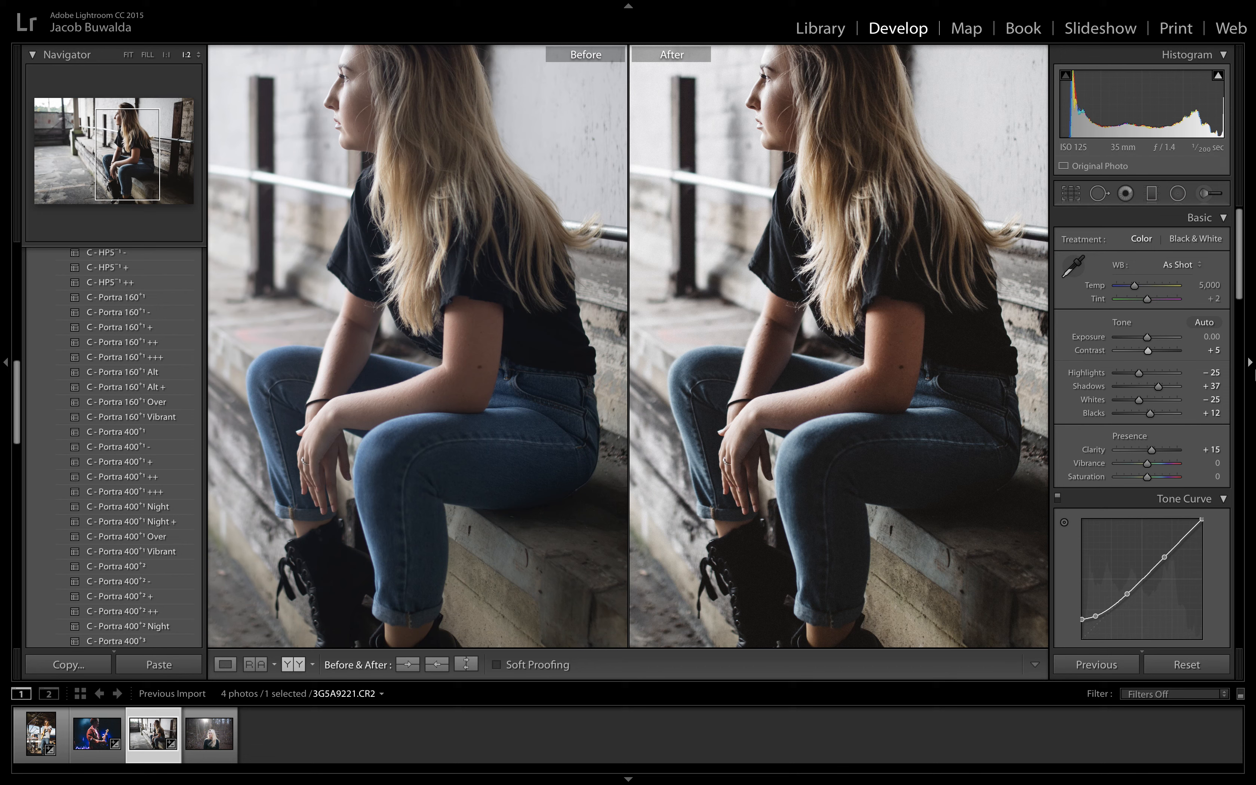
scroll(1193, 454, down, 10)
click(1097, 351)
click(1148, 405)
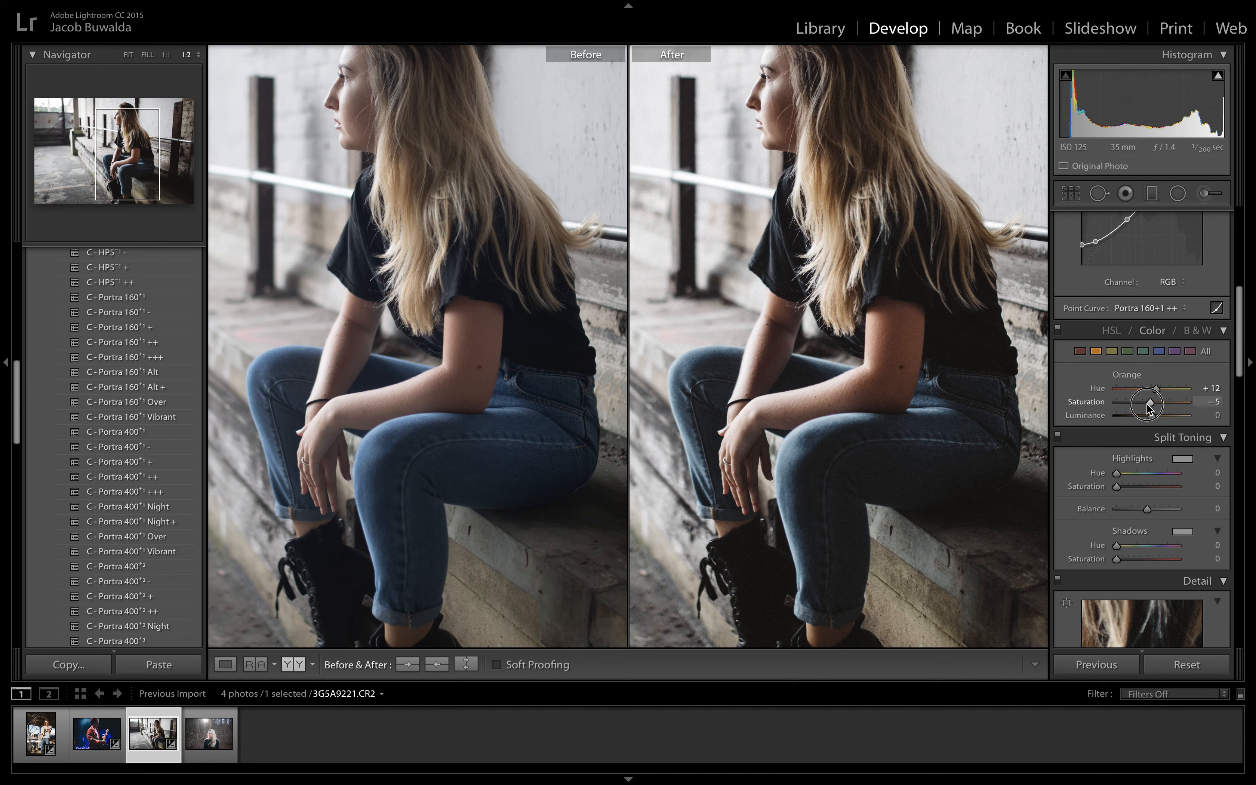
drag(1147, 406, 1142, 406)
click(889, 281)
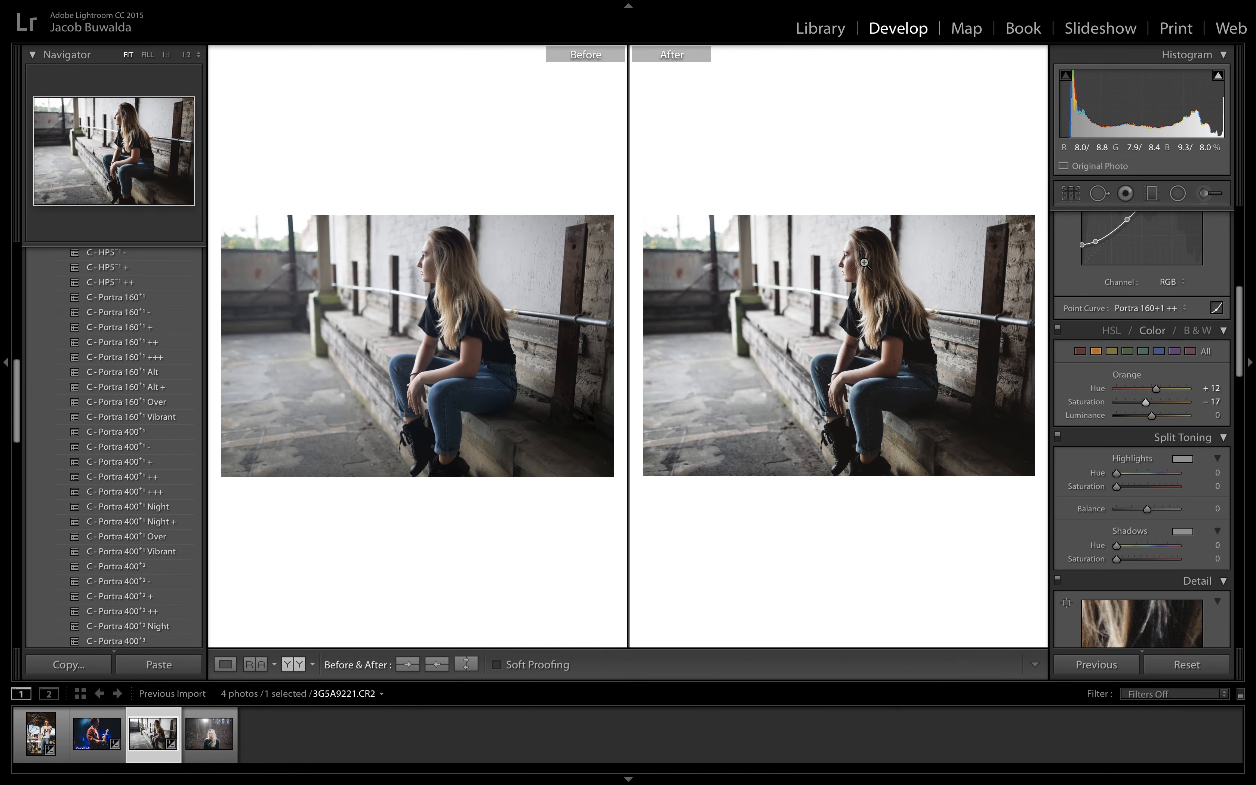
click(233, 664)
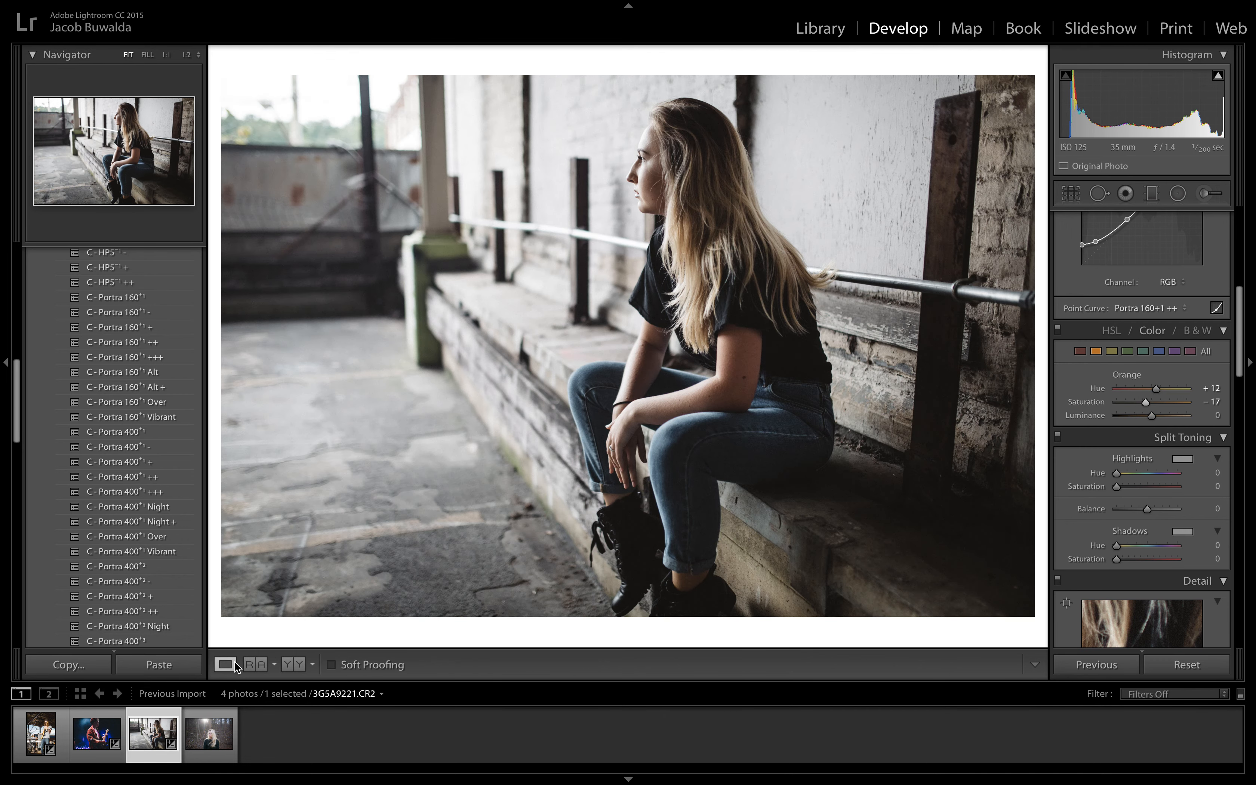
Step: Open the portrait of the blonde woman in the forest and preview the Portra presets on it
click(216, 746)
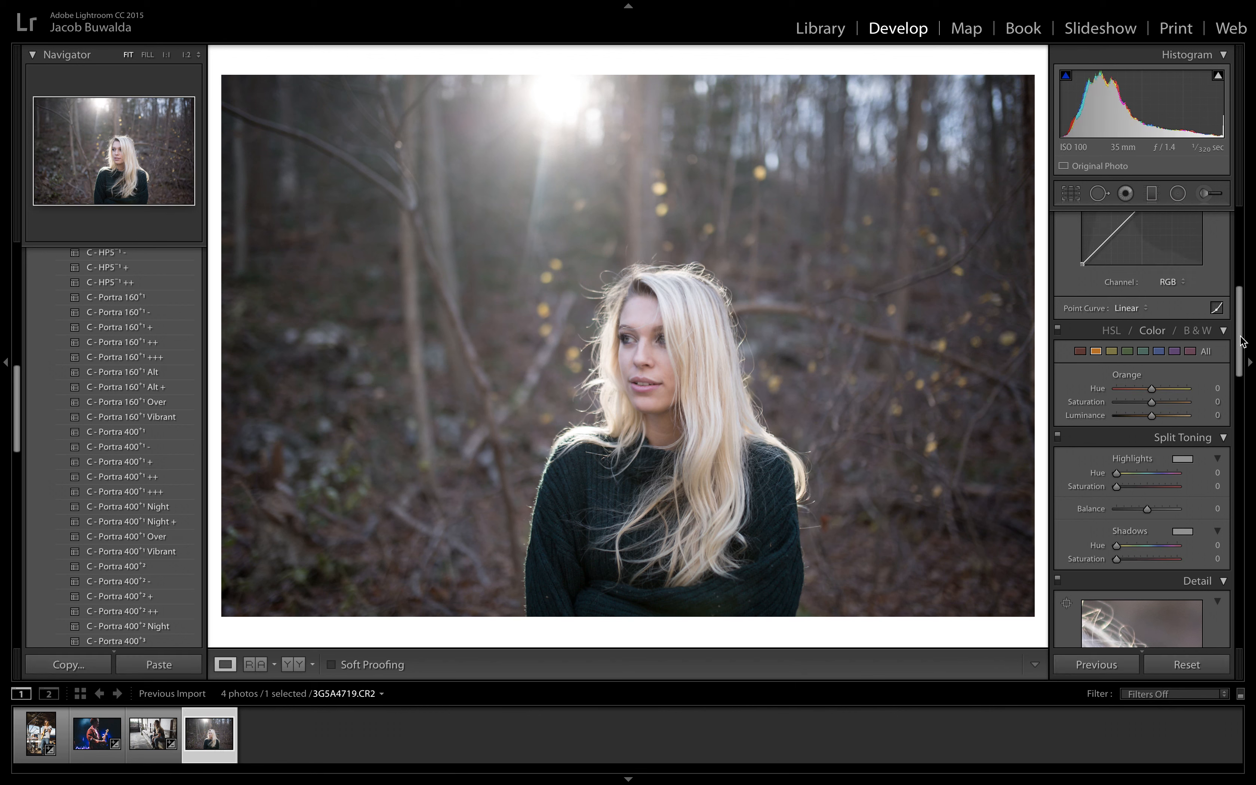
scroll(1238, 343, up, 10)
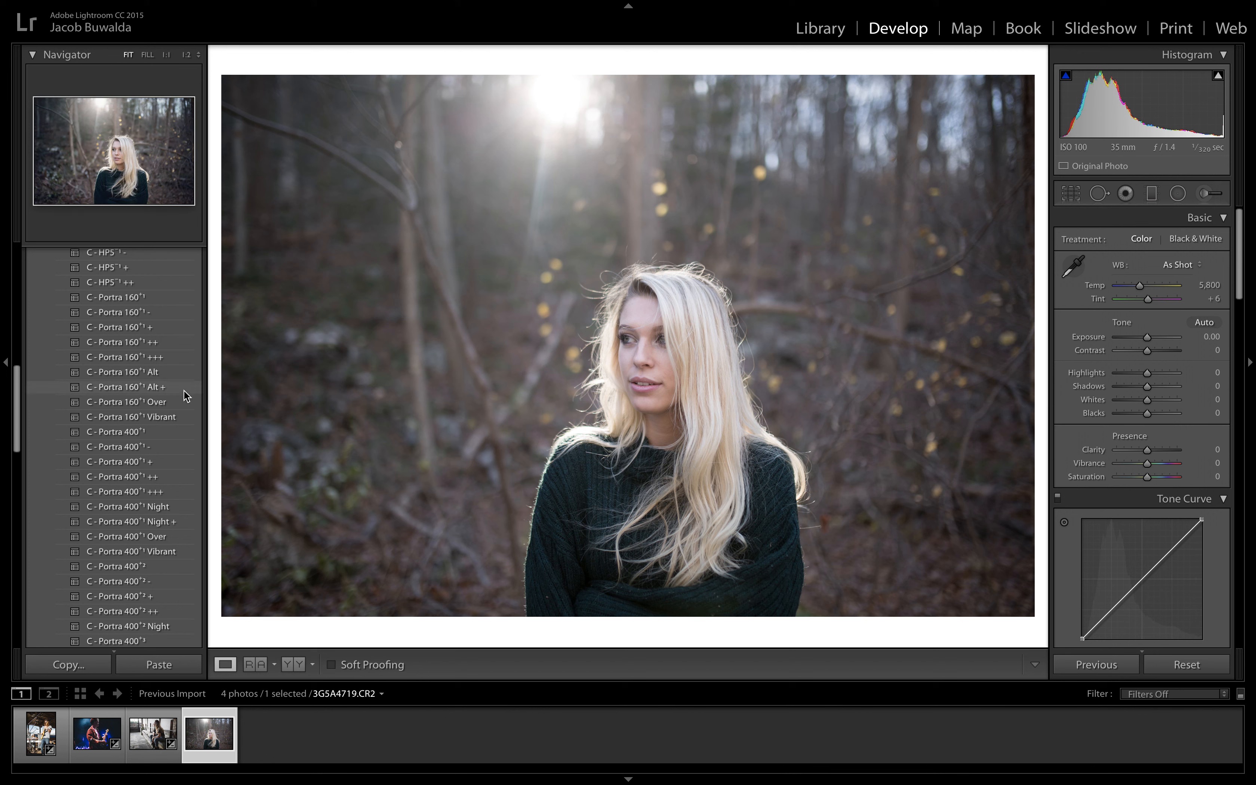
scroll(186, 395, down, 4)
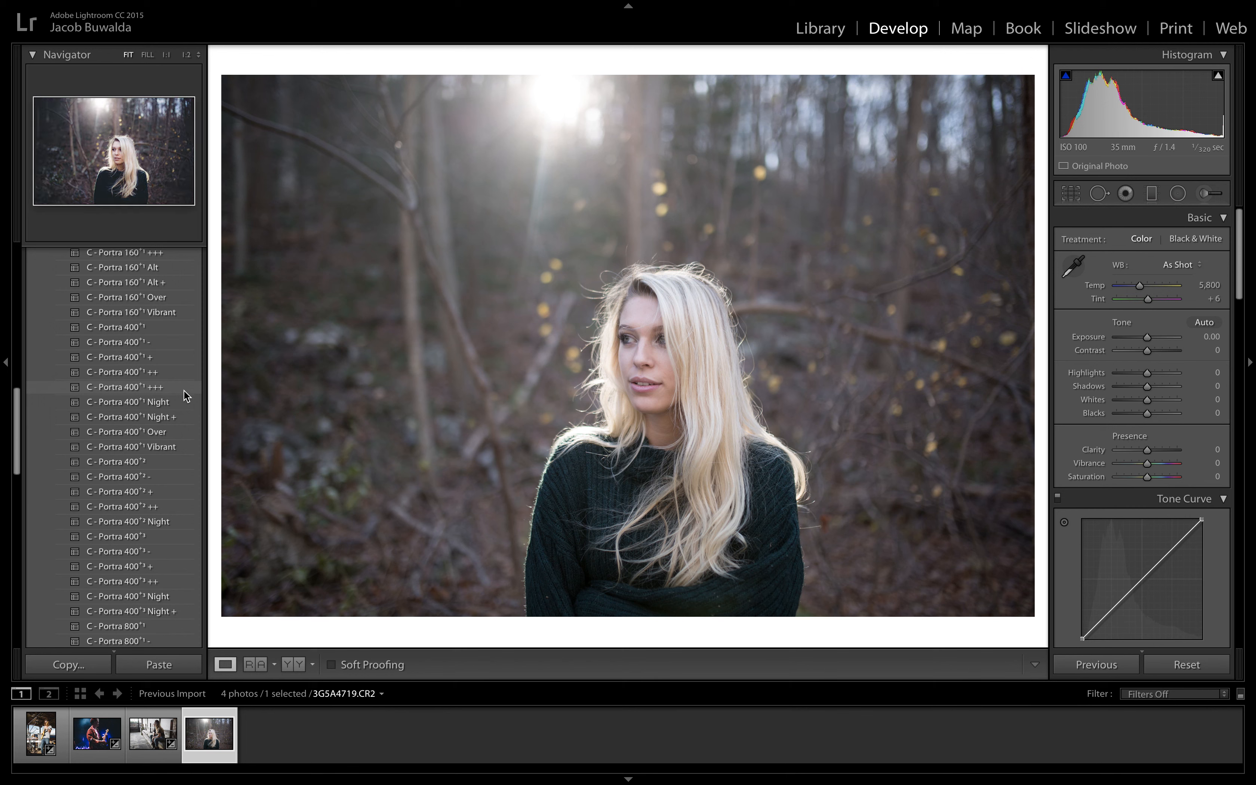
scroll(186, 395, down, 7)
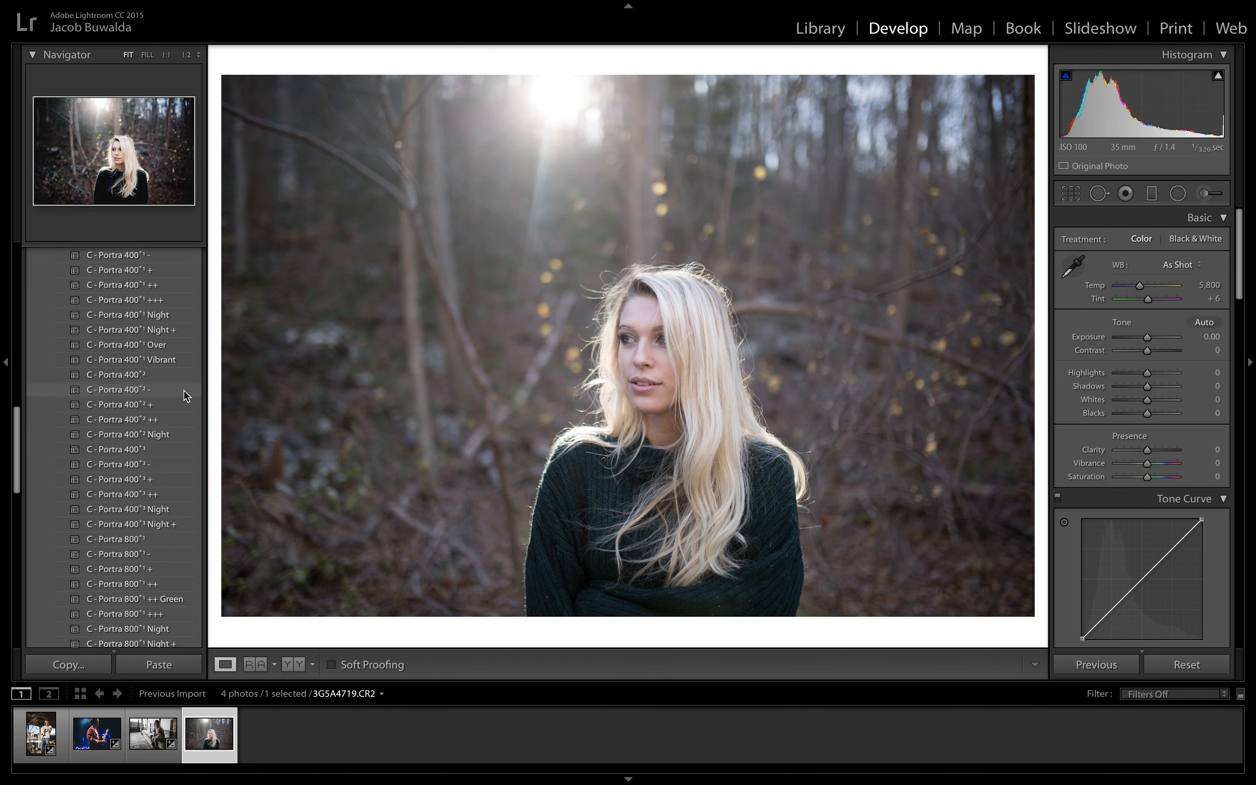
scroll(186, 396, up, 4)
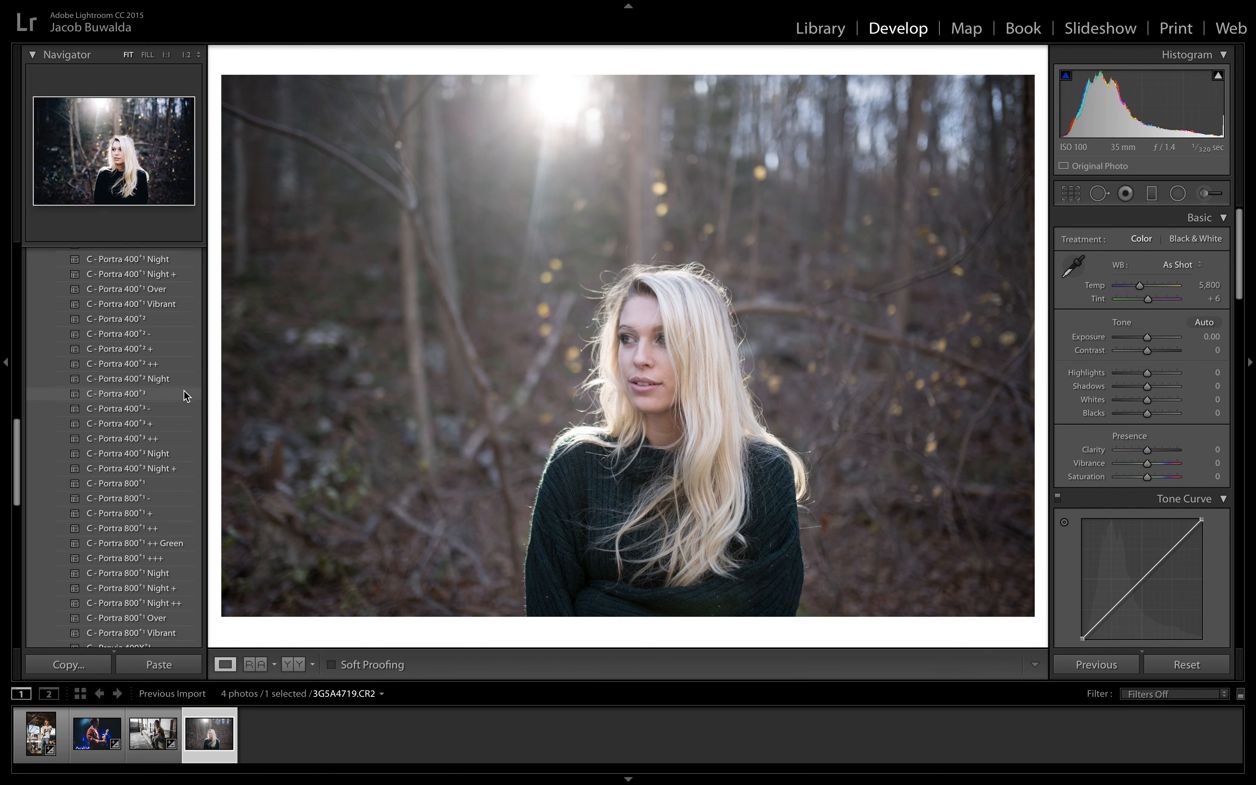
scroll(185, 395, up, 2)
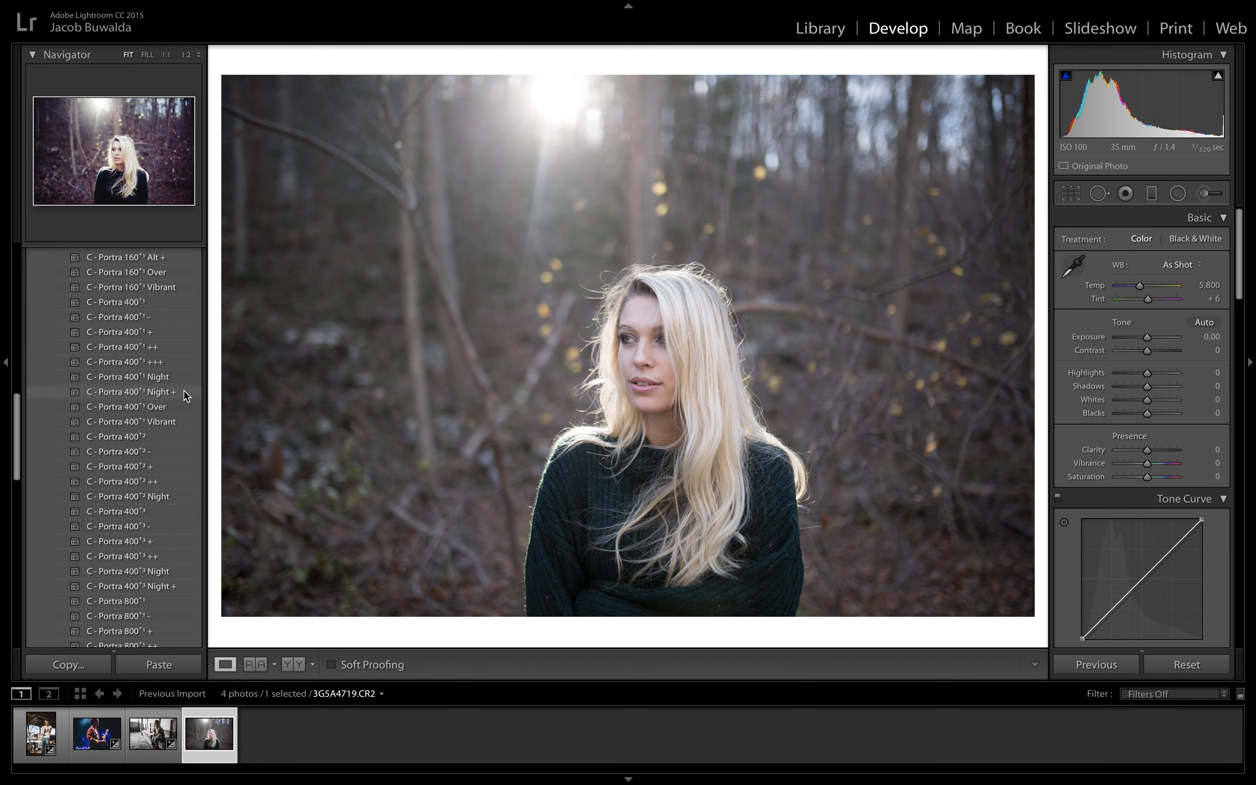
scroll(185, 396, down, 2)
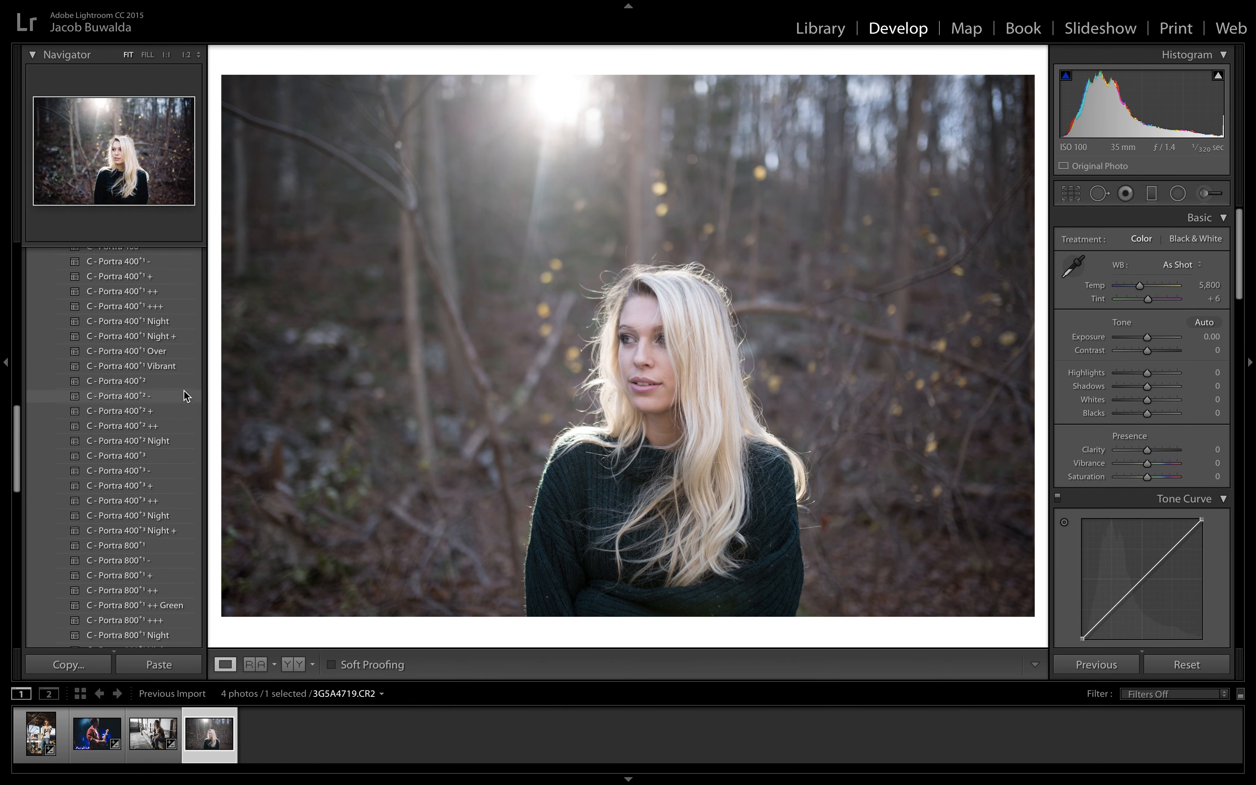
scroll(184, 390, up, 1)
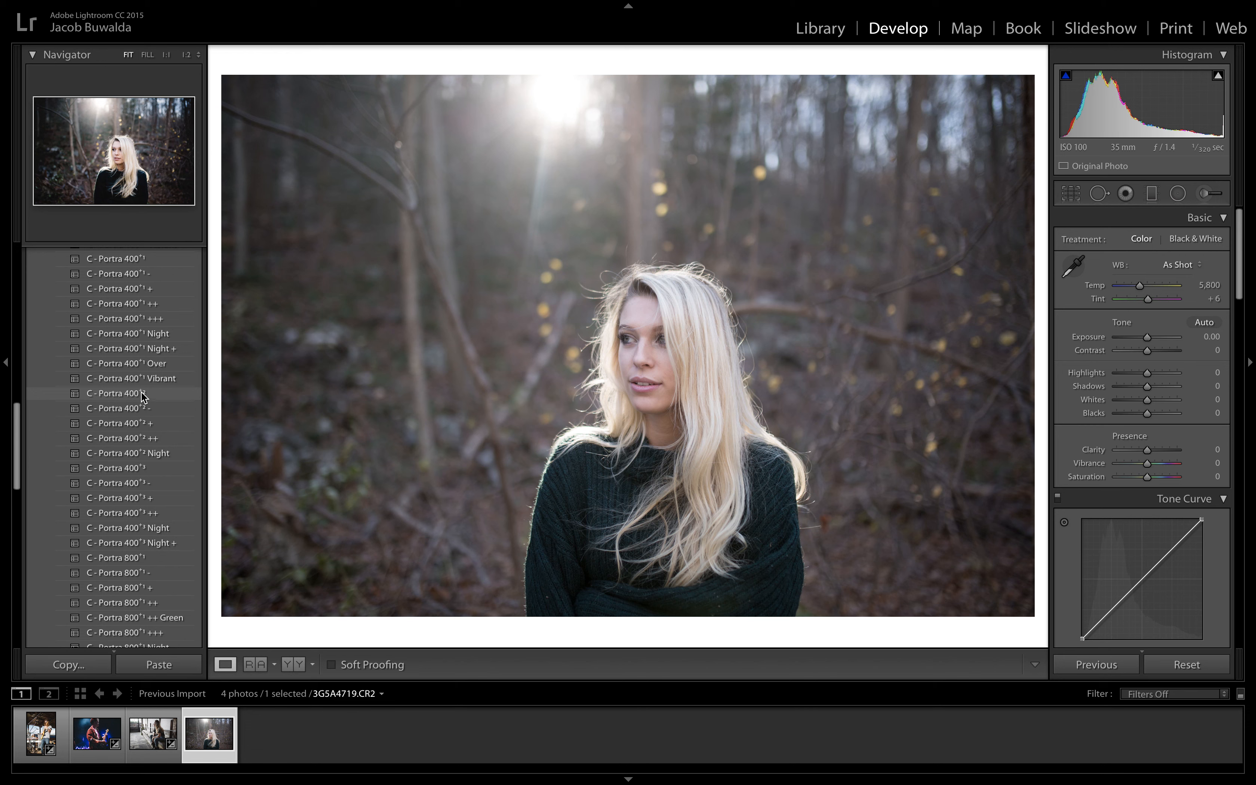
Step: Try the C - Portra 400+2 preset with Highlights −35 and Shadows +51 on the forest portrait, and reset all its edits
click(144, 395)
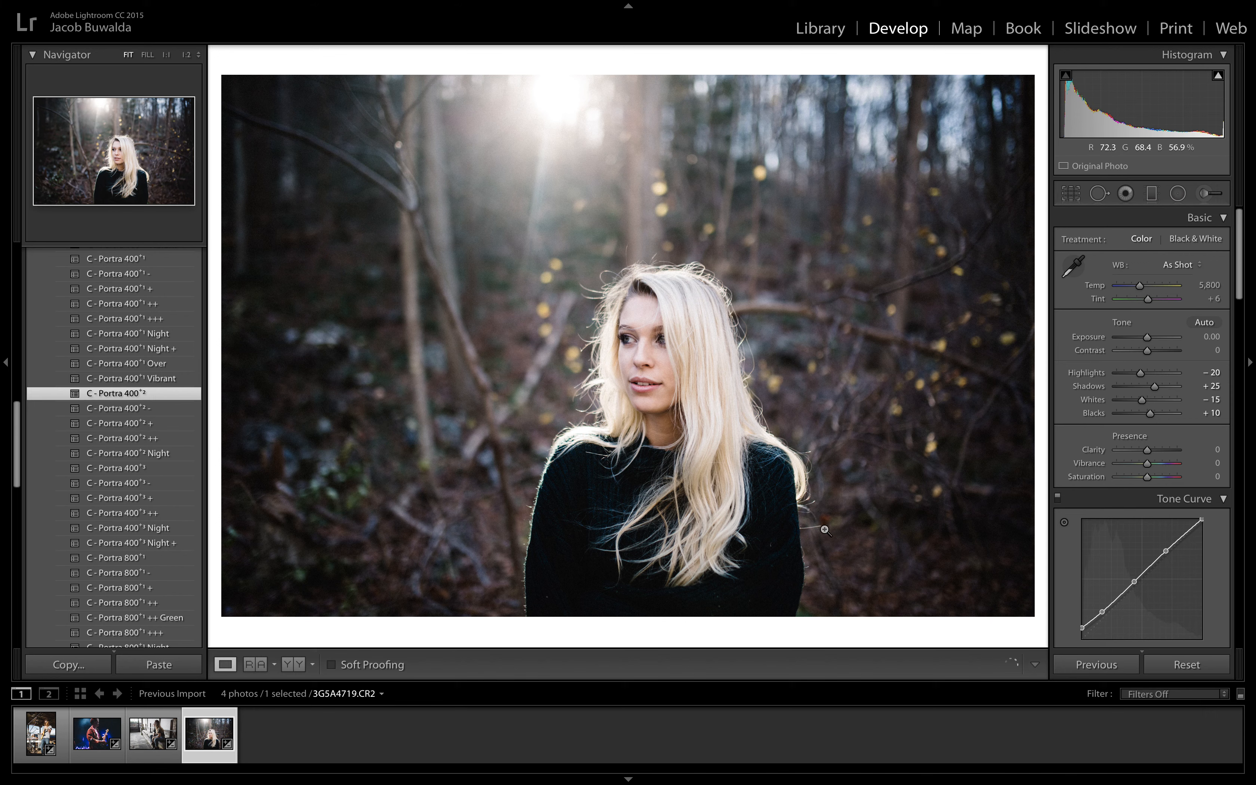
scroll(1147, 452, down, 6)
scroll(1147, 452, down, 10)
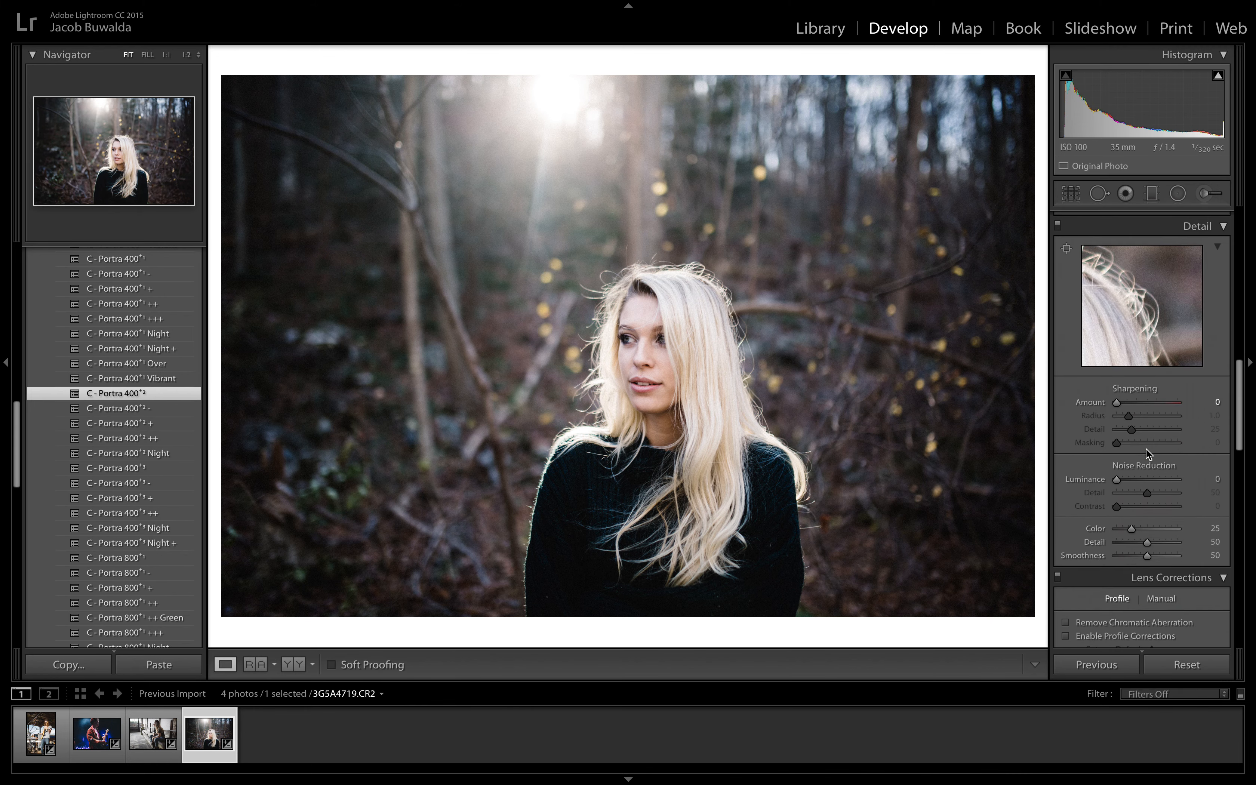
scroll(1146, 448, up, 16)
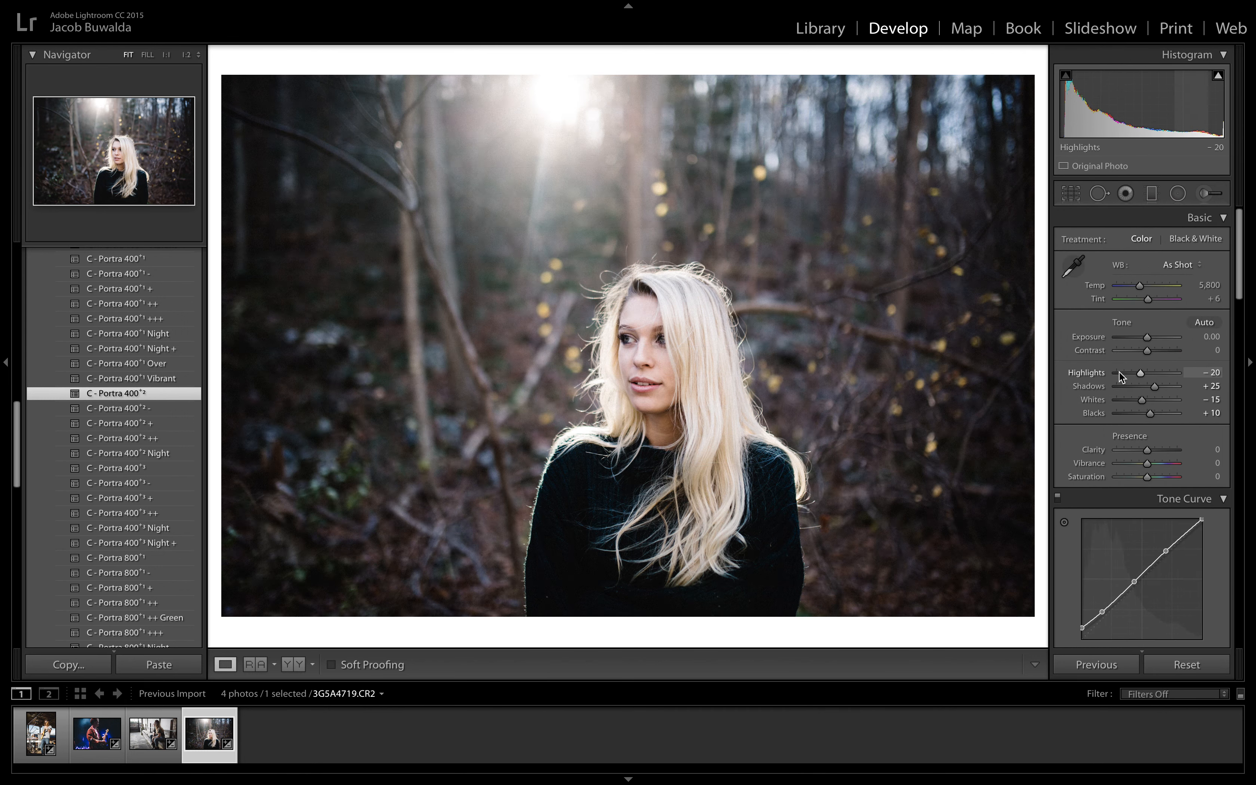
drag(1123, 377, 1137, 380)
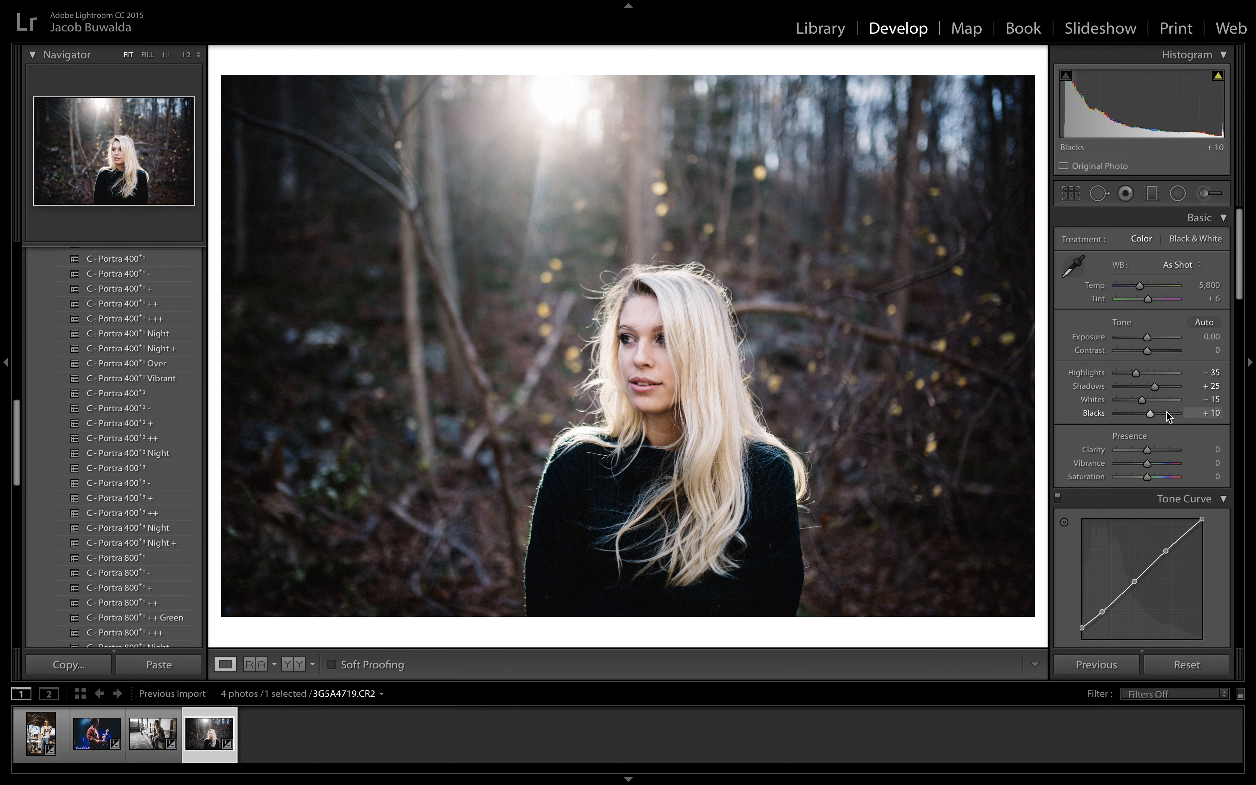
click(1163, 390)
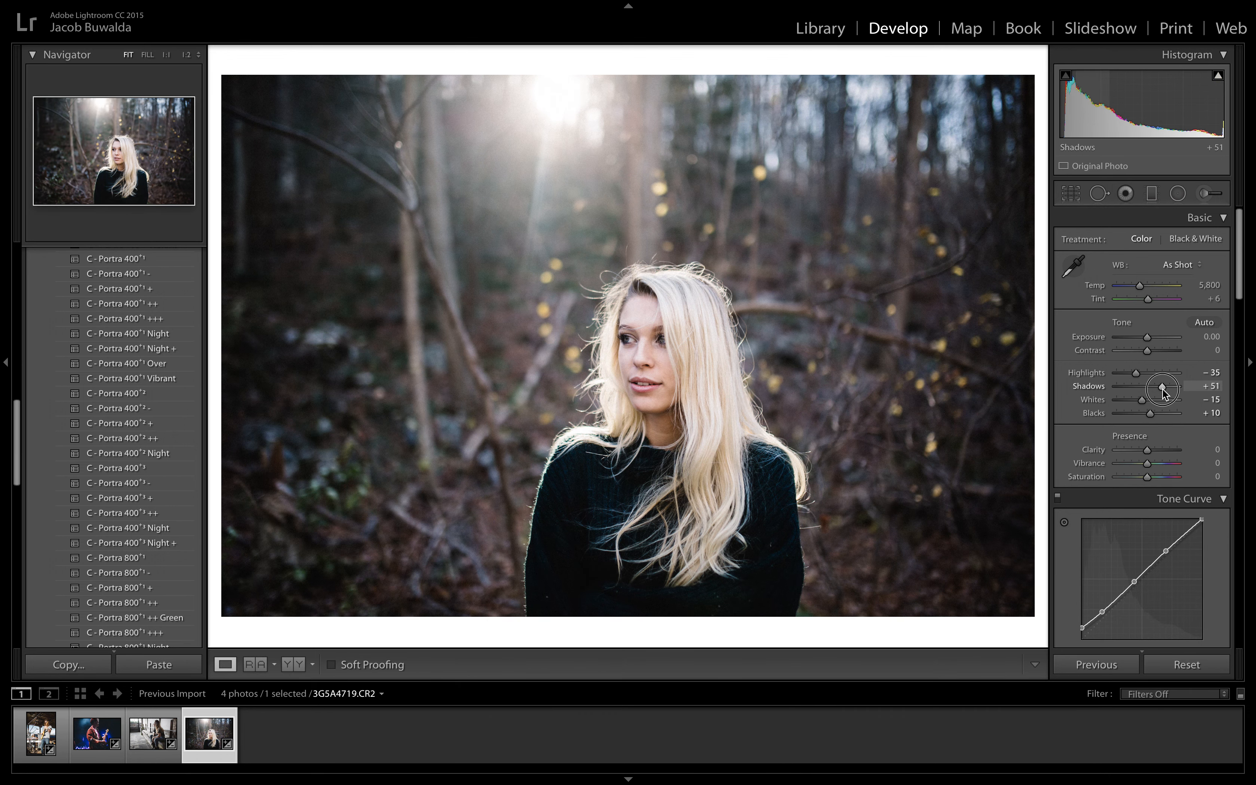
click(1187, 665)
Step: Try the C - Portra 160+1 and C - Portra 160+1 + presets on the forest portrait, and apply C - Portra 400+1
scroll(132, 373, up, 10)
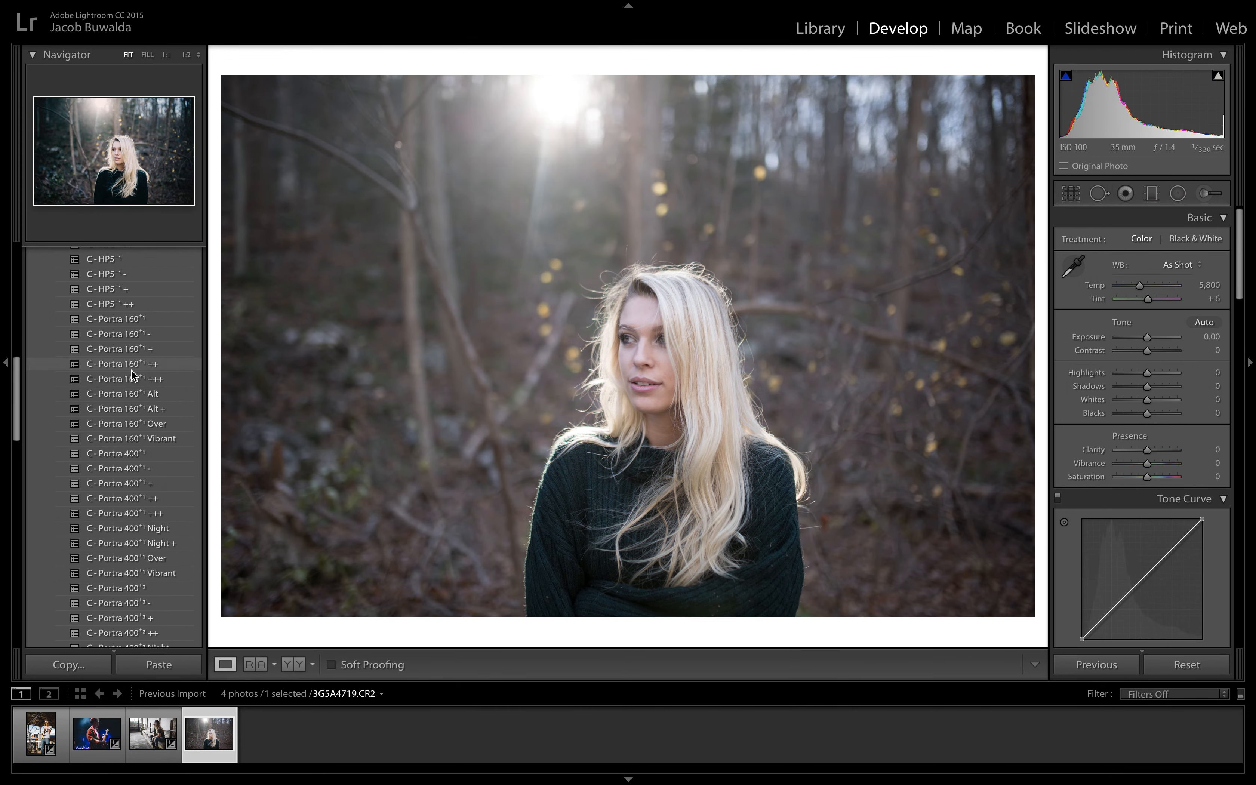
scroll(132, 373, up, 1)
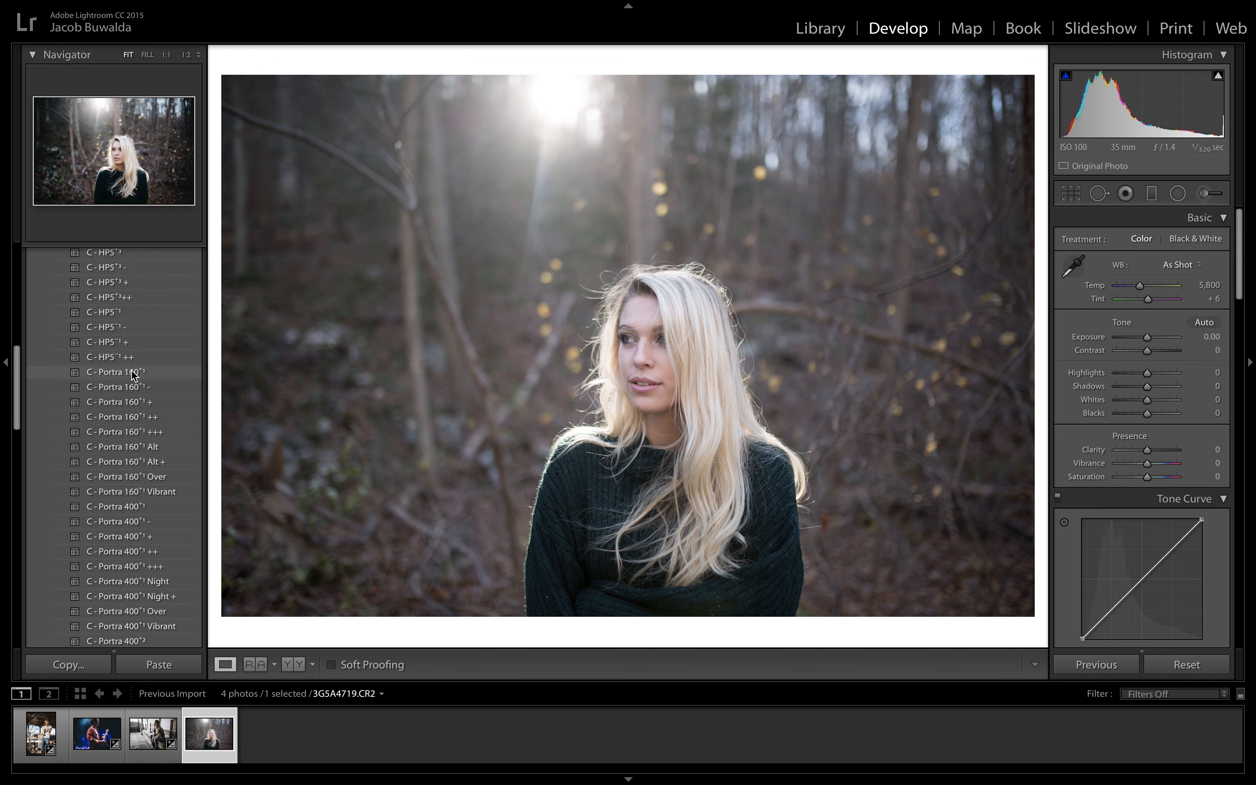
click(132, 372)
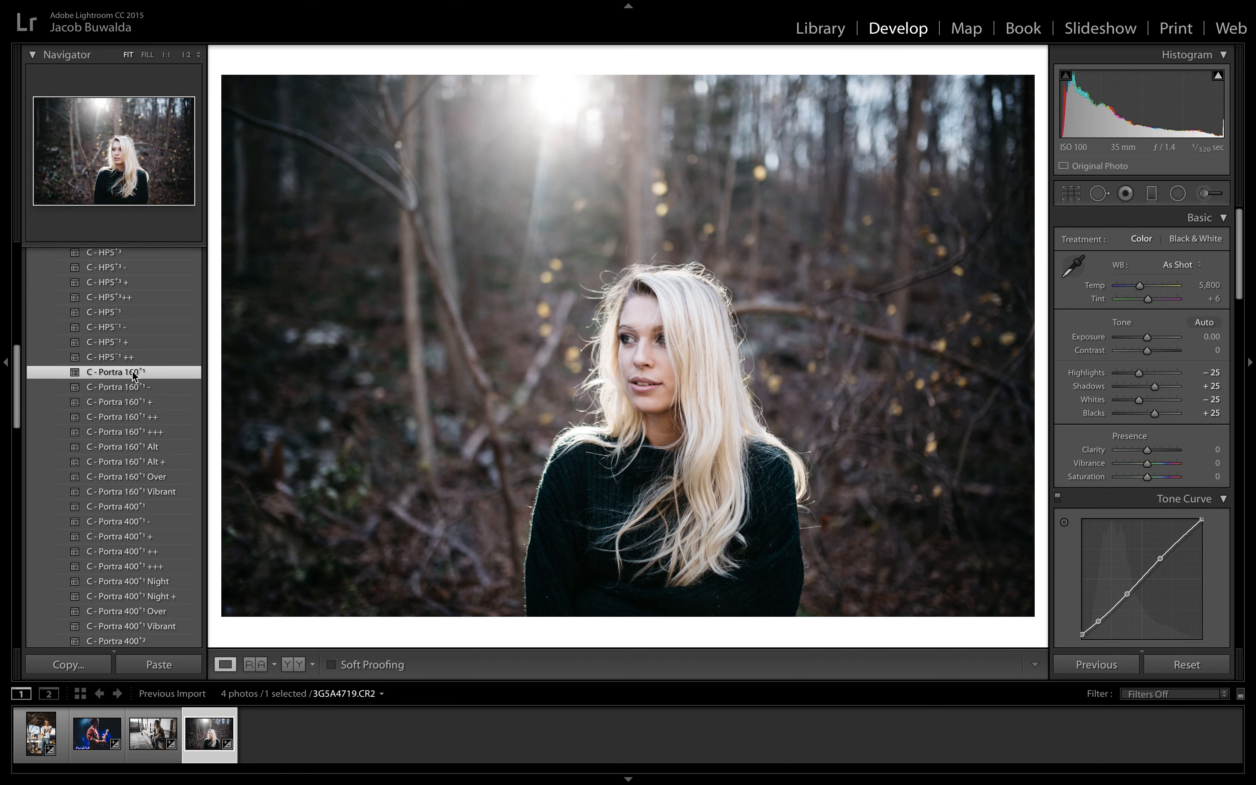
click(151, 403)
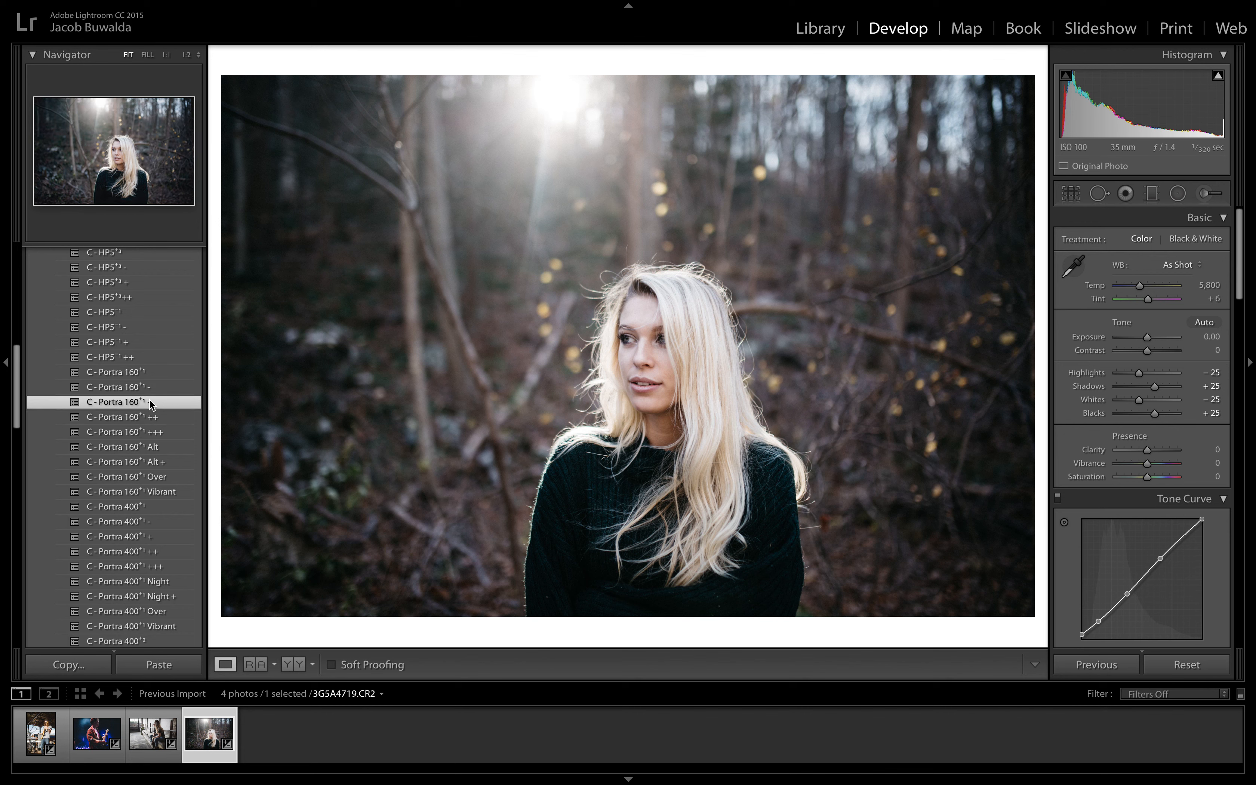
click(143, 509)
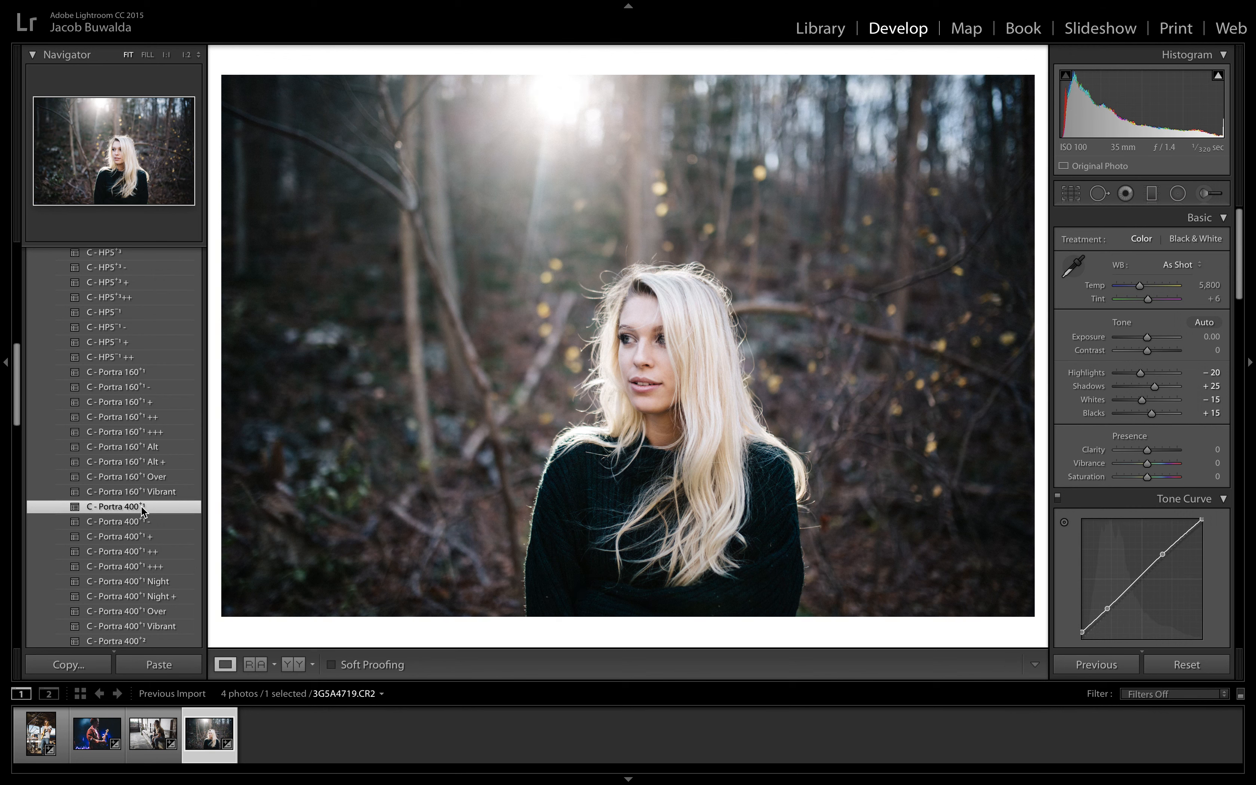
Step: Browse the remaining Portra, Provia and TRI-X presets and apply C - TRI-X+3 ++ to the forest portrait
scroll(142, 511, down, 5)
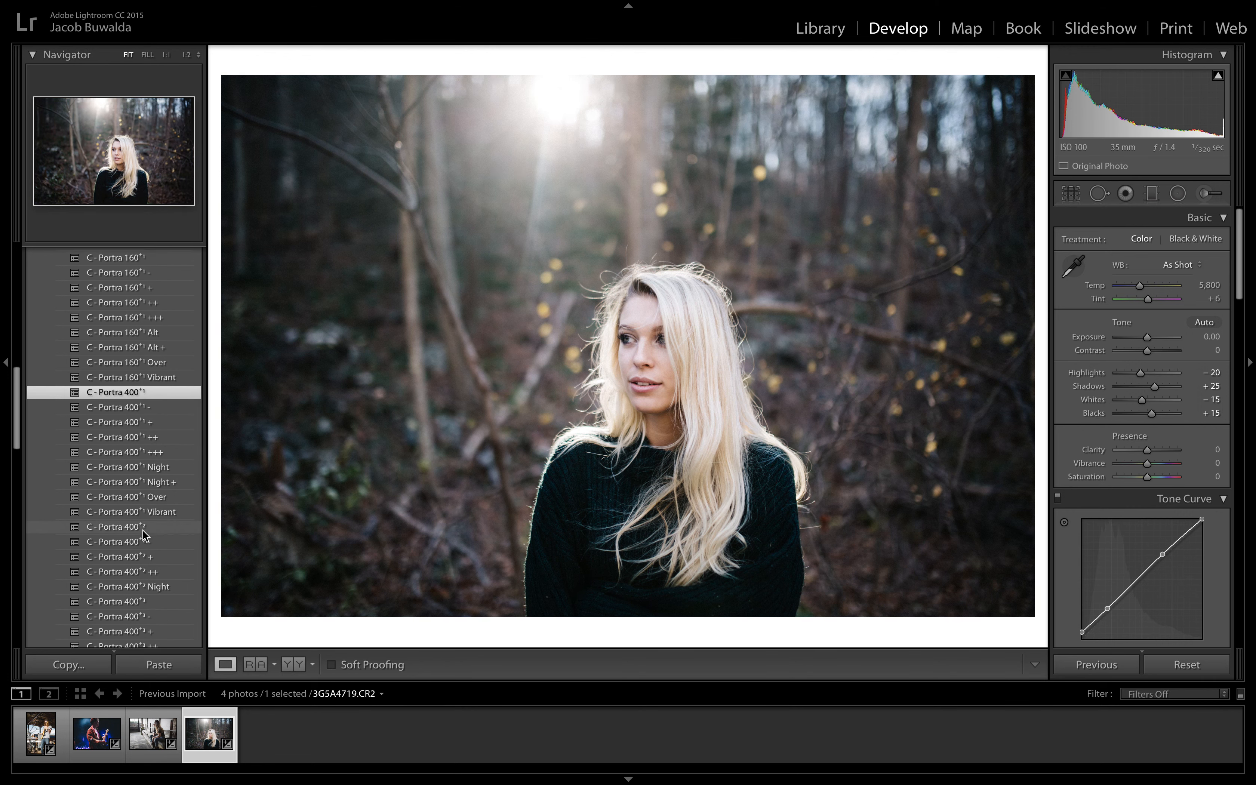
scroll(142, 529, down, 6)
scroll(142, 530, down, 8)
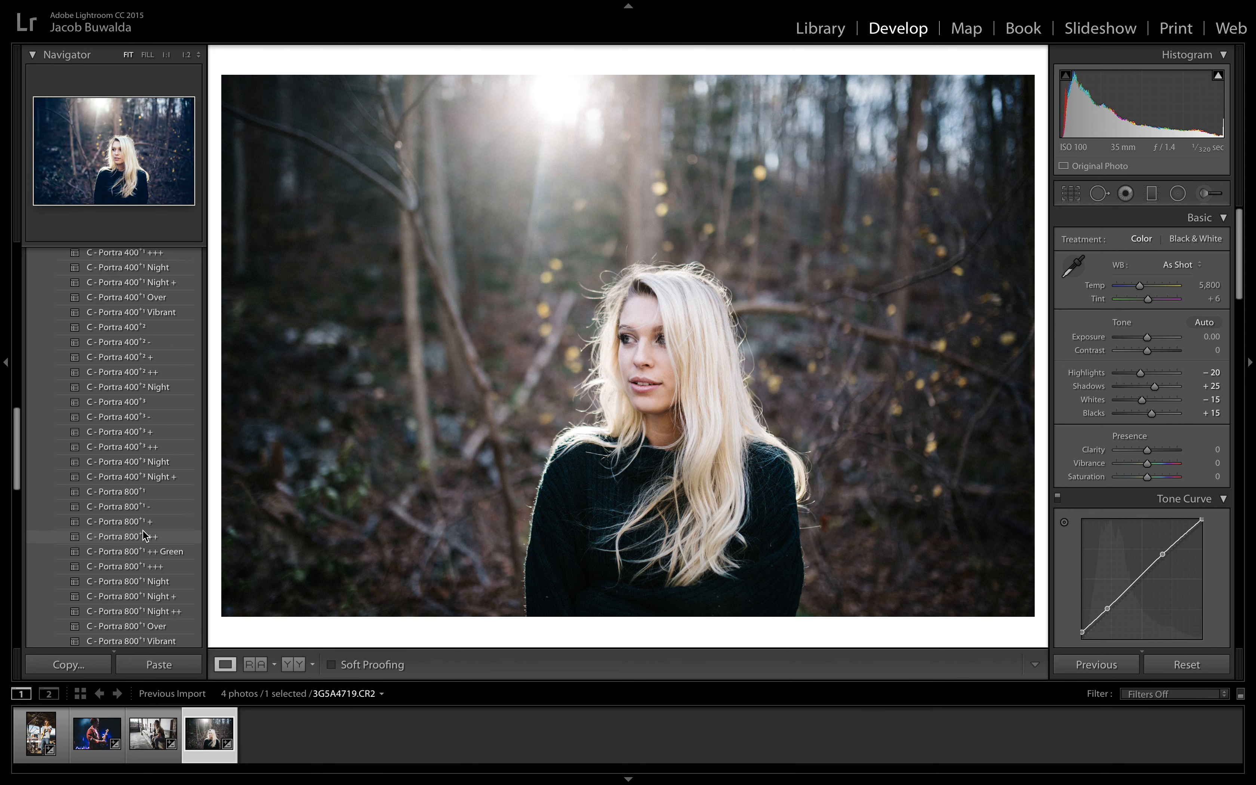
scroll(142, 532, down, 3)
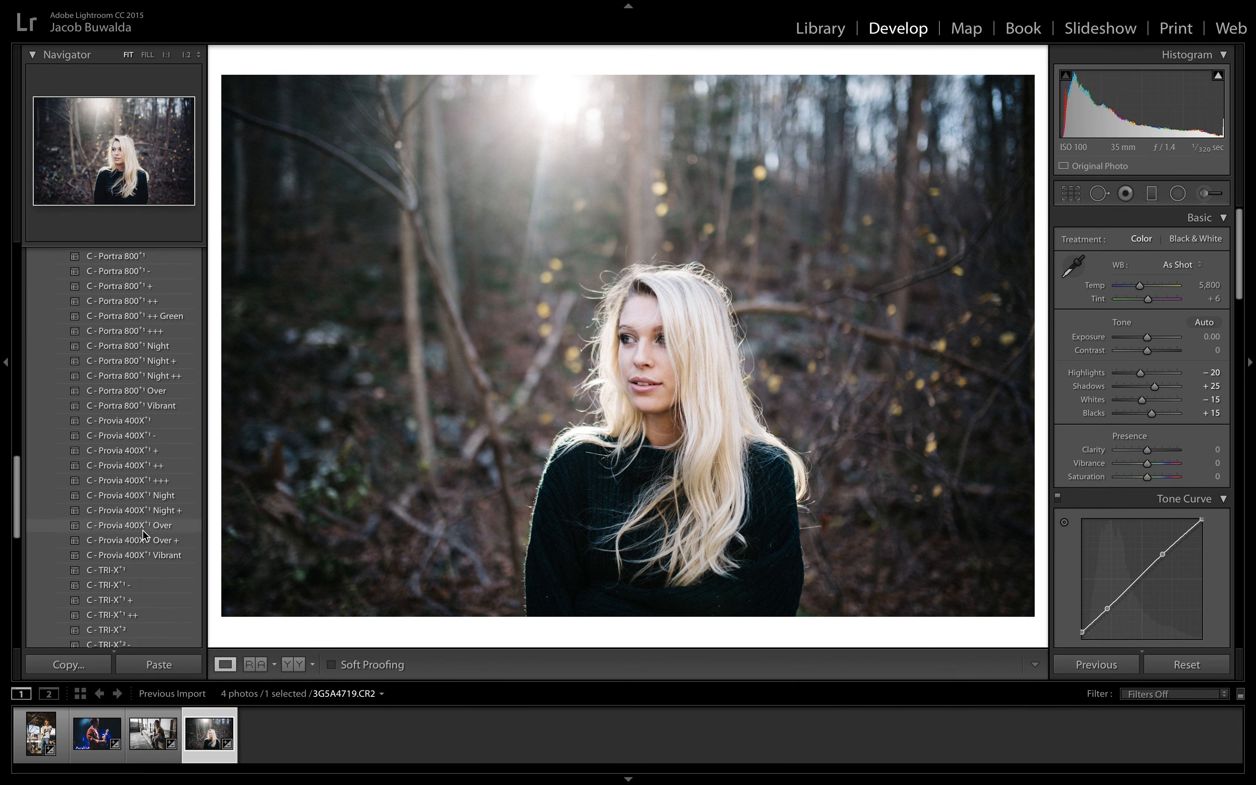
scroll(142, 530, down, 9)
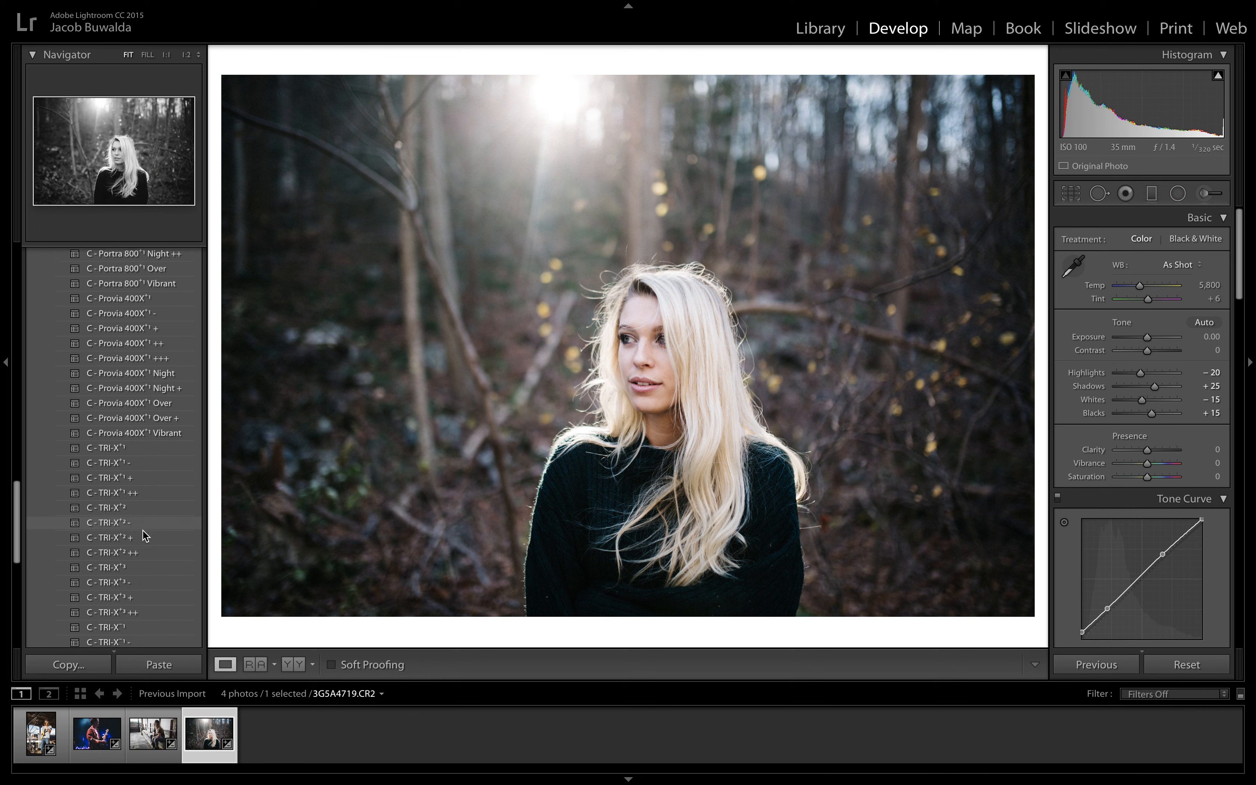
scroll(145, 535, up, 15)
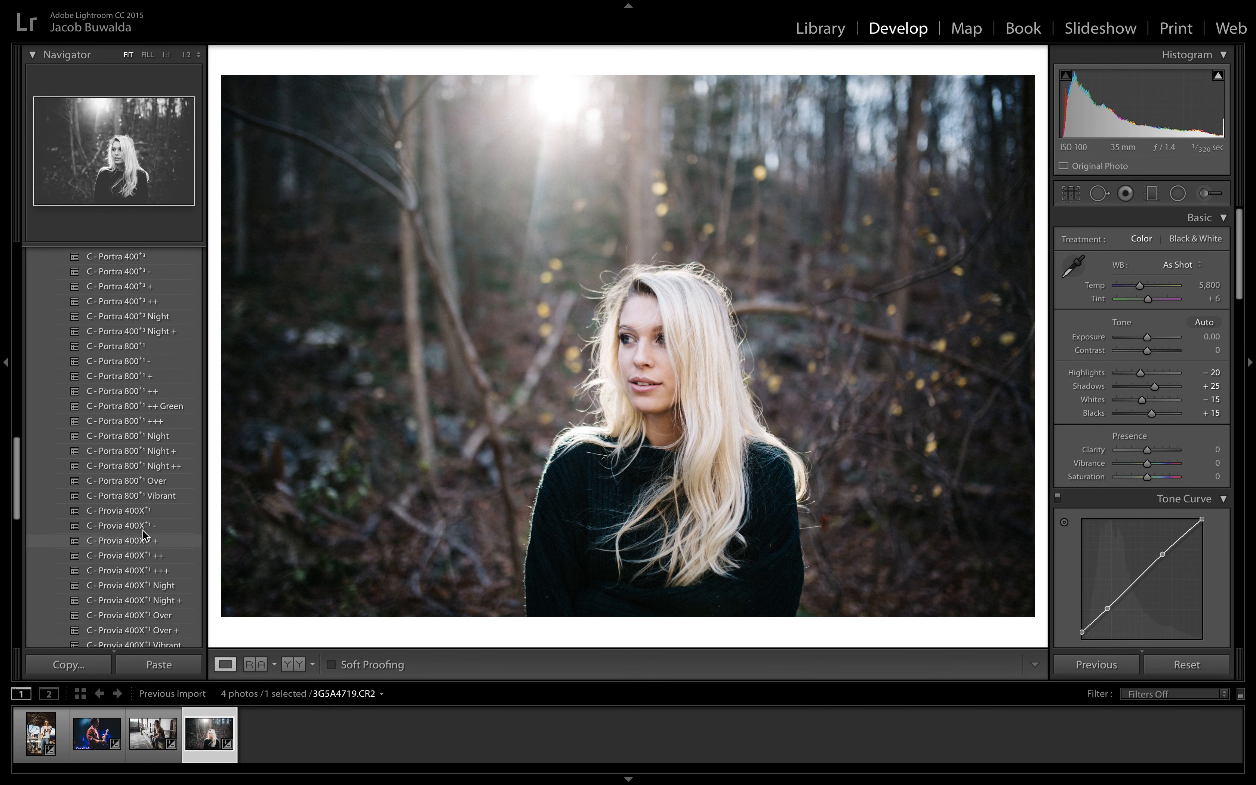
scroll(144, 533, down, 8)
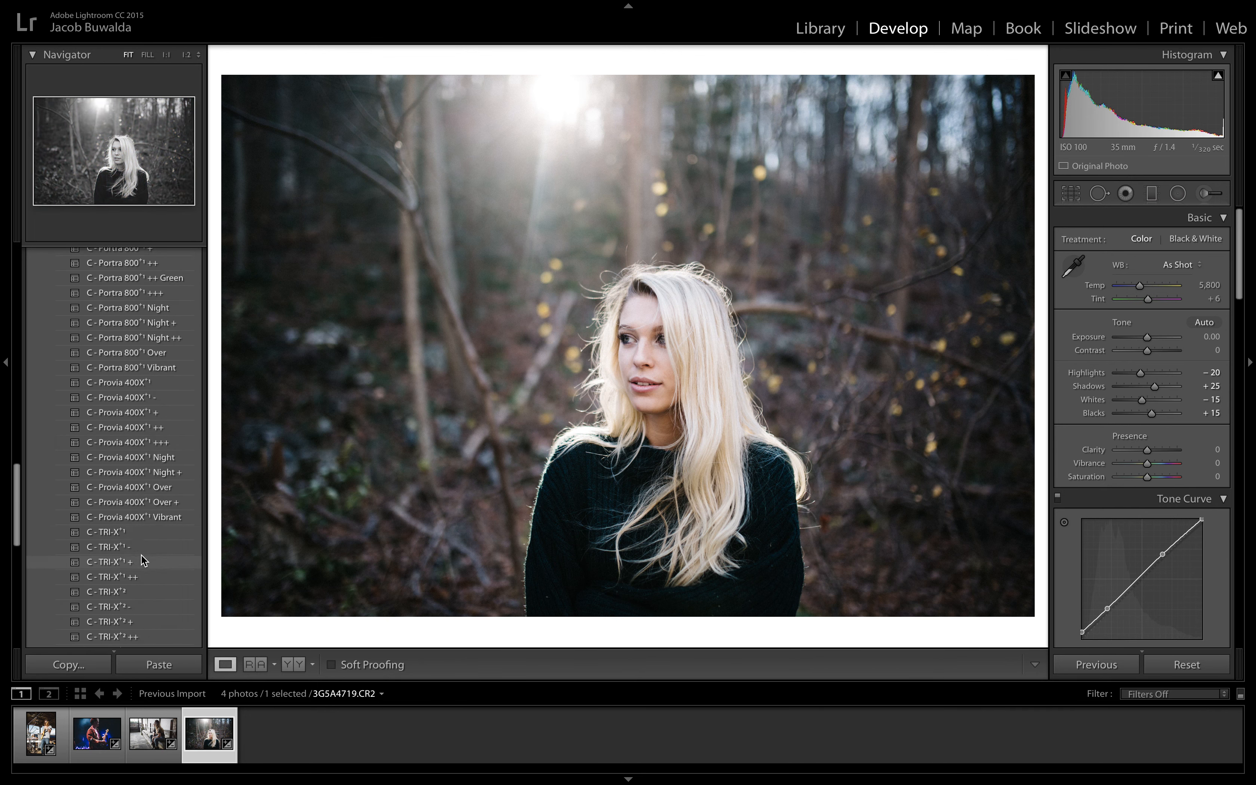
scroll(163, 614, down, 5)
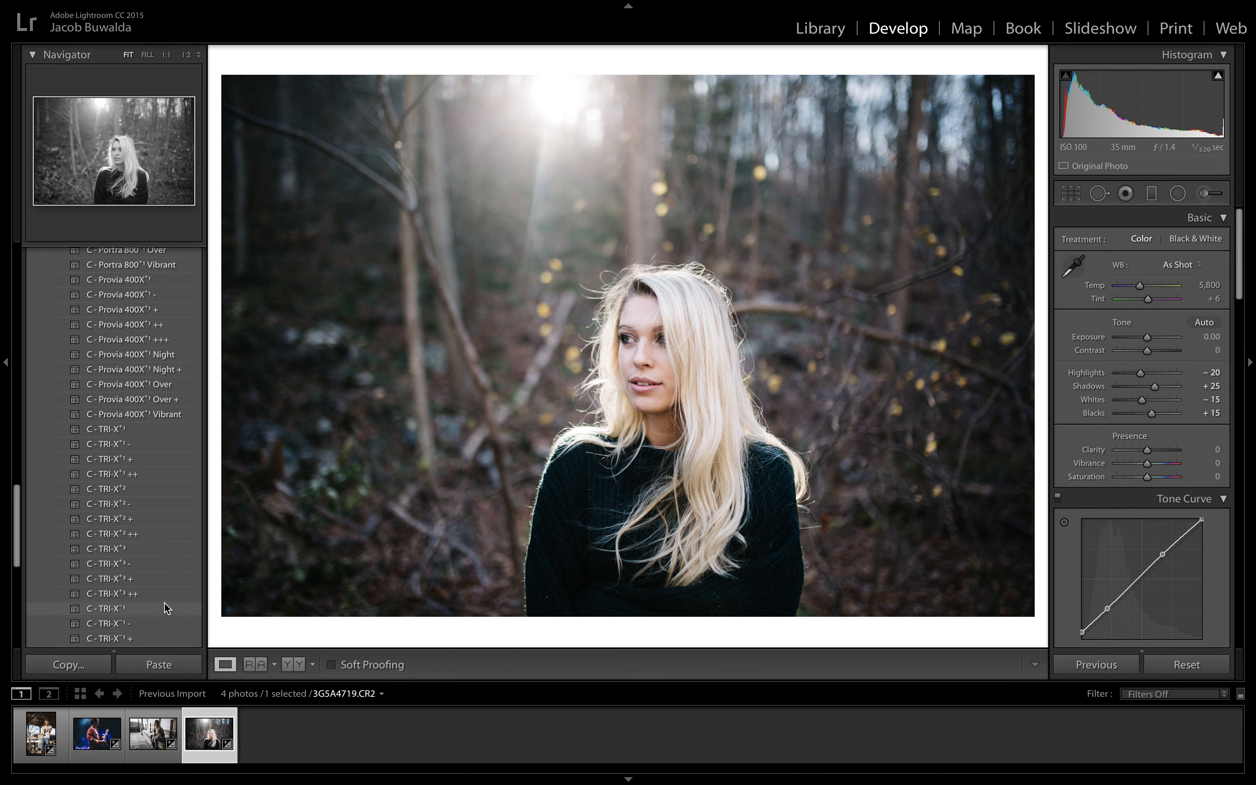
click(166, 599)
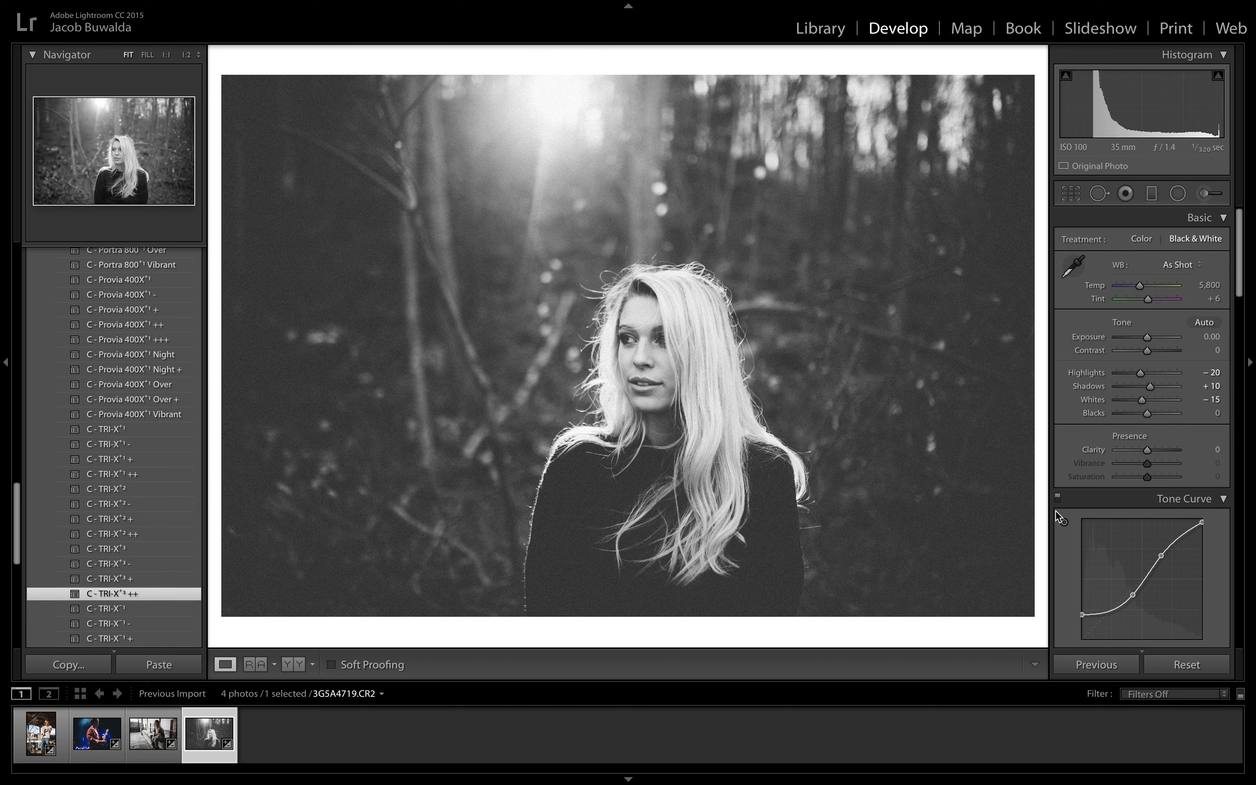
Step: Set the forest portrait's Blacks to −27 and reduce its Grain Amount
drag(1141, 414, 1138, 416)
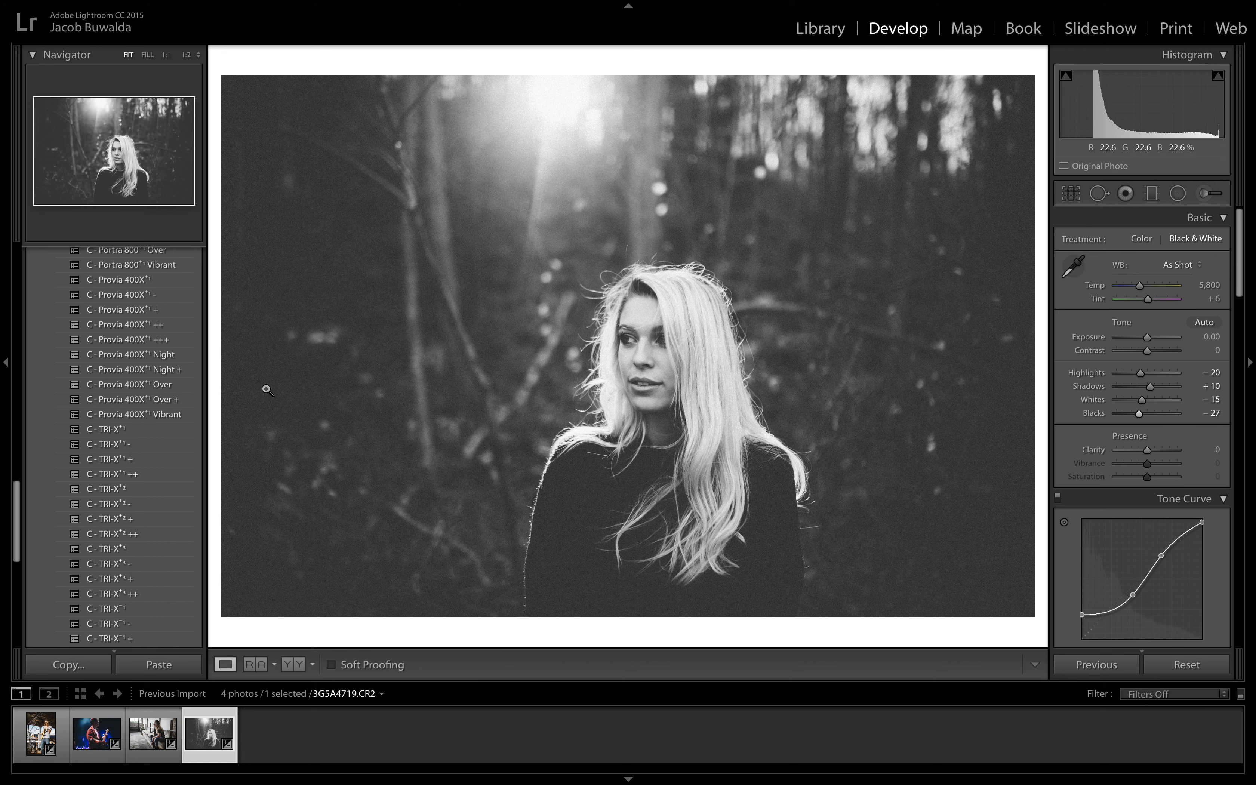
scroll(126, 575, down, 10)
scroll(126, 575, up, 10)
scroll(129, 578, down, 4)
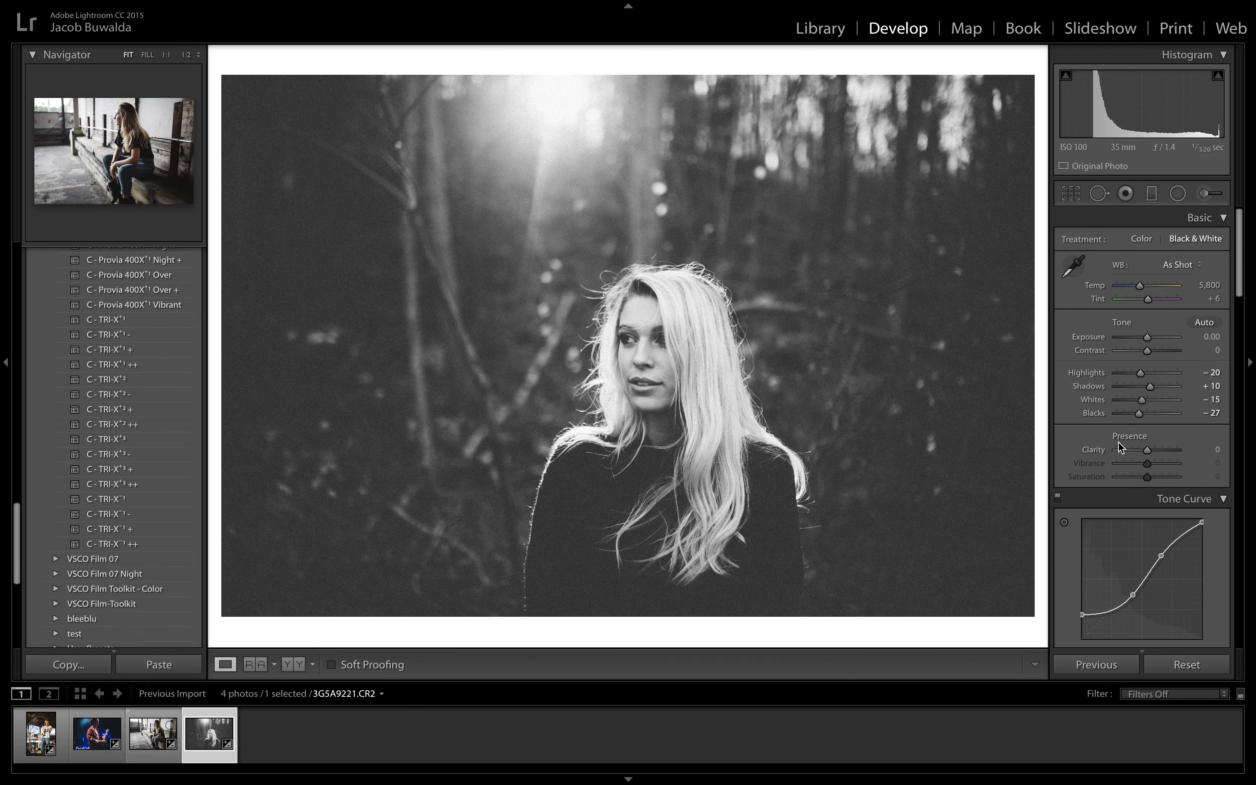
scroll(1176, 437, down, 15)
scroll(1176, 436, down, 15)
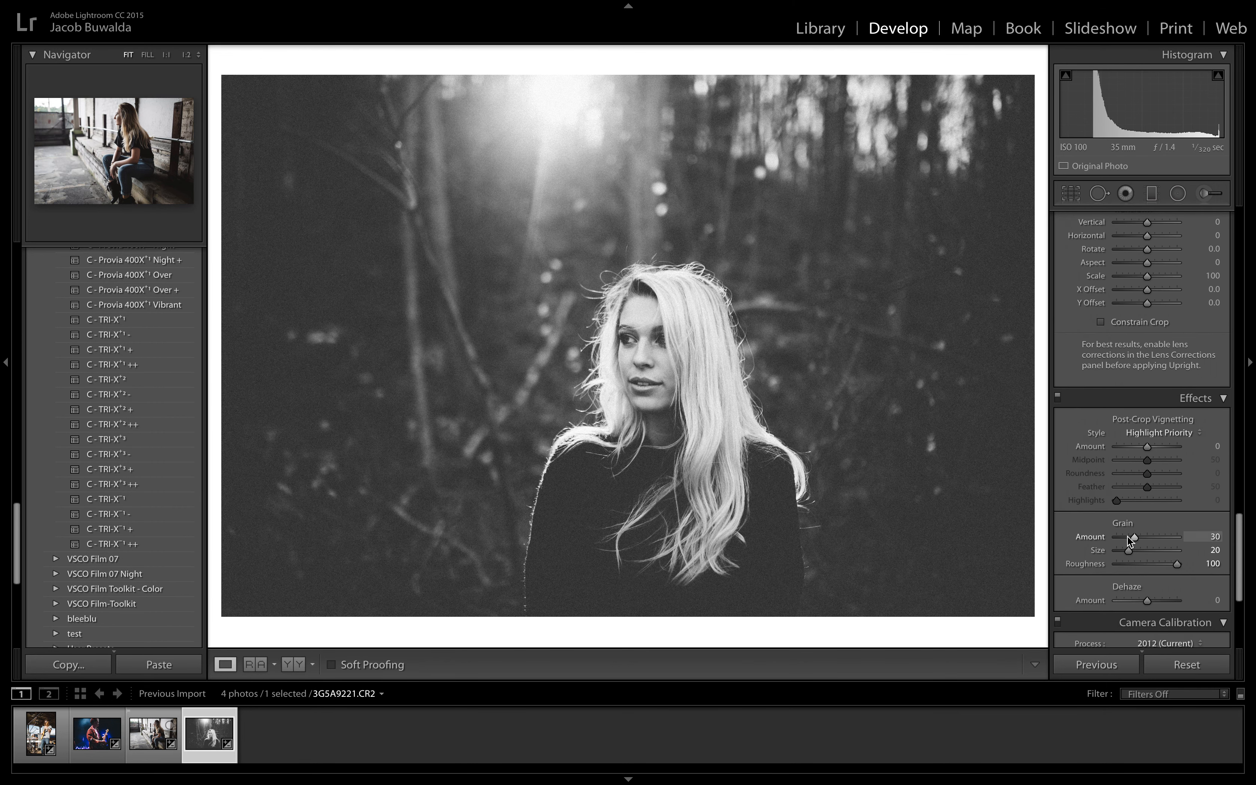
drag(1121, 540, 1123, 544)
Step: Set the forest portrait's Shadows to +71, Blacks to −61 and Clarity to +9
scroll(1218, 397, up, 20)
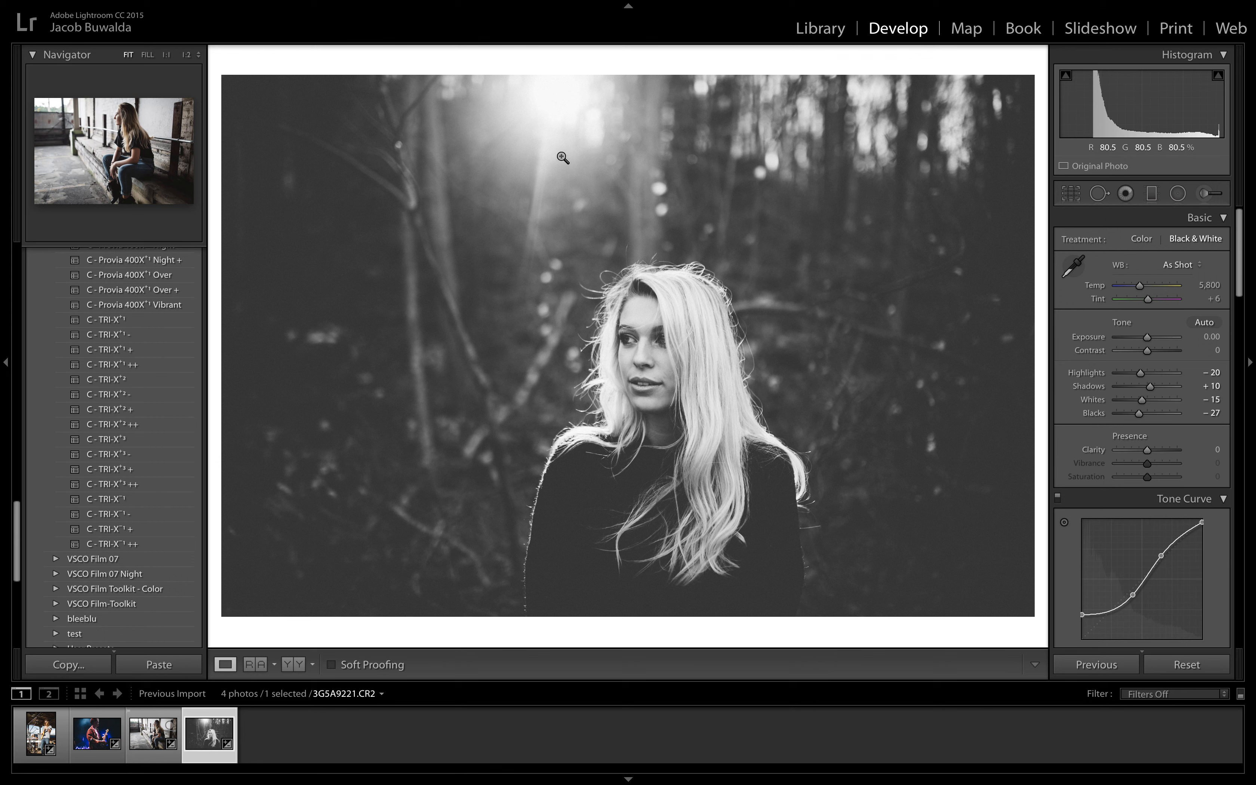
mouse_move(1162, 387)
mouse_down()
mouse_move(1125, 414)
mouse_move(1171, 388)
mouse_up()
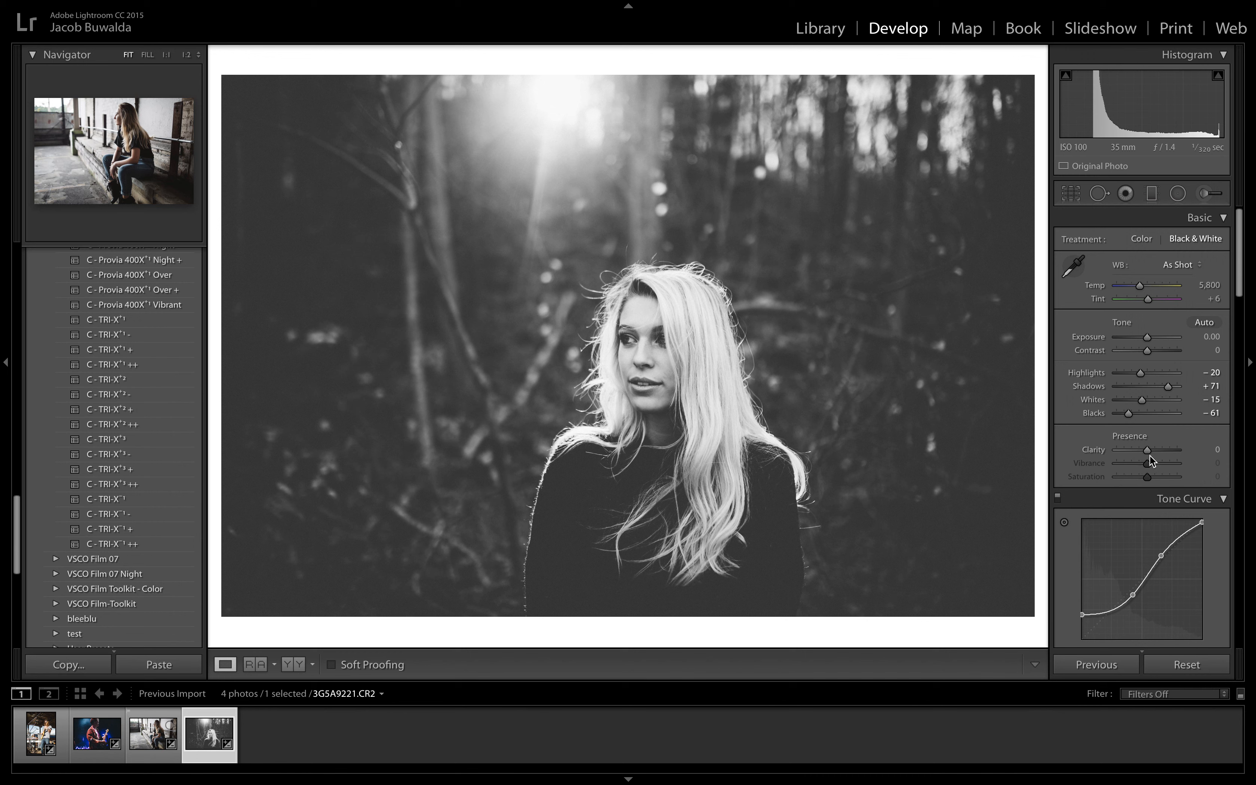
drag(1149, 453, 1152, 453)
Step: Set up the Adjustment Brush with the Skin Smooth + effect, Sharpness −12, Size 4.6 and Feather 50
click(644, 347)
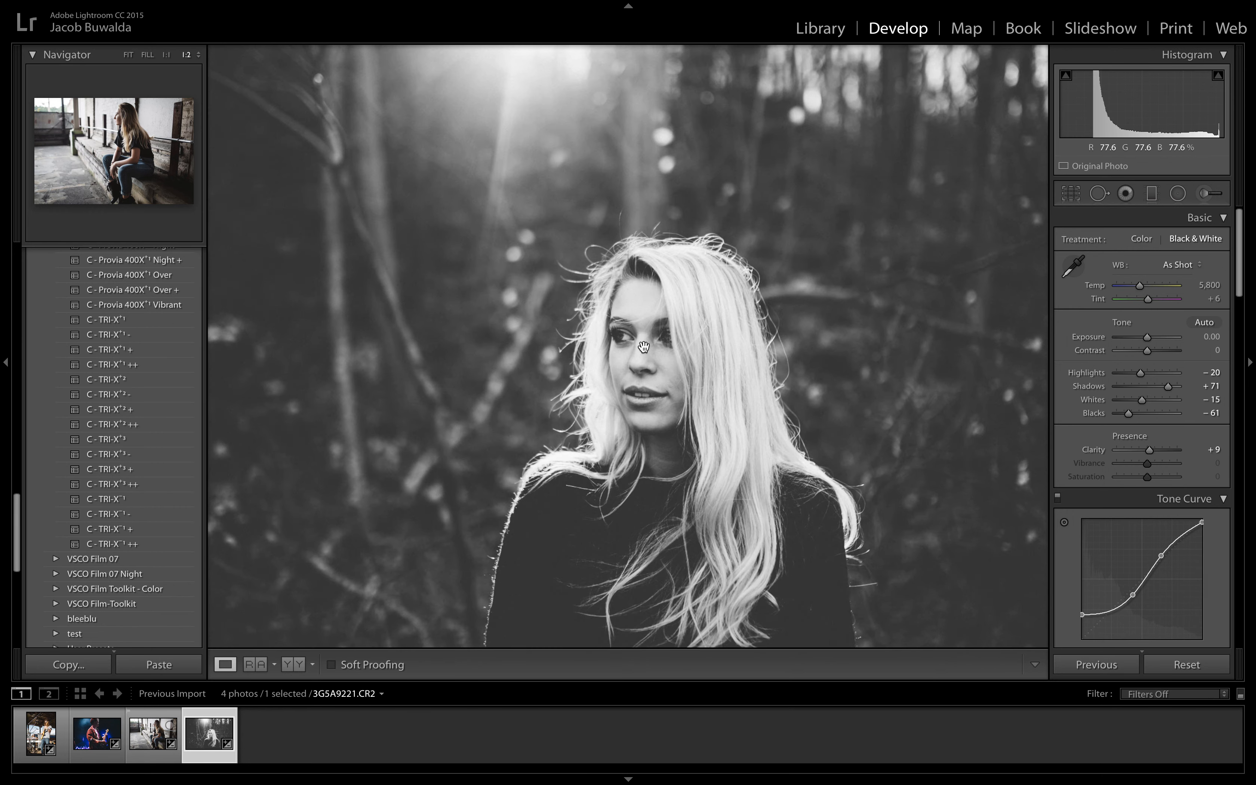
key(super+equal)
key(super+equal)
key(super+minus)
key(super+minus)
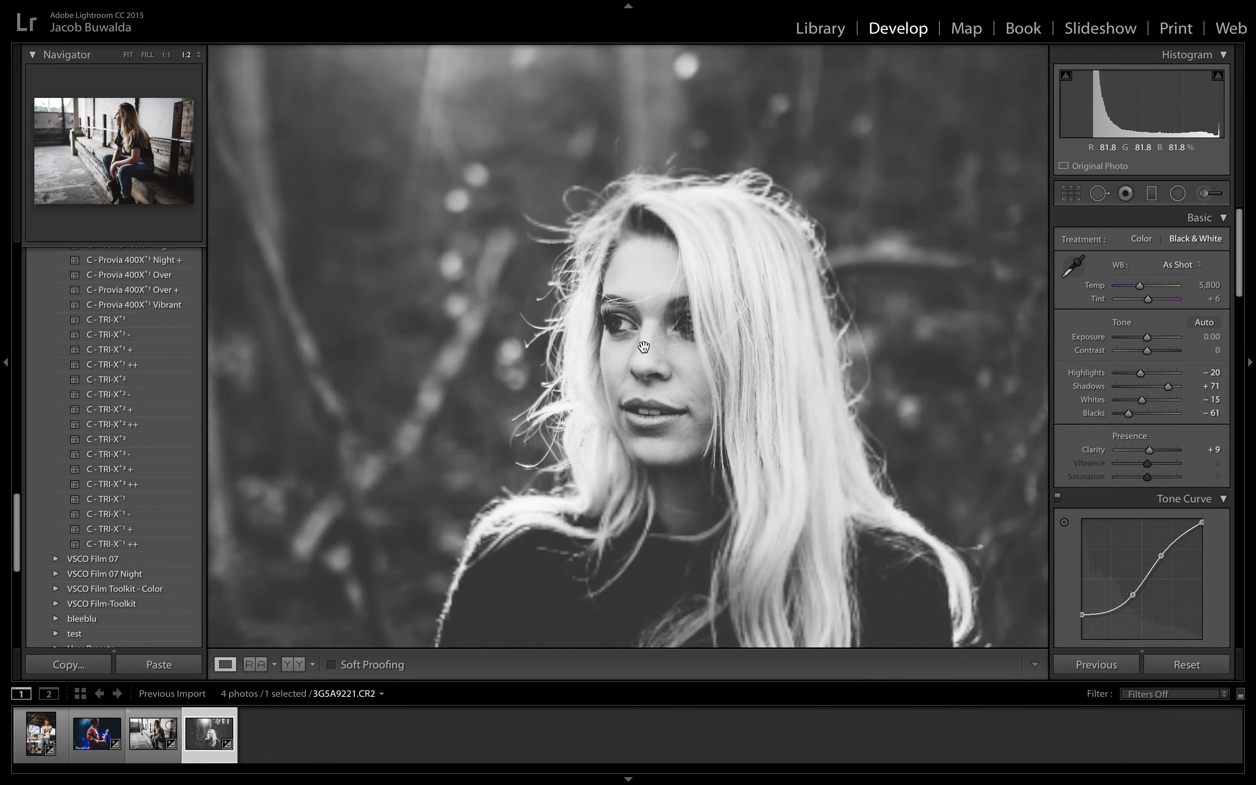
click(1210, 194)
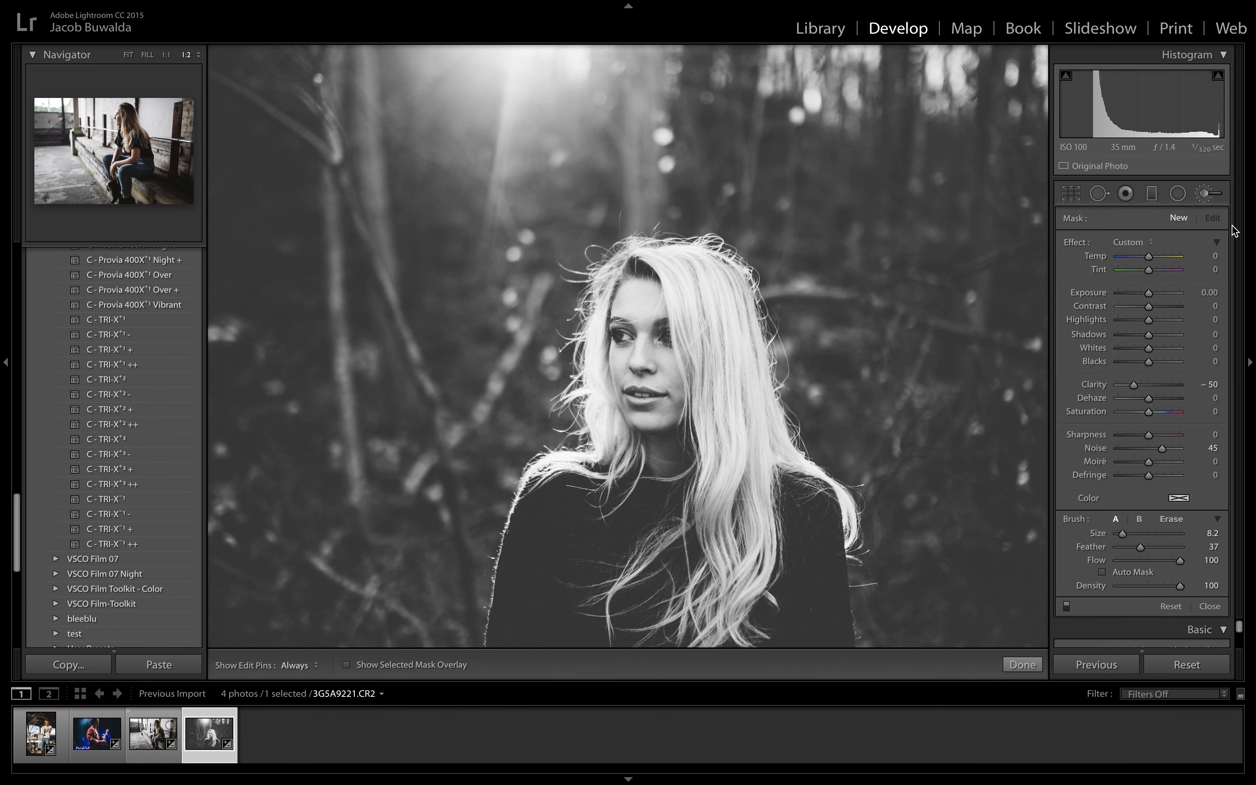
click(1132, 242)
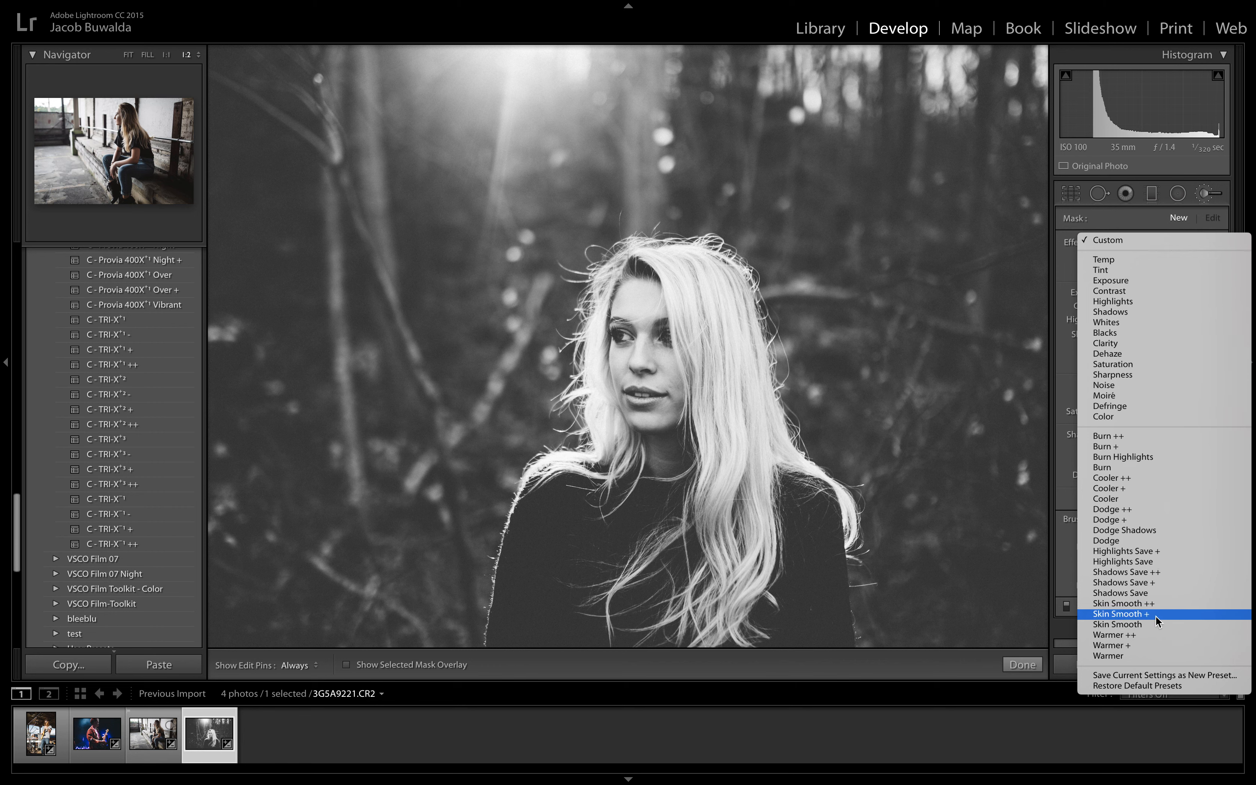
click(1169, 606)
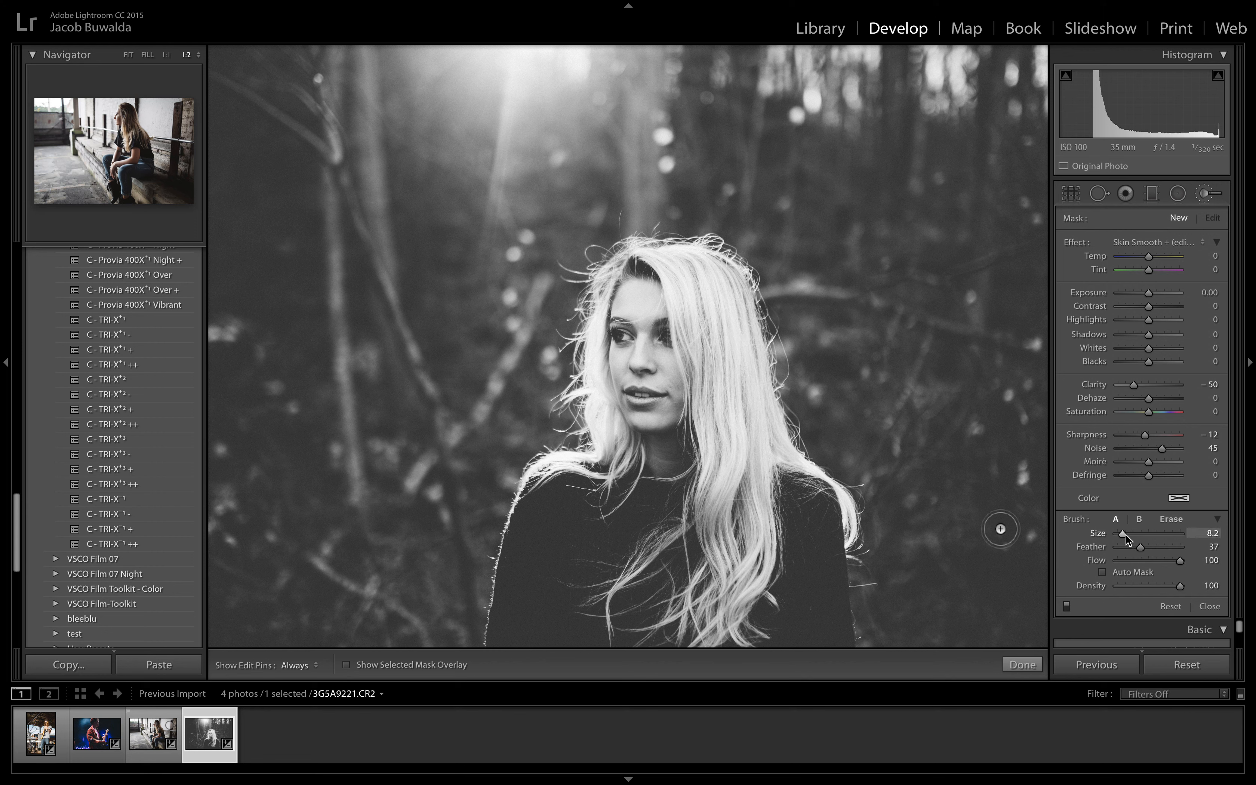
drag(1123, 534, 1150, 547)
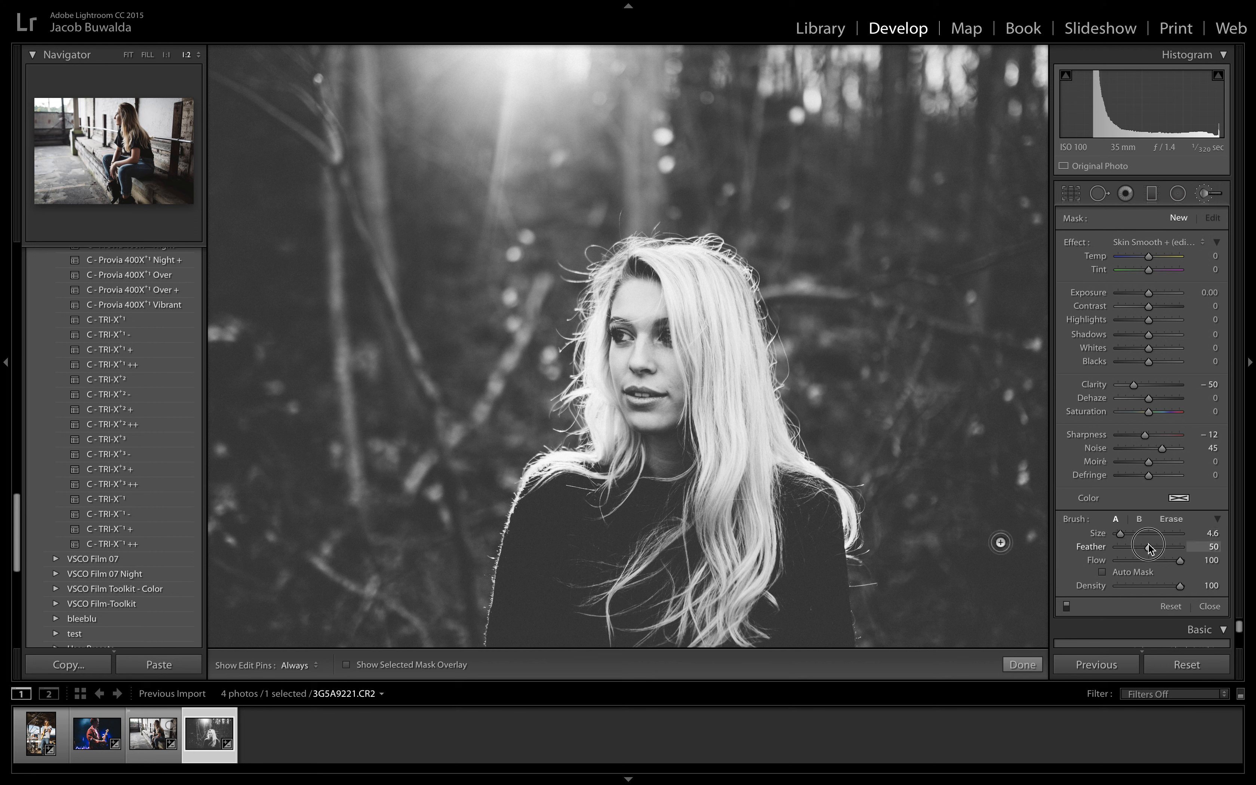
Step: Paint the skin smoothing over the woman's face, and set that brush adjustment's Clarity to −71 and Exposure to 0.40
key(h)
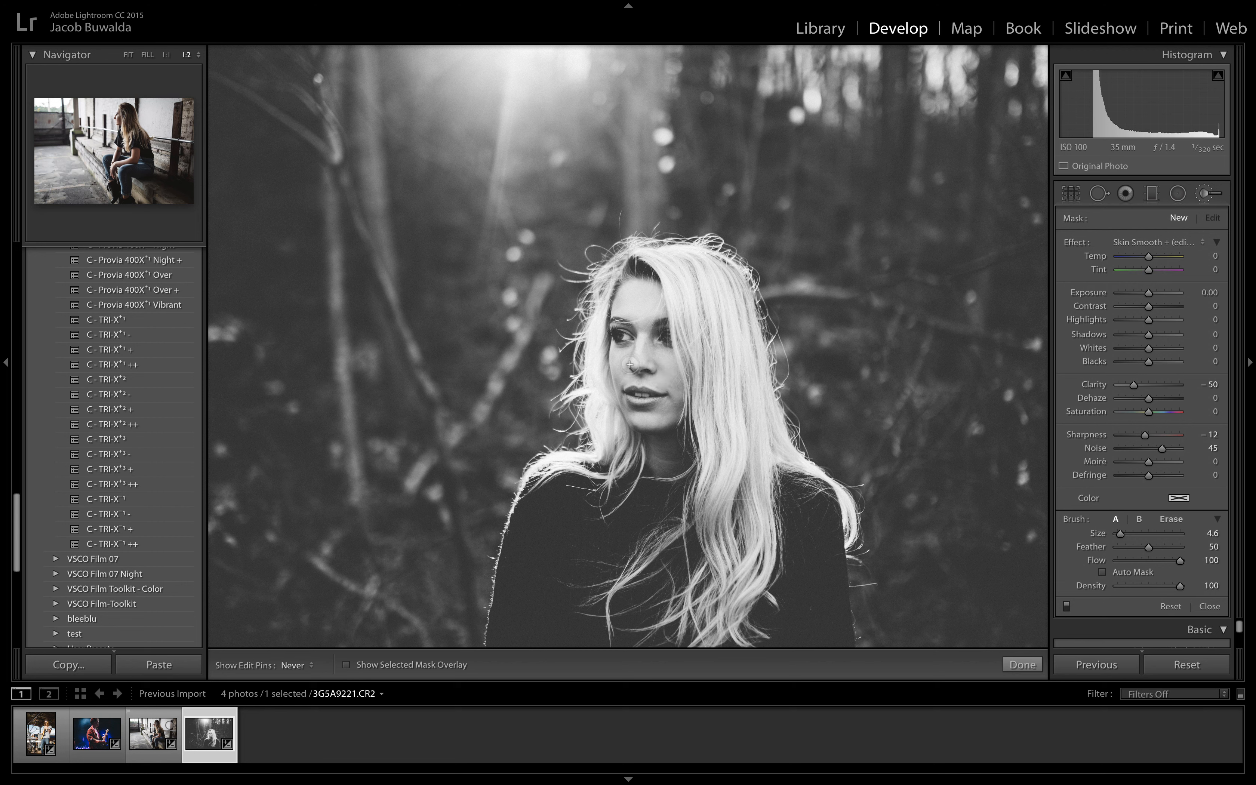
mouse_move(634, 355)
mouse_down()
mouse_move(643, 314)
mouse_move(630, 300)
mouse_move(657, 301)
mouse_move(652, 313)
mouse_up()
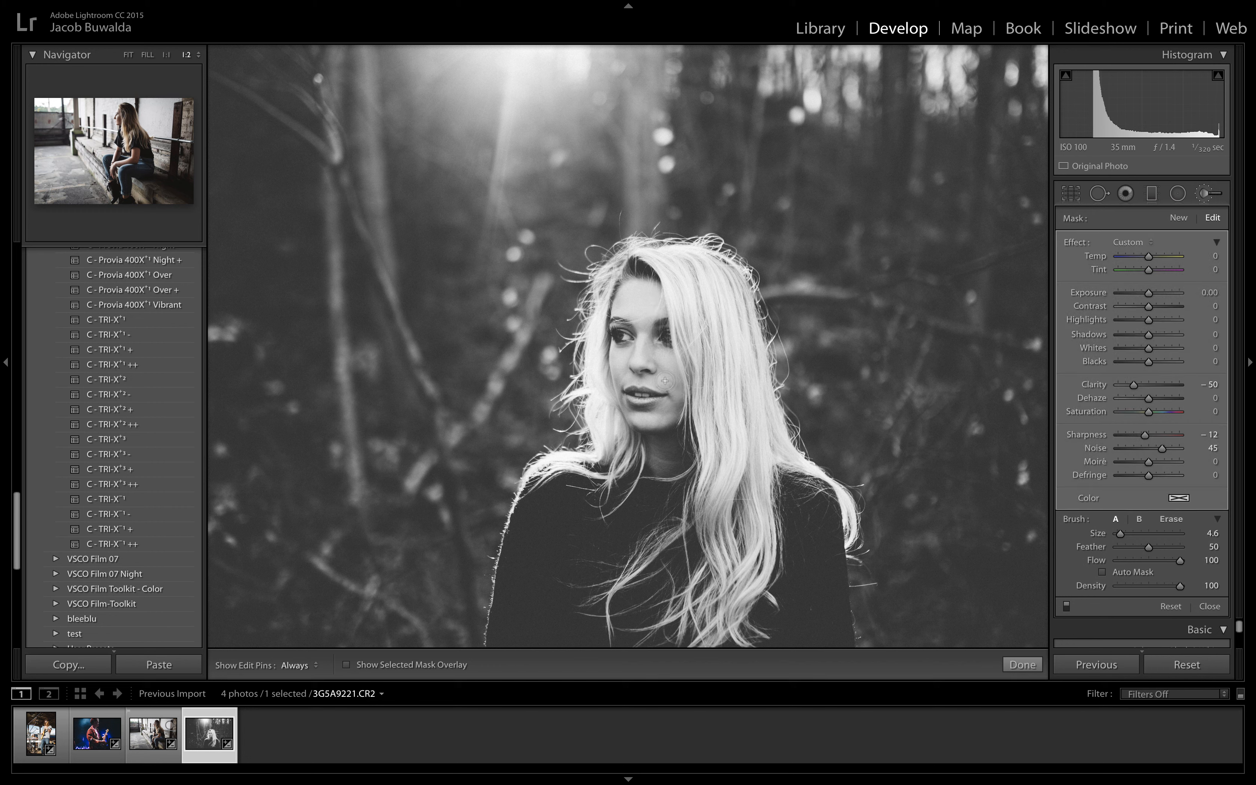
click(1129, 389)
drag(1128, 387, 1127, 387)
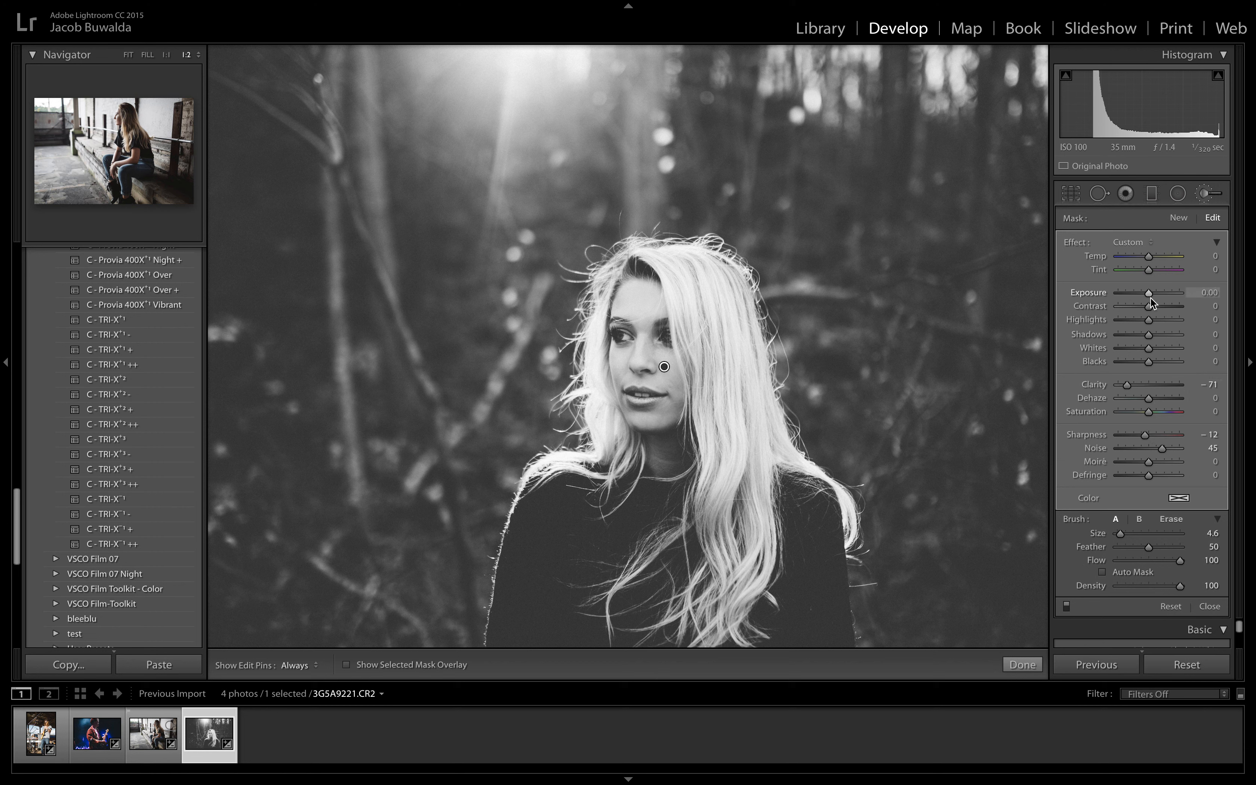
drag(1151, 301, 1154, 302)
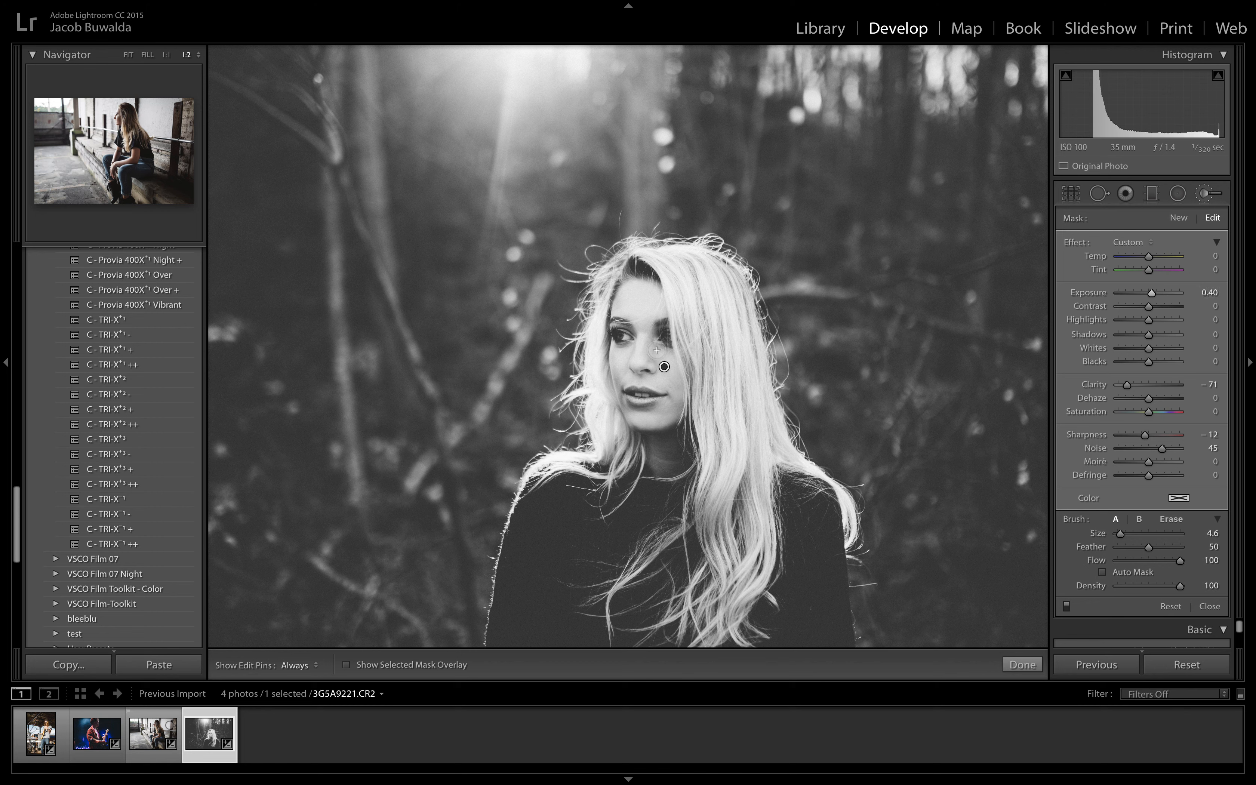
key(h)
click(1012, 664)
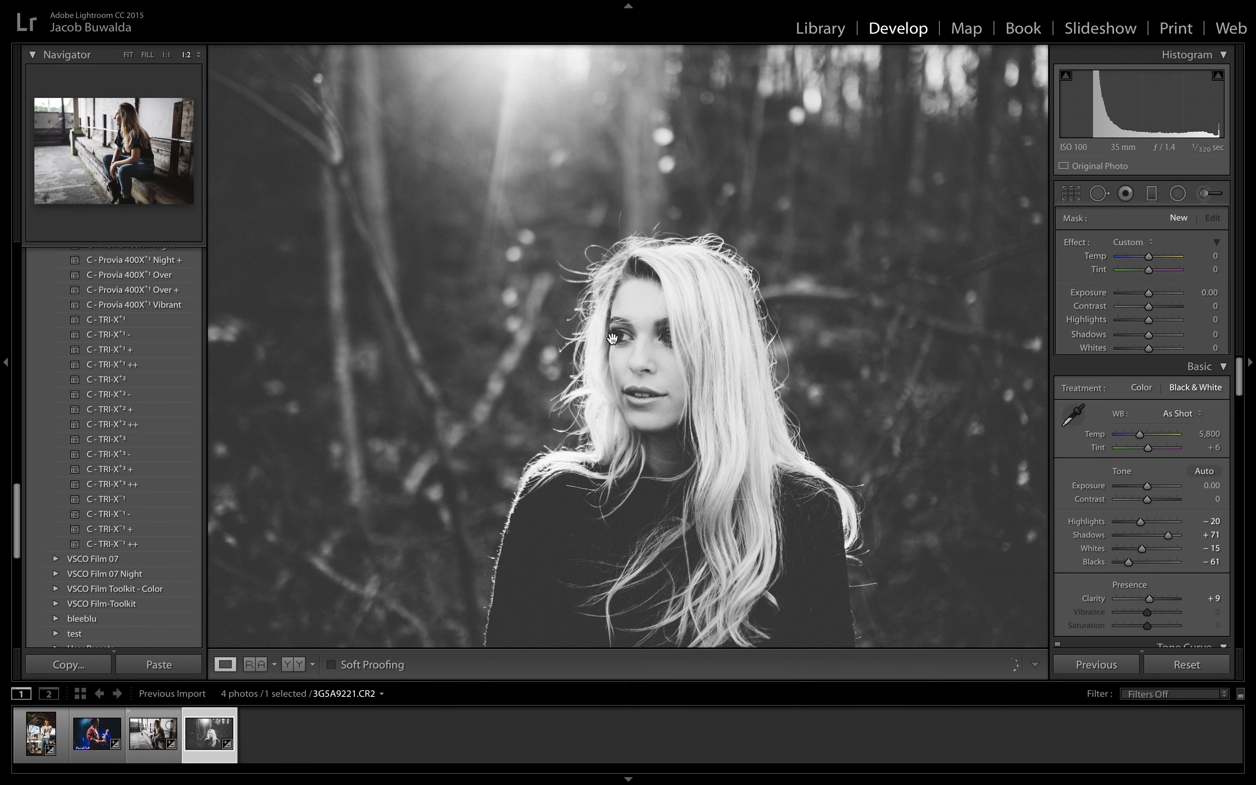
Step: Heal the small spots on the woman's cheek beside the mouth and on the bridge of her nose with a size 27 healing brush
click(655, 398)
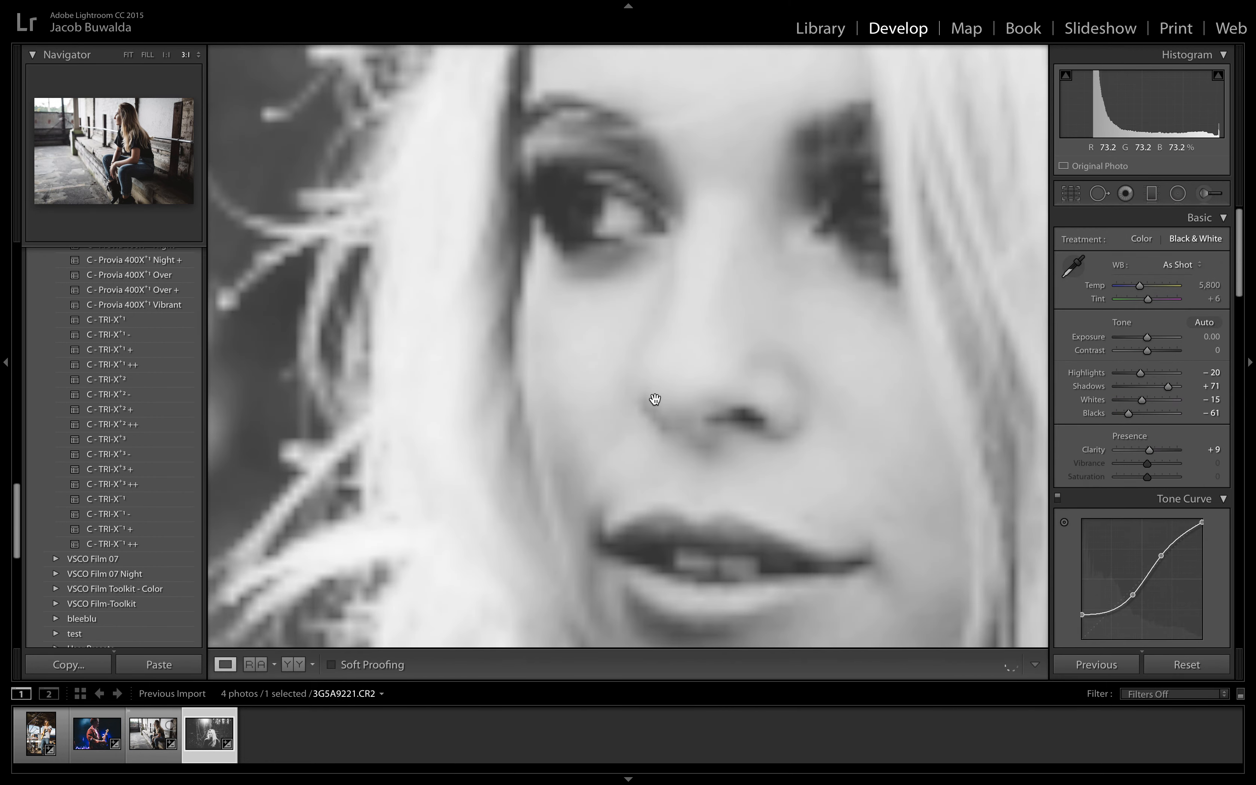
key(super+minus)
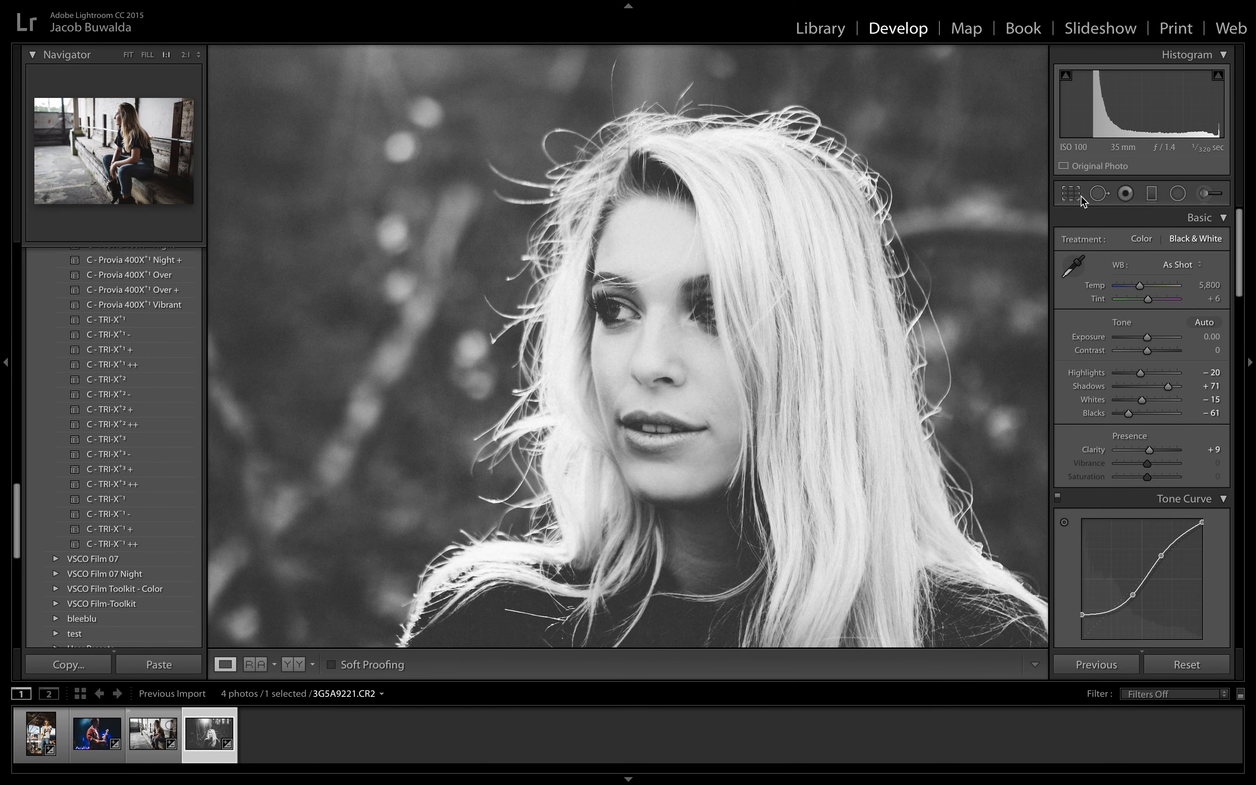
click(1100, 195)
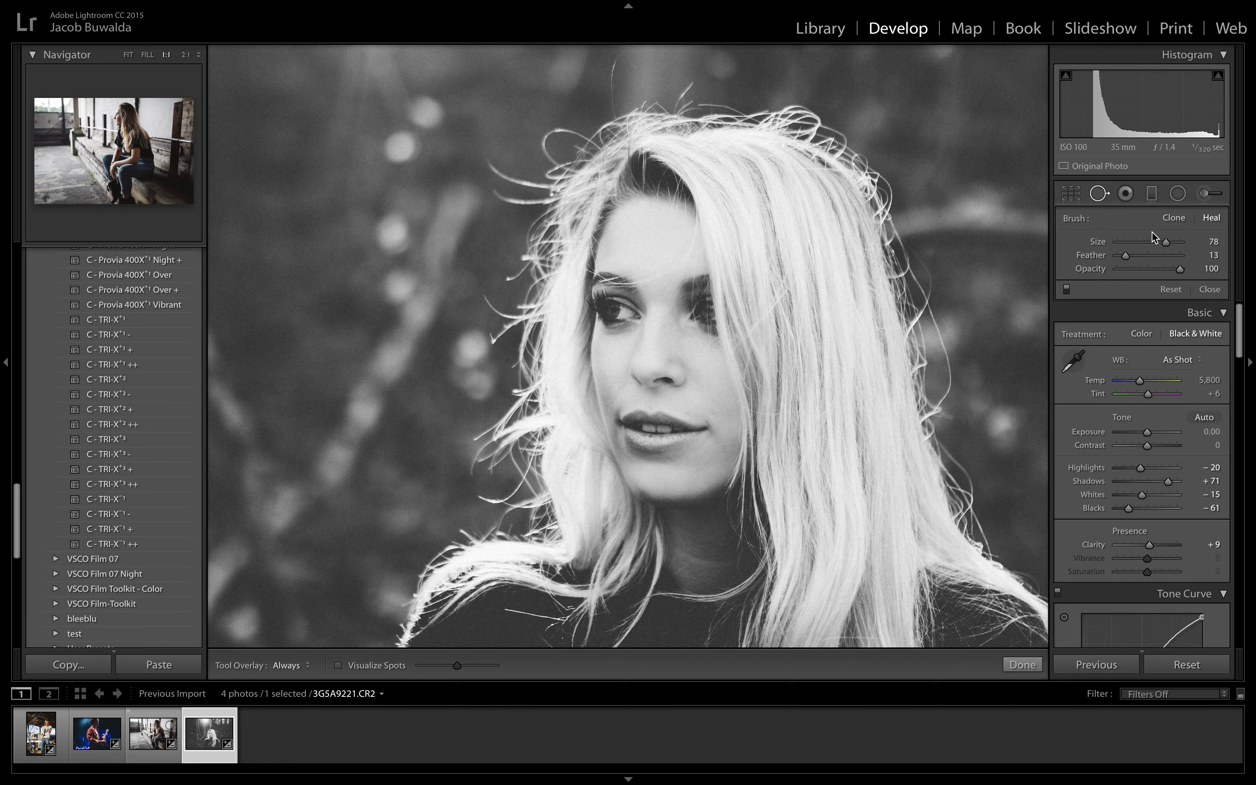
drag(1163, 248, 1125, 243)
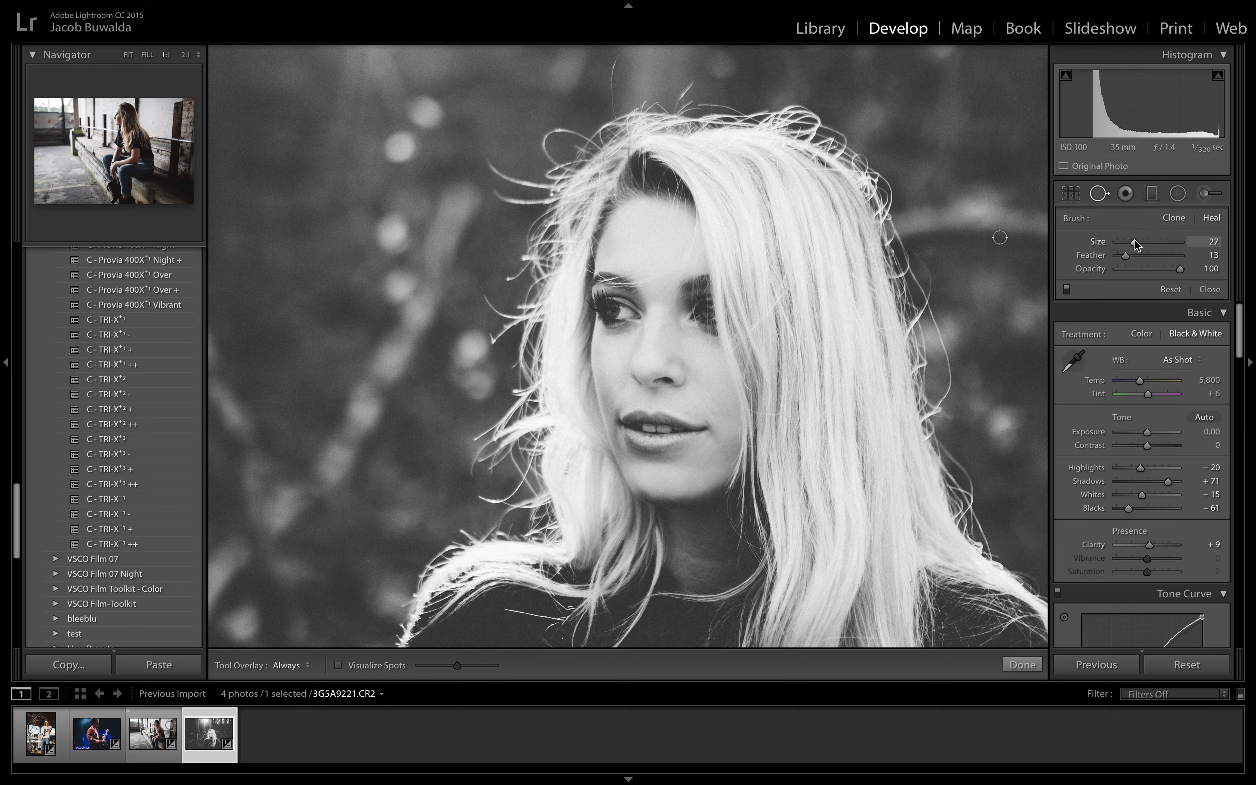
click(690, 411)
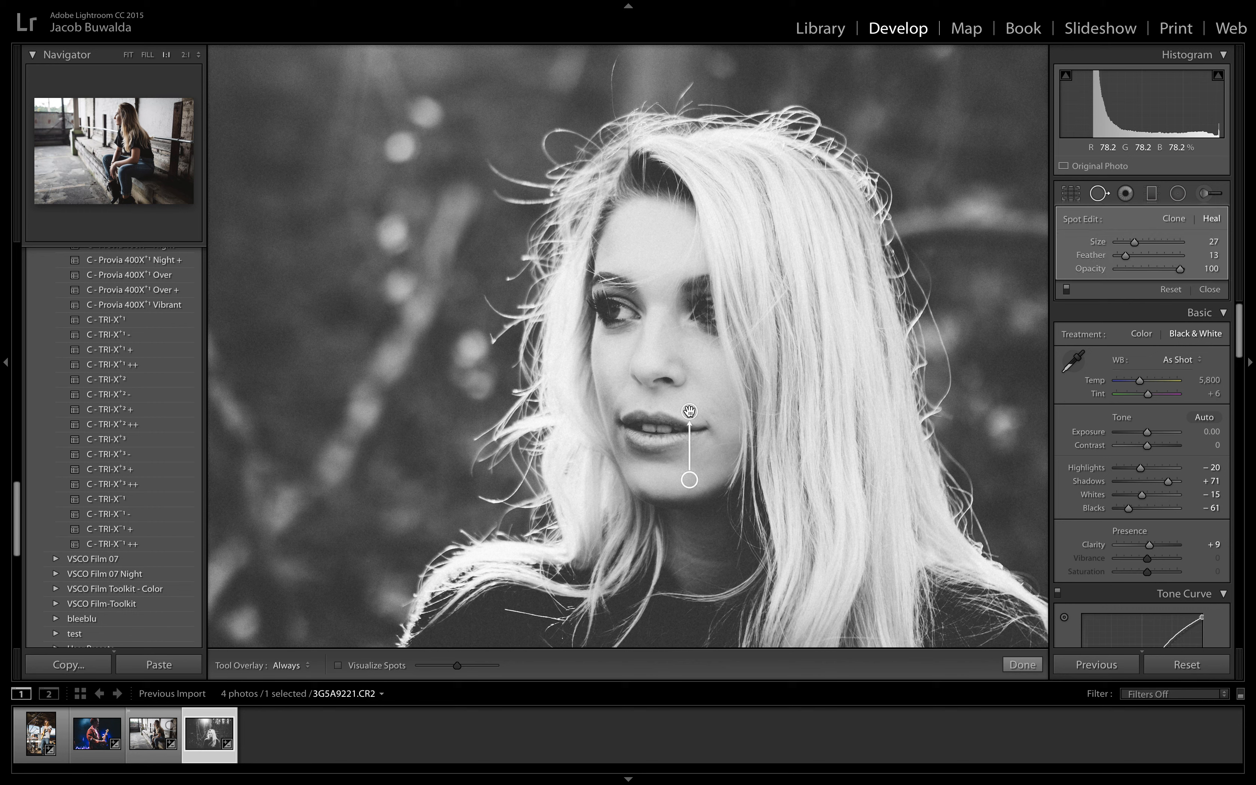
click(714, 415)
click(664, 329)
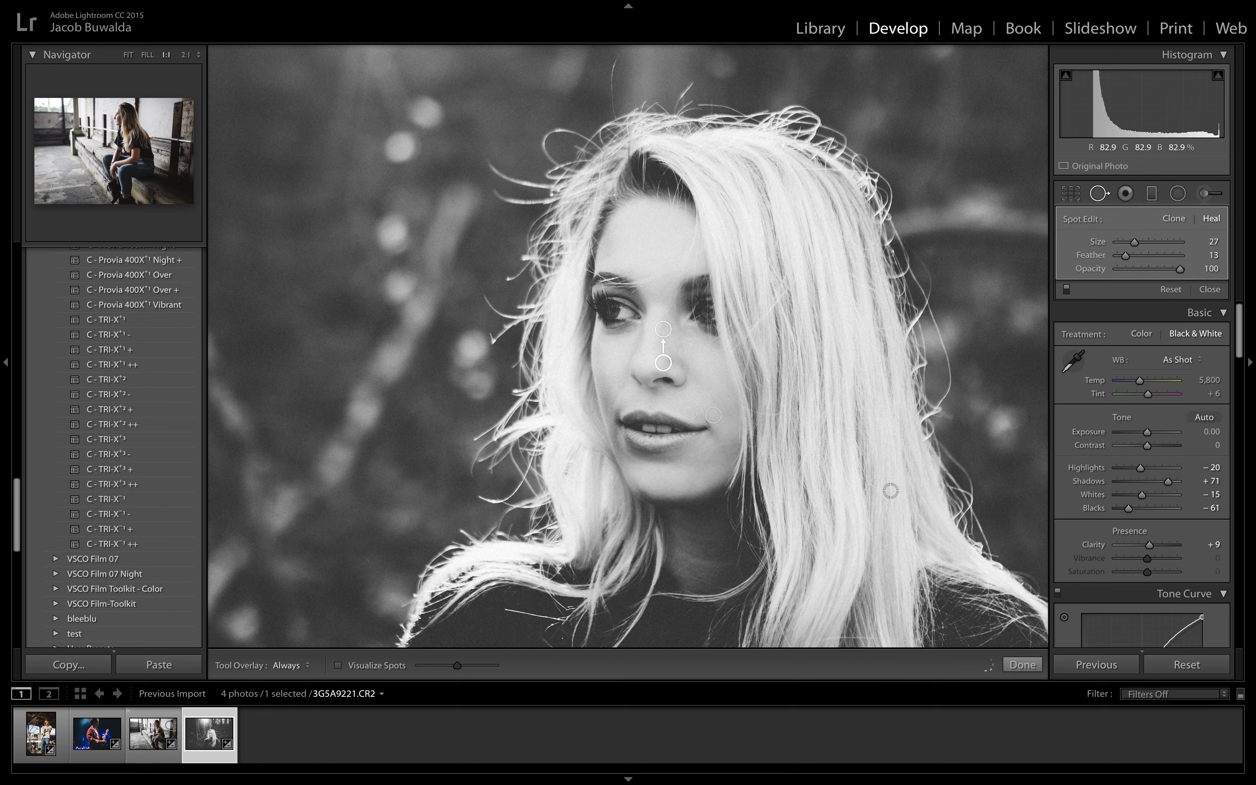
click(1032, 665)
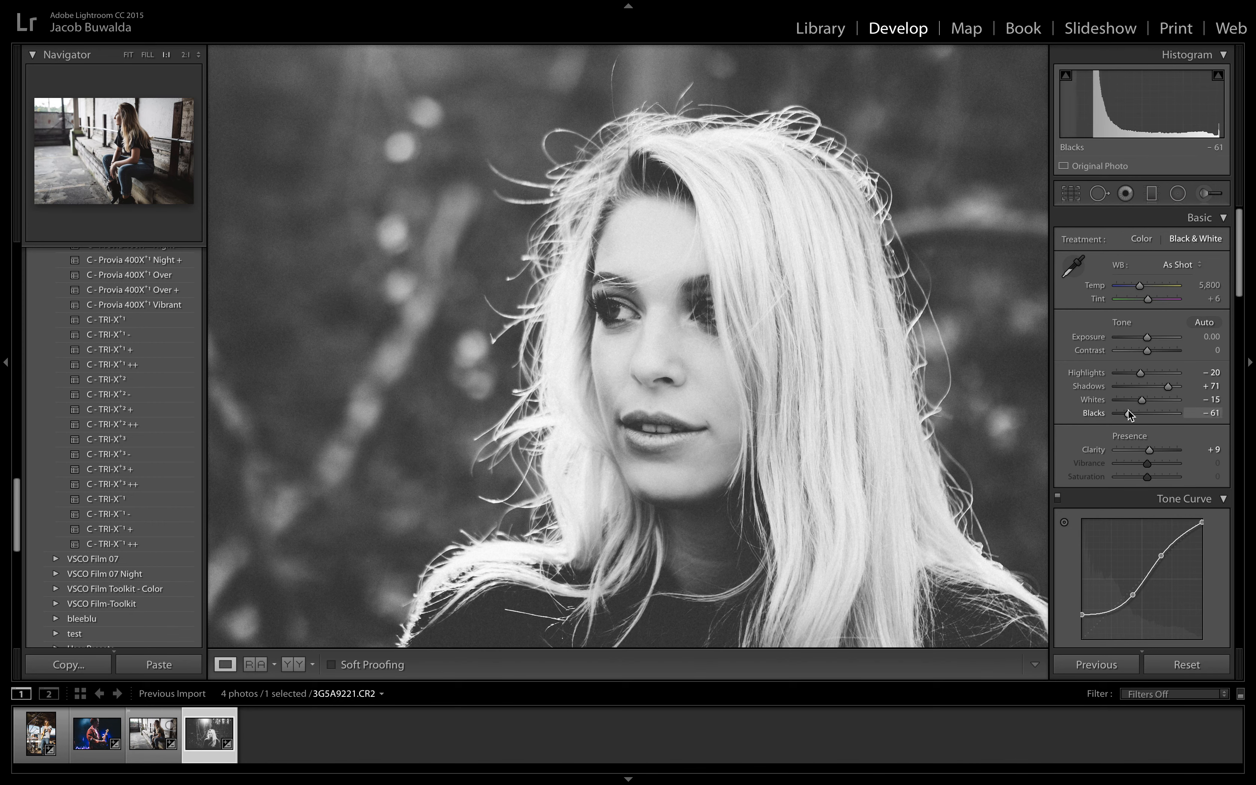
Step: Set the forest portrait's Blacks to −68
click(948, 396)
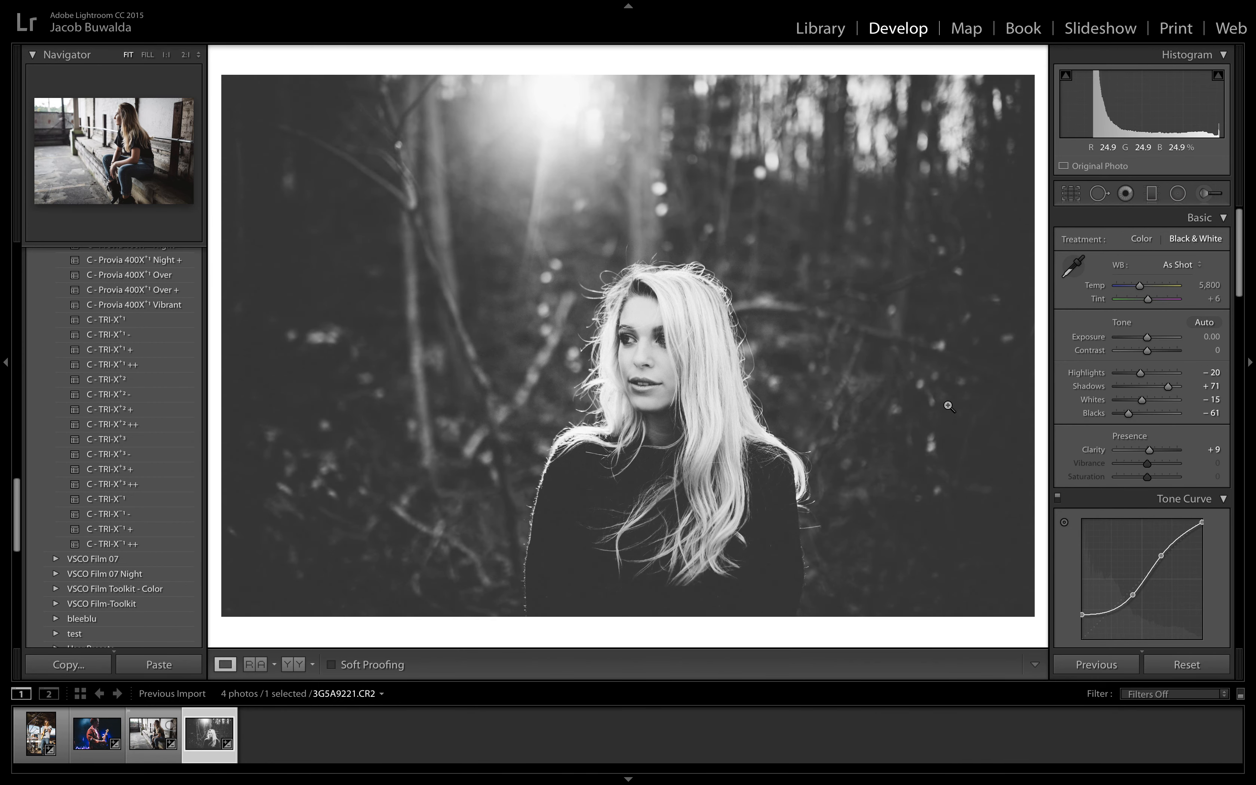
drag(1125, 416, 1122, 418)
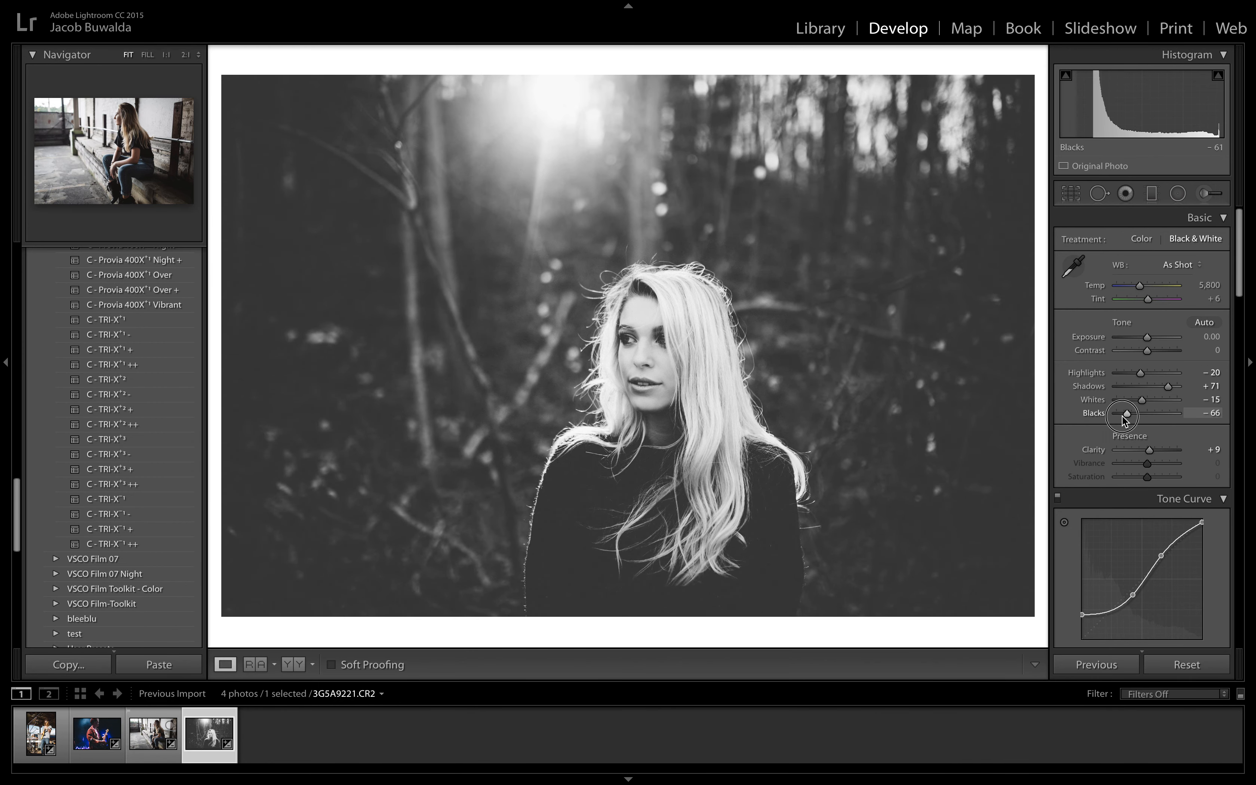
Step: Set the face brush adjustment's Clarity to −25 and Sharpness to 0, and finish editing with the Adjustment Brush
click(1218, 192)
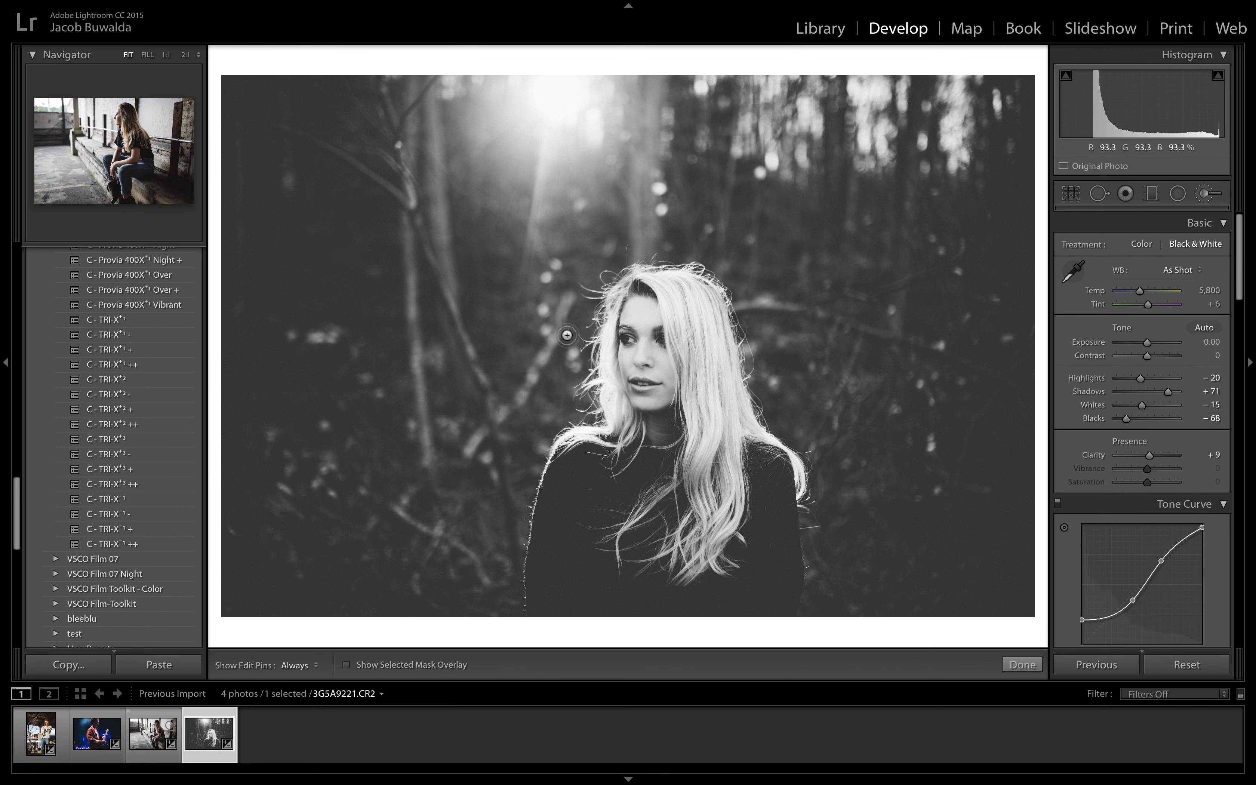
click(660, 362)
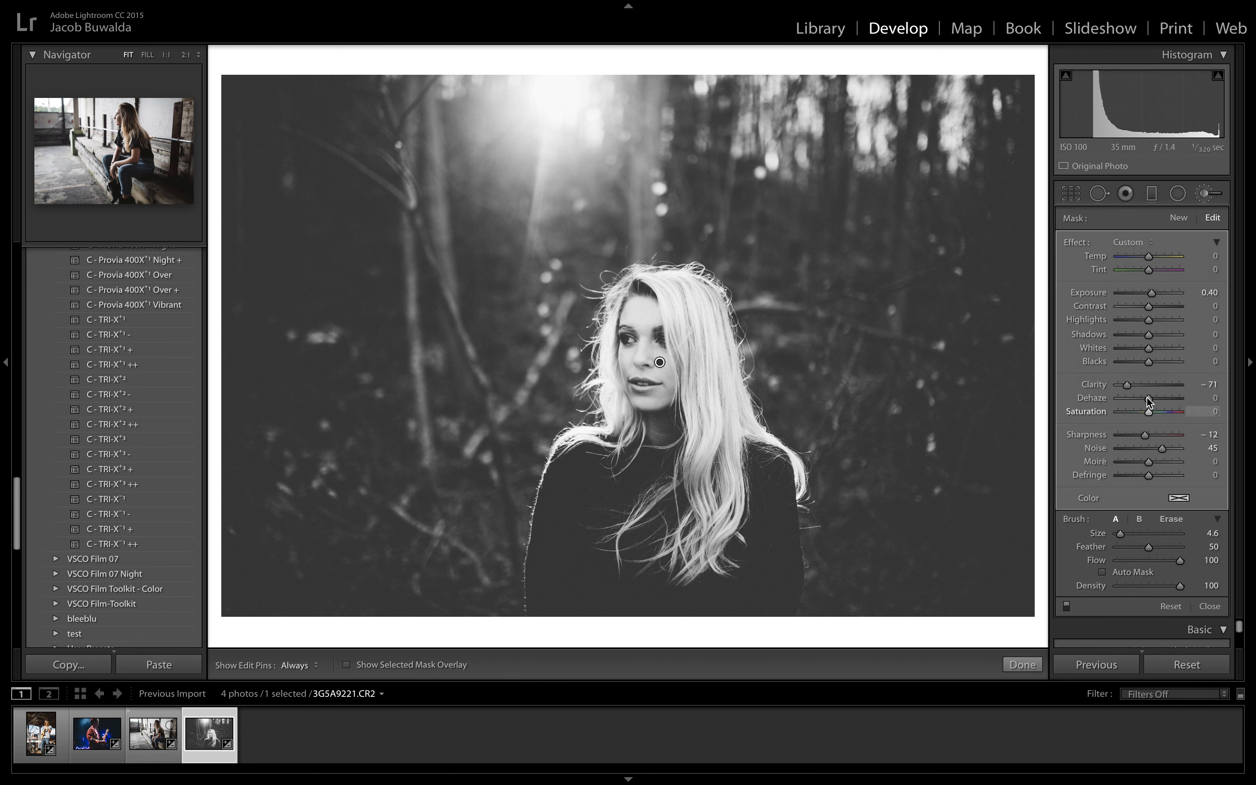
click(1138, 387)
click(1143, 386)
drag(1143, 388, 1147, 393)
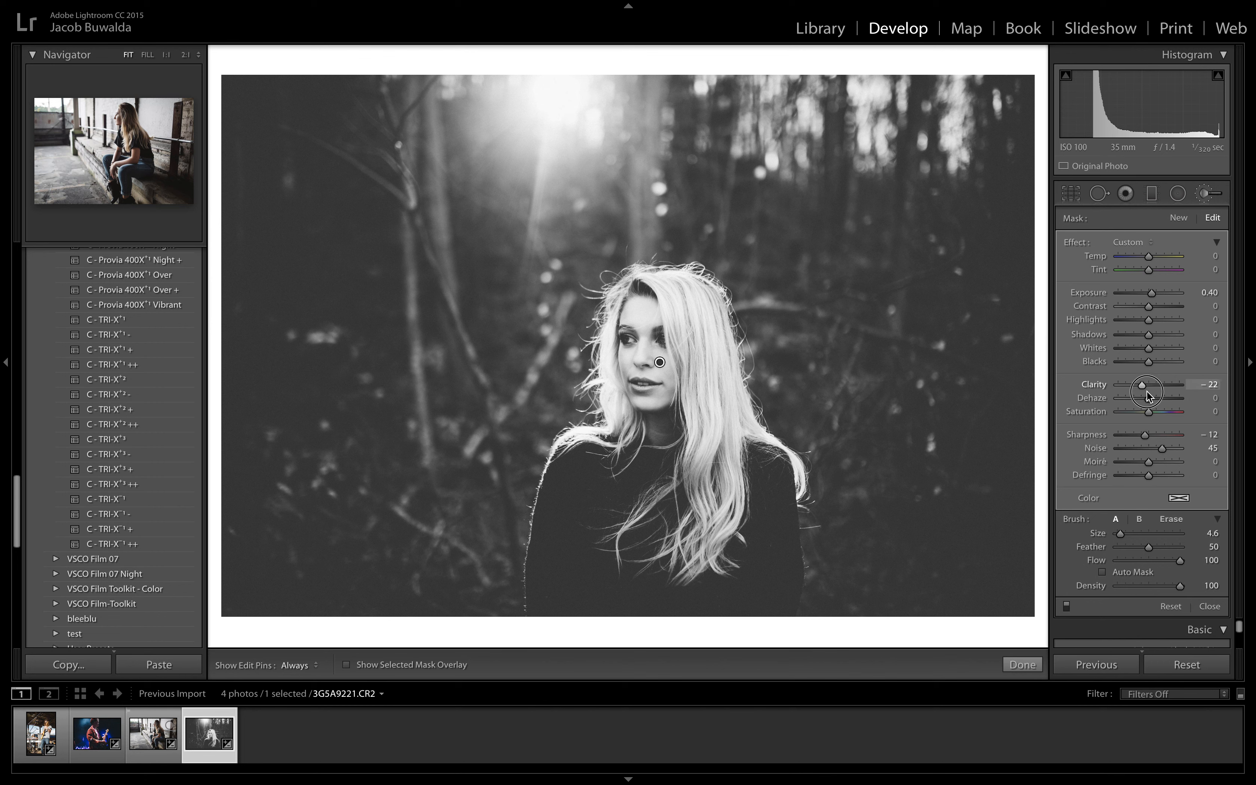
drag(1145, 435, 1150, 439)
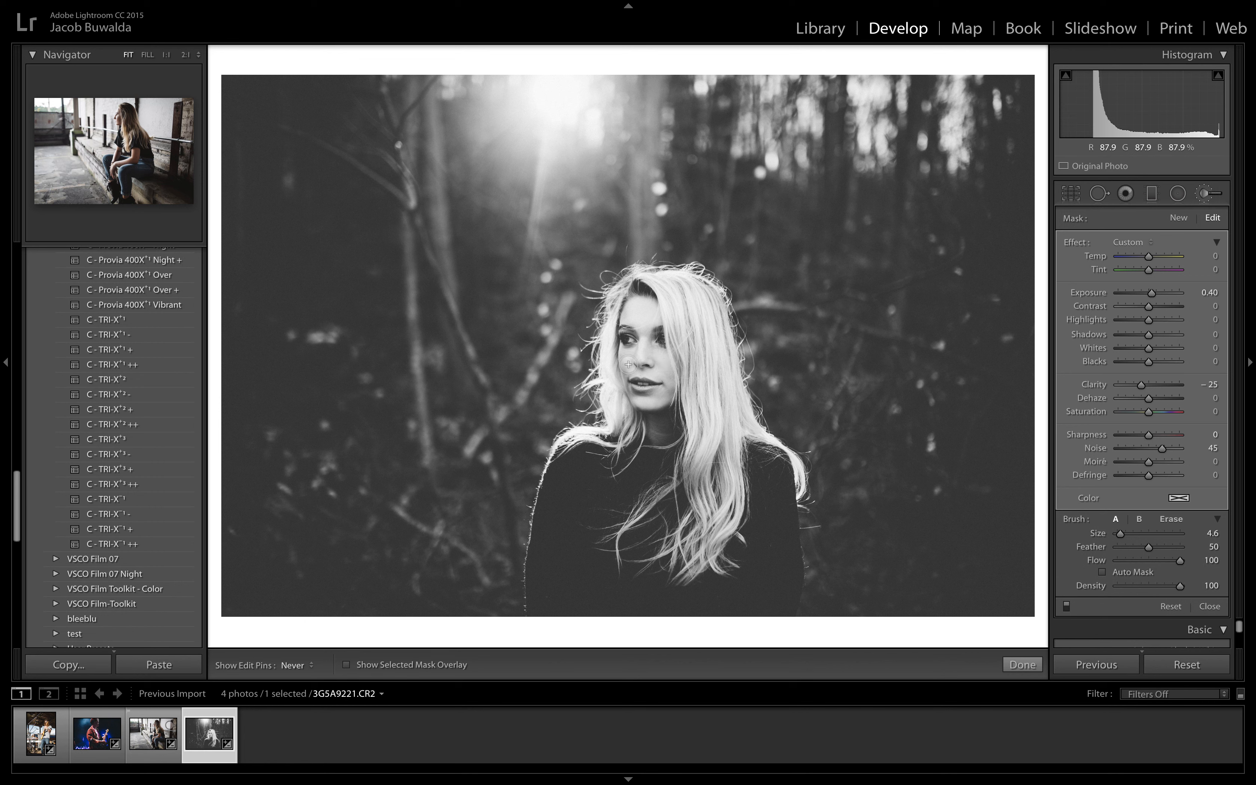
key(h)
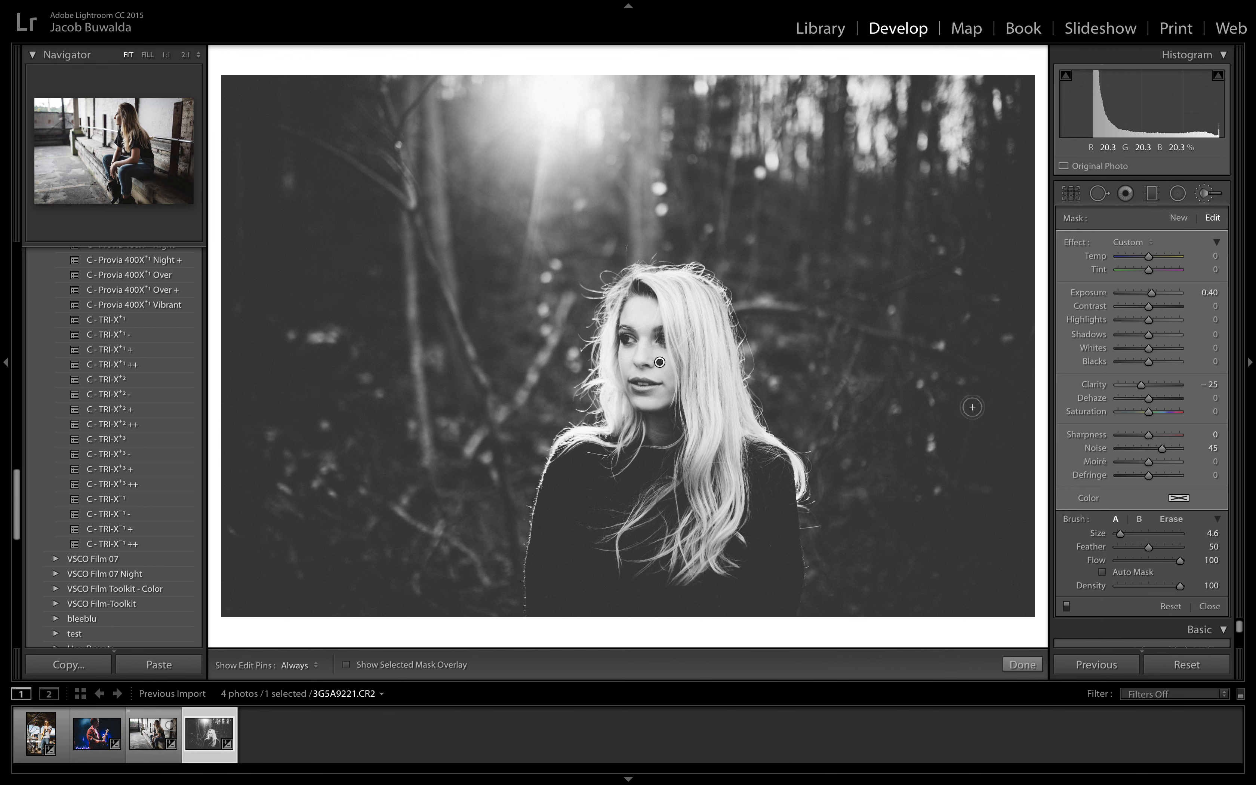
click(1012, 667)
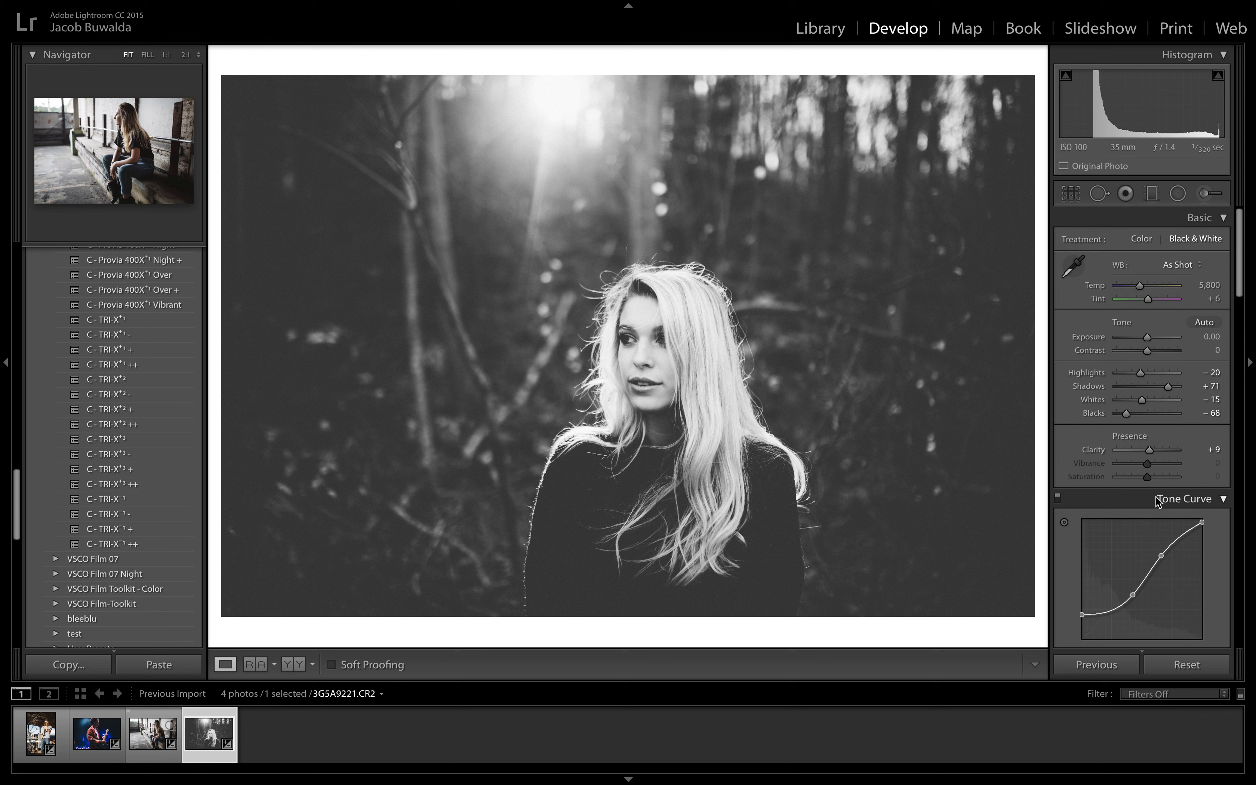
Step: Set the forest portrait's overall Clarity to +15
click(1151, 450)
drag(1152, 452, 1152, 451)
Step: Hide the filmstrip and presets to enlarge the view, and review the four edited photos one after another
click(695, 783)
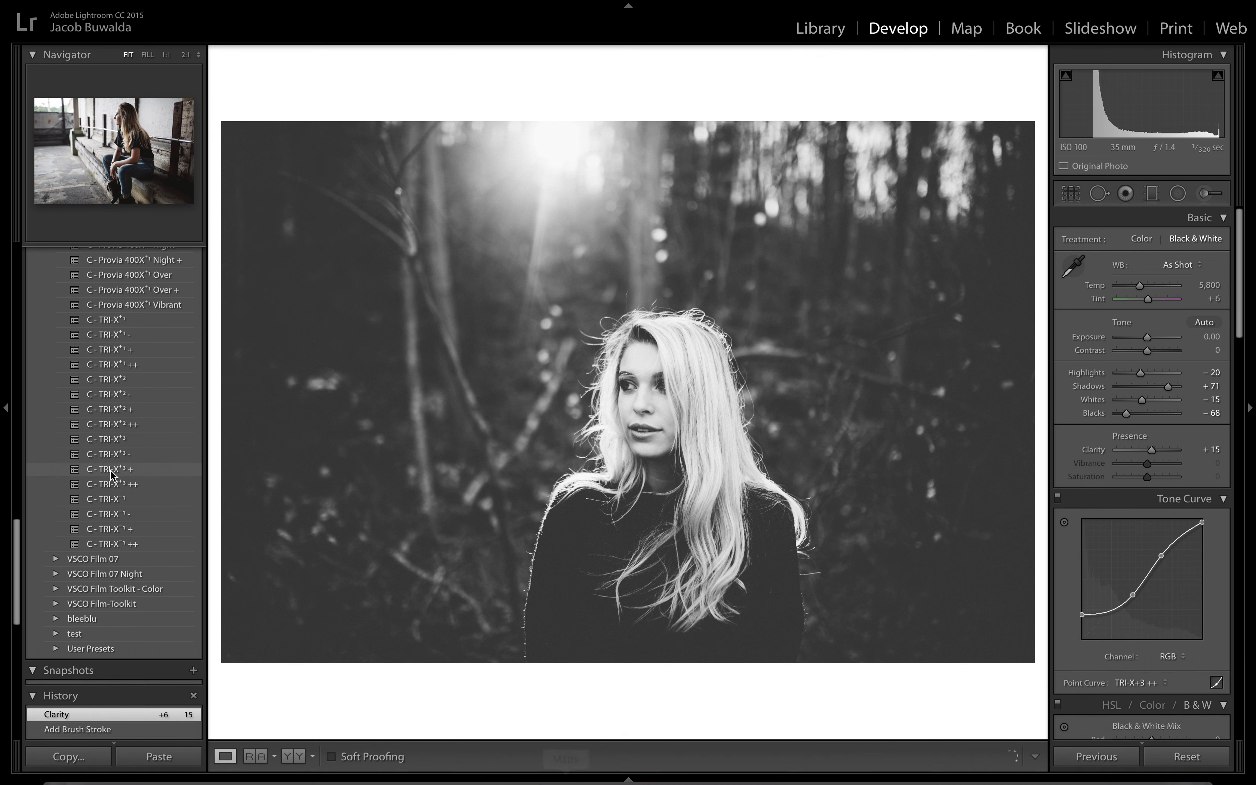
click(3, 386)
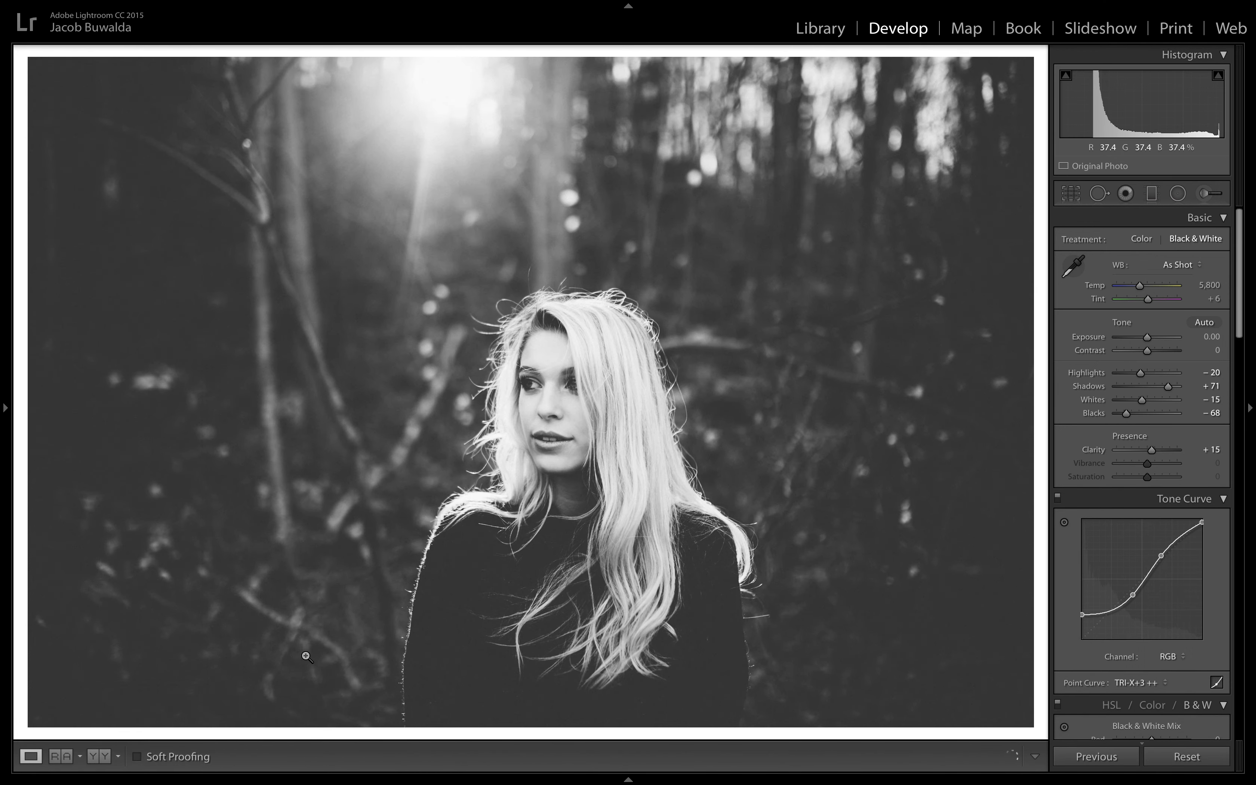
key(Right)
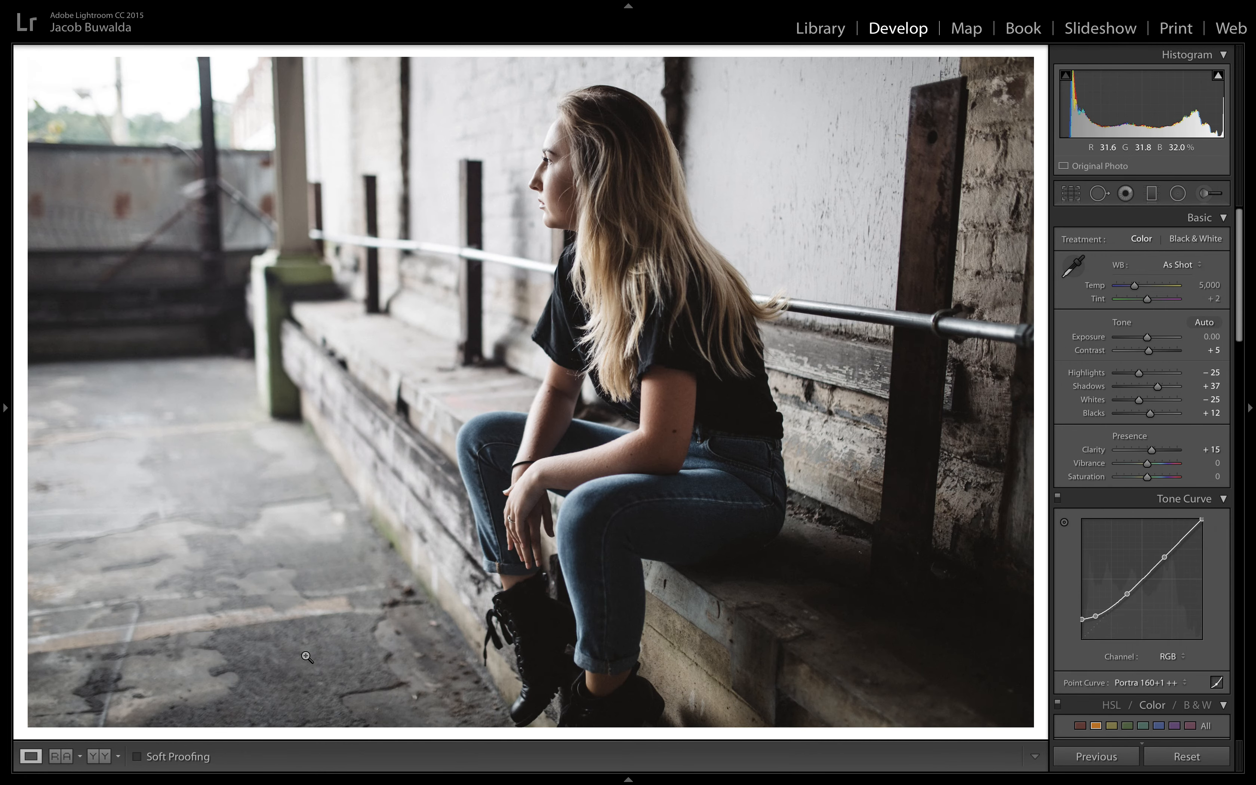
key(Right)
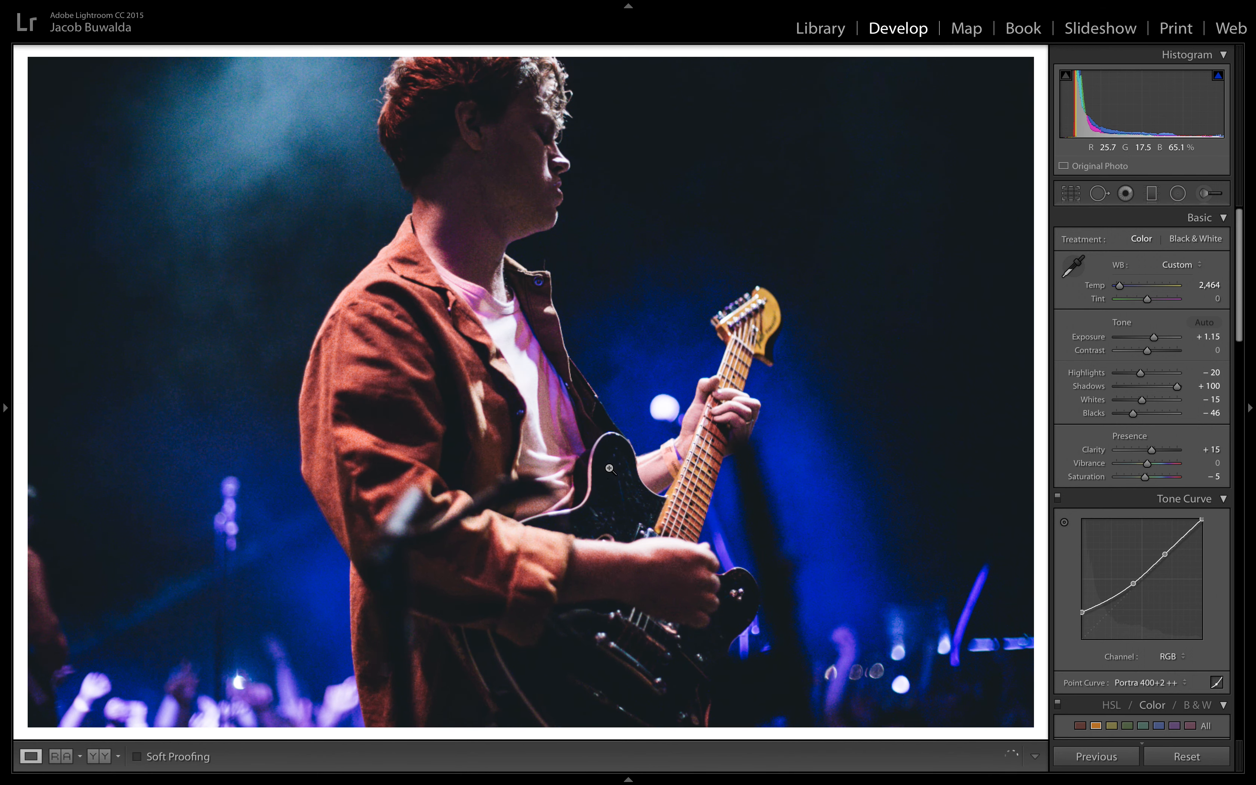
click(703, 421)
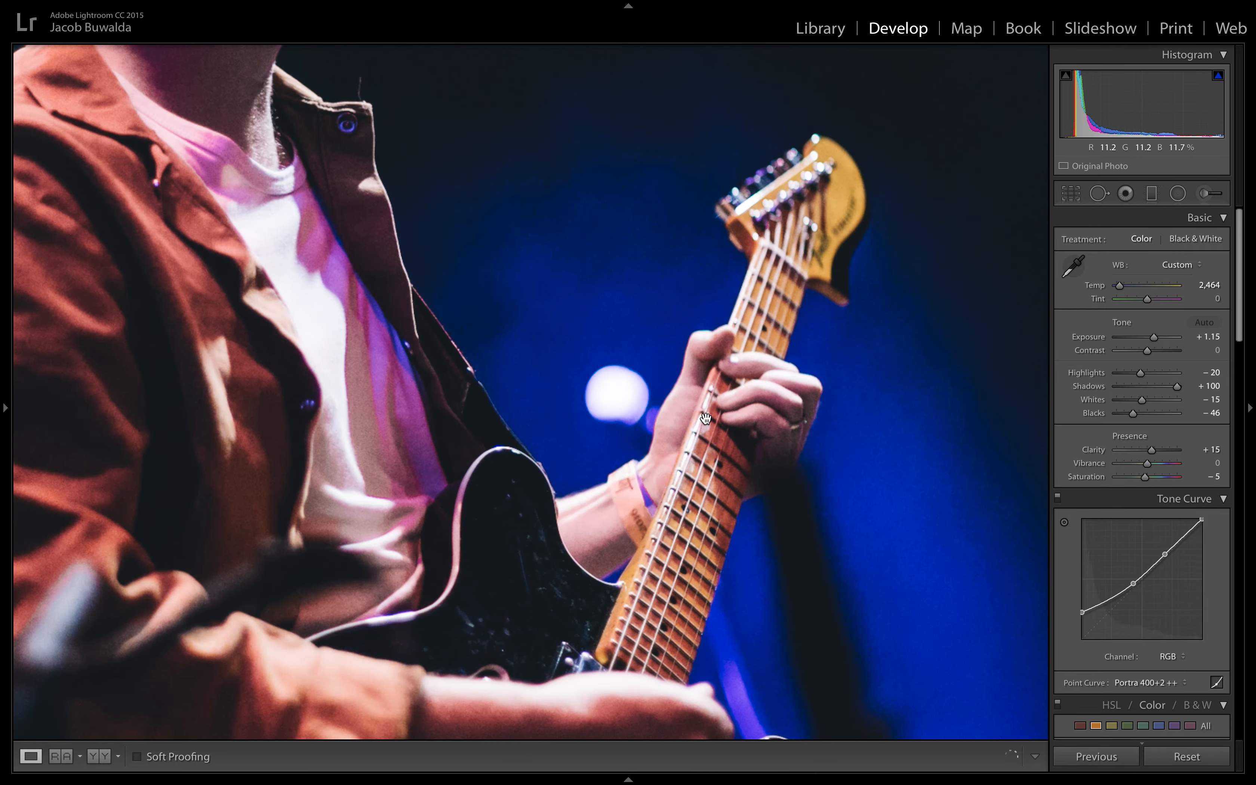
click(704, 419)
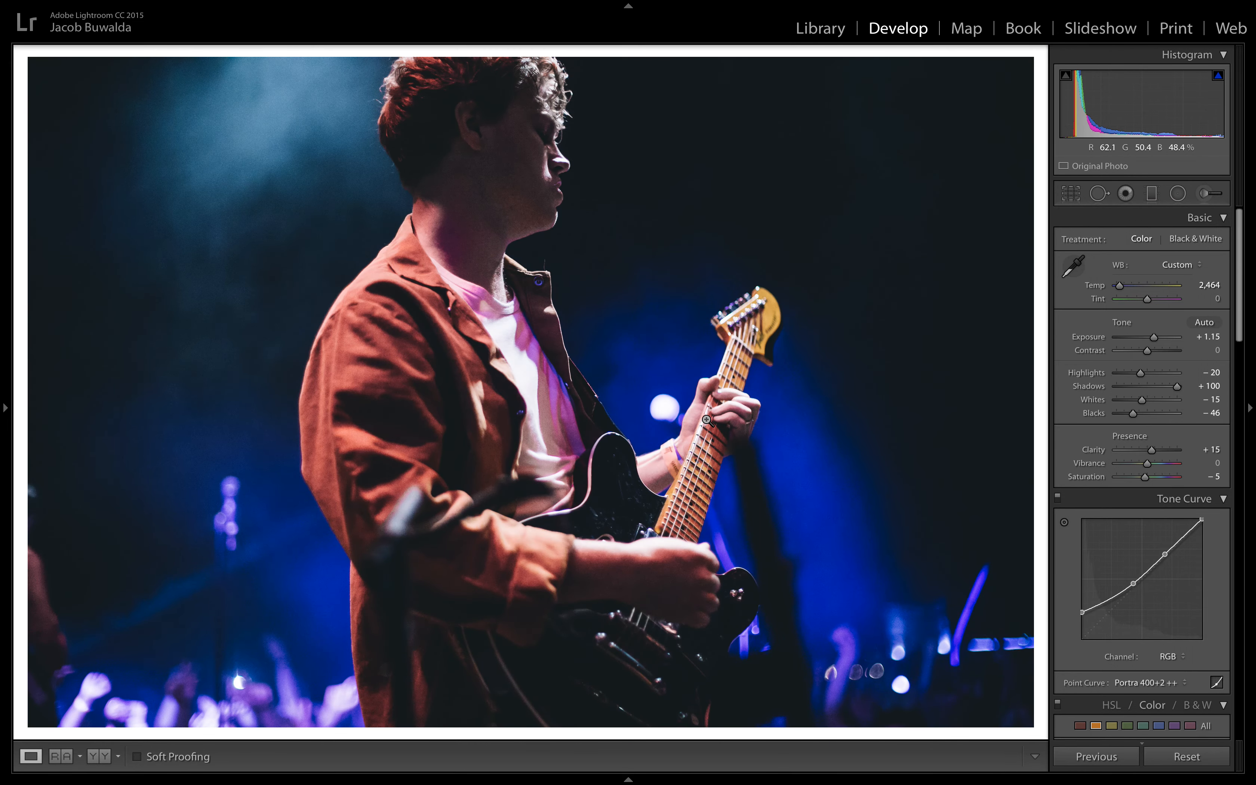
key(Right)
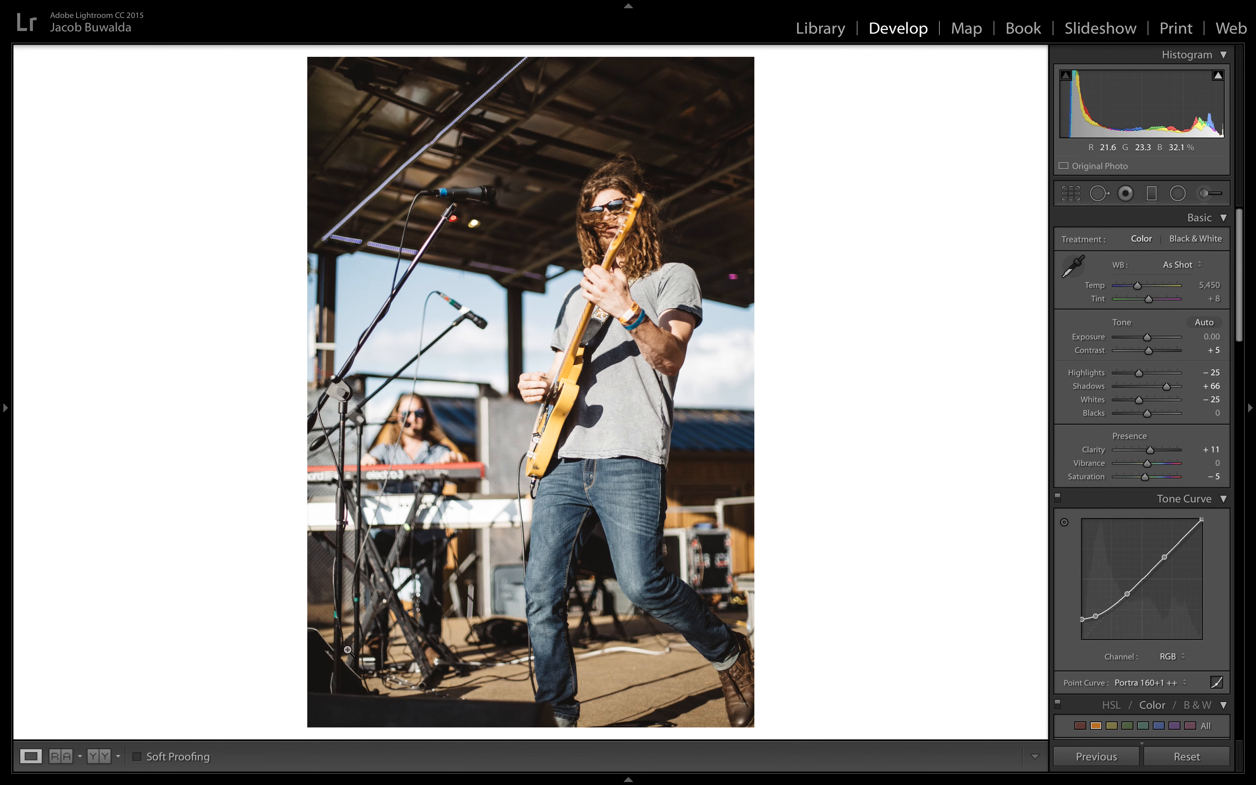
Step: Compare the before and after versions of all four photos side by side, ending on the forest portrait
click(96, 755)
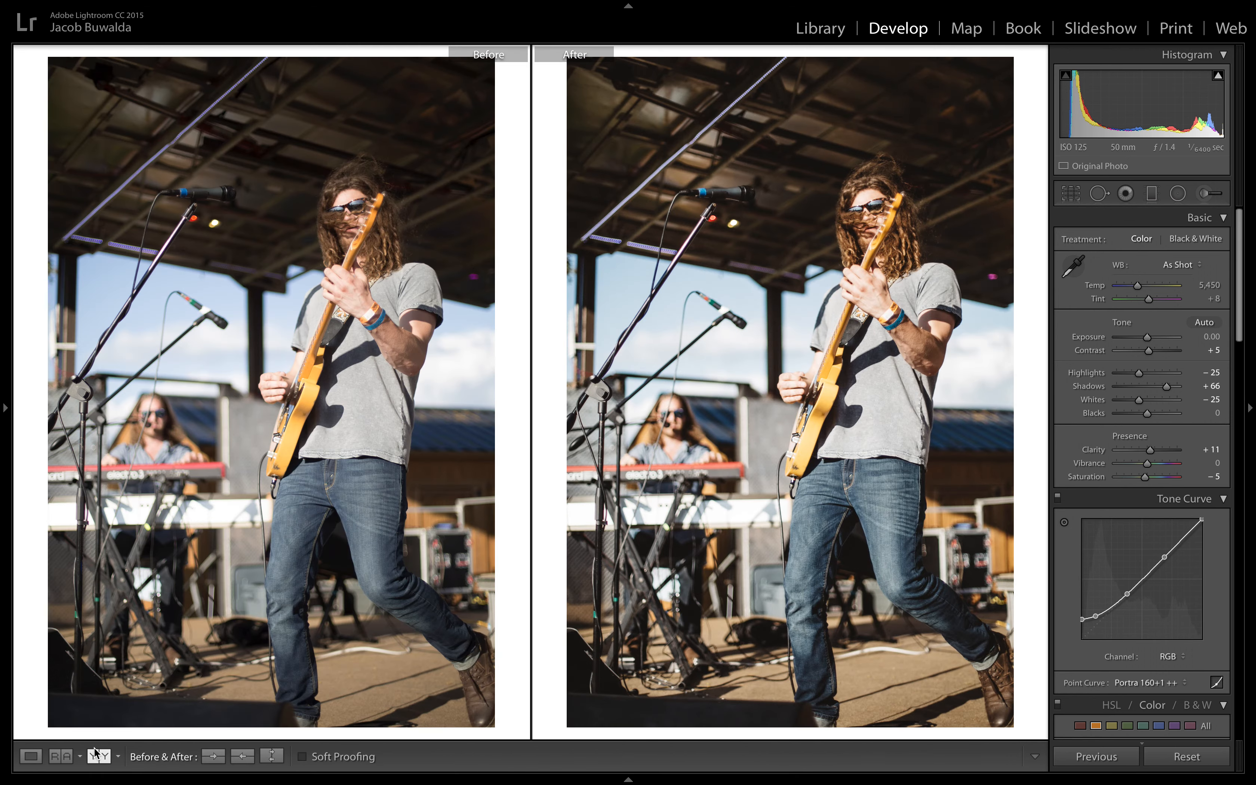
key(Left)
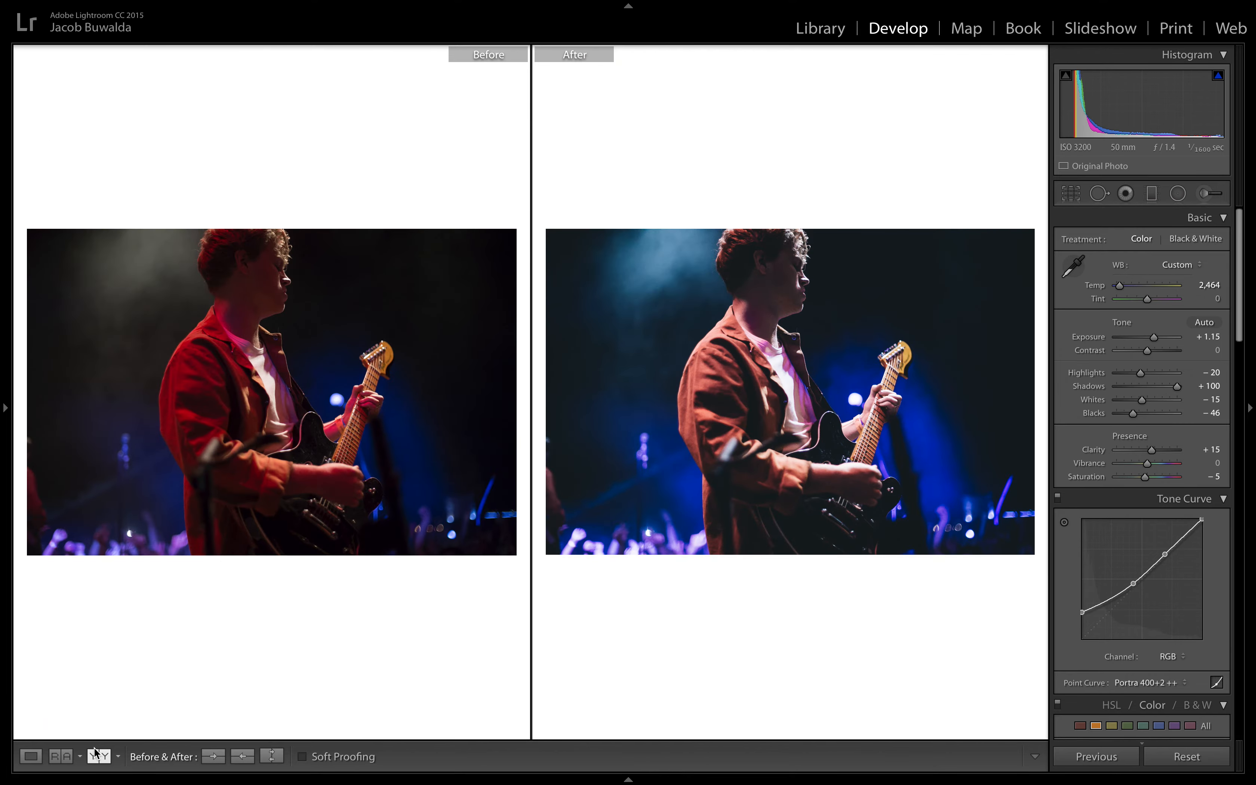
key(Left)
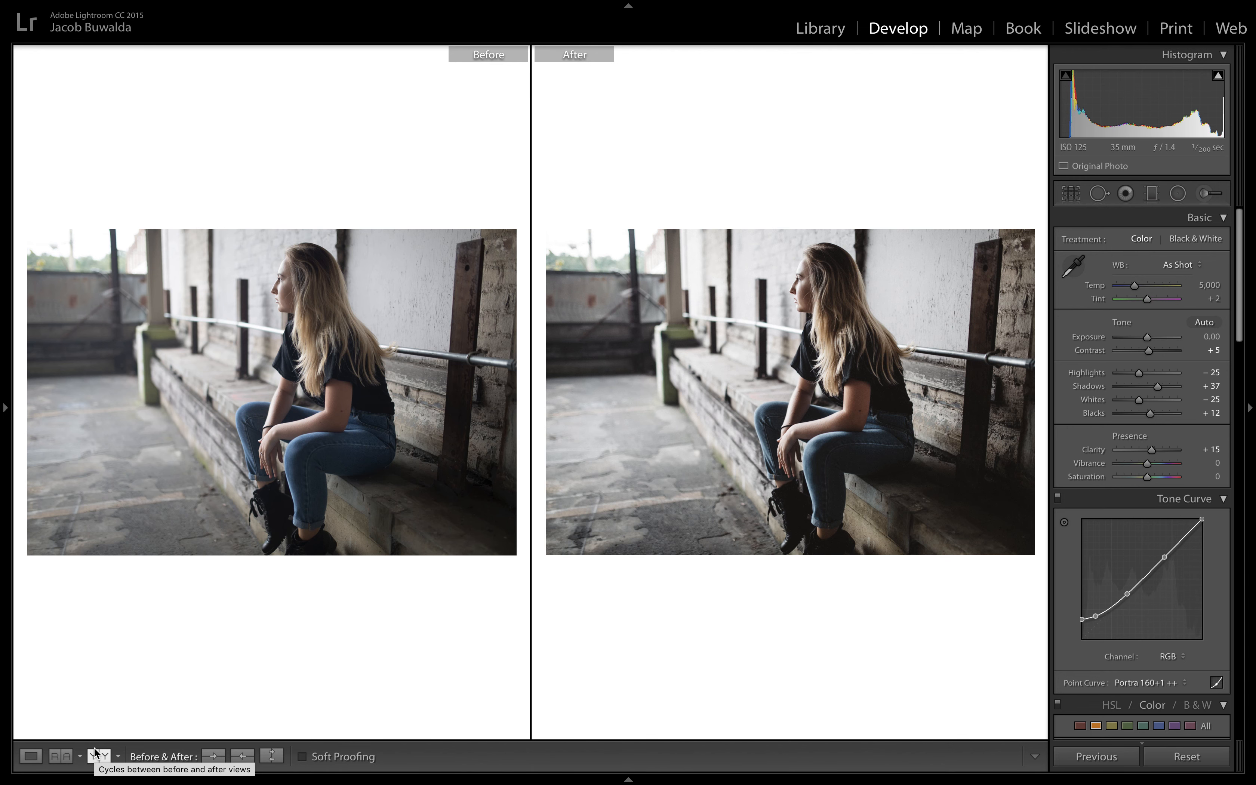
key(Left)
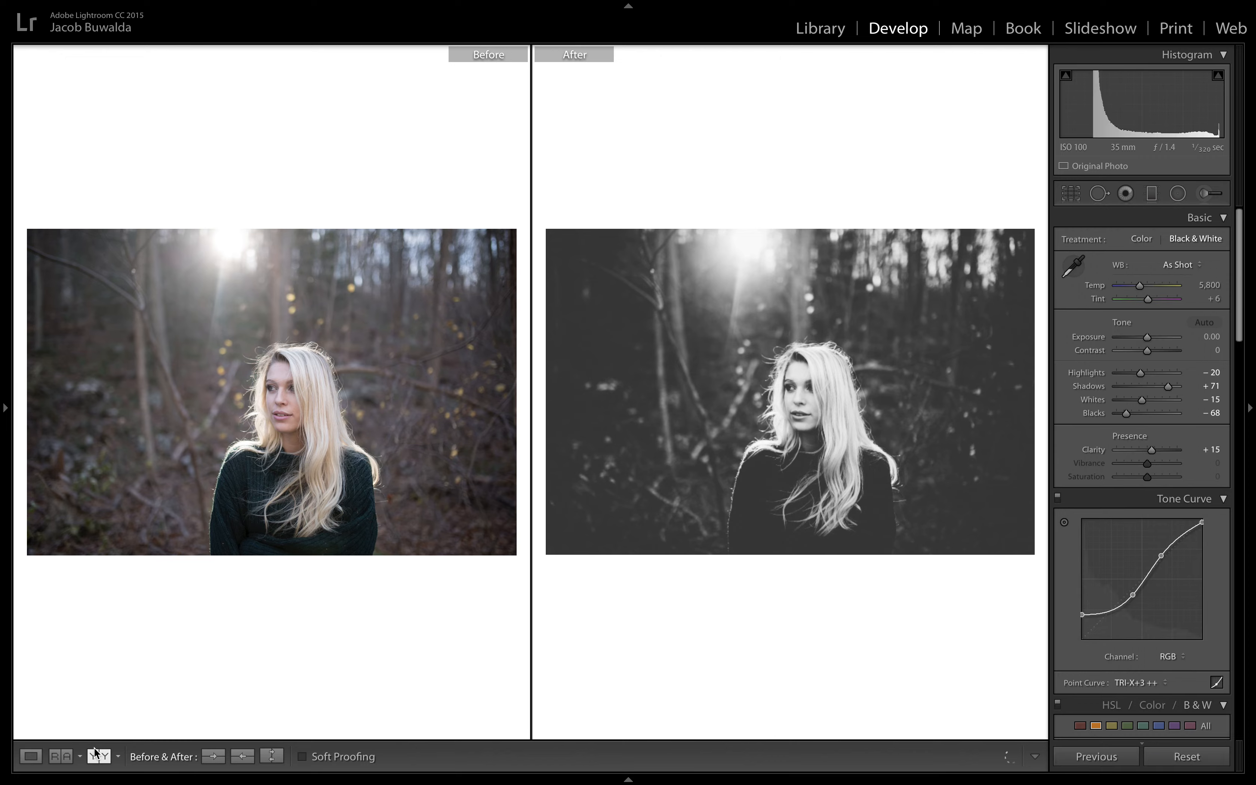
Step: Show the presets again, collapse the VSCO Film 06 CP and VSCO Film 06 P&P groups, and briefly inspect the Opal group
click(4, 535)
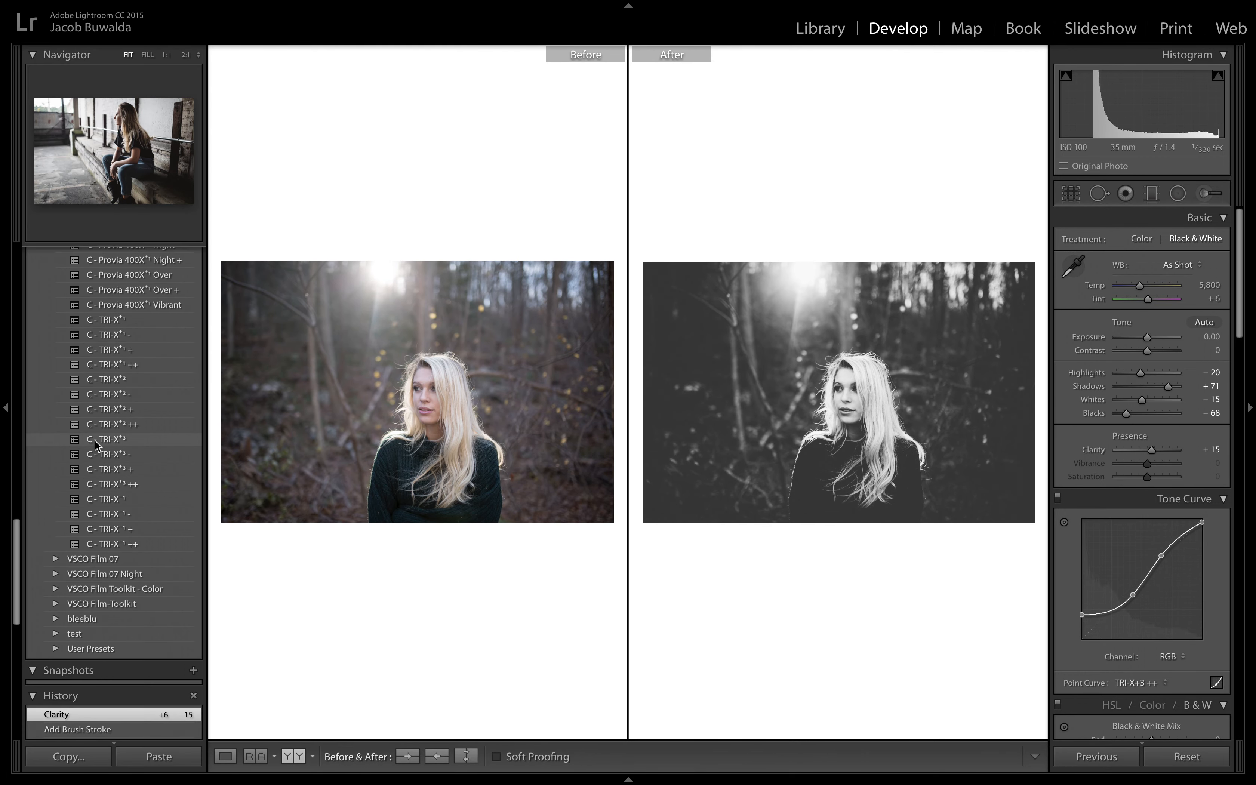
scroll(95, 446, up, 15)
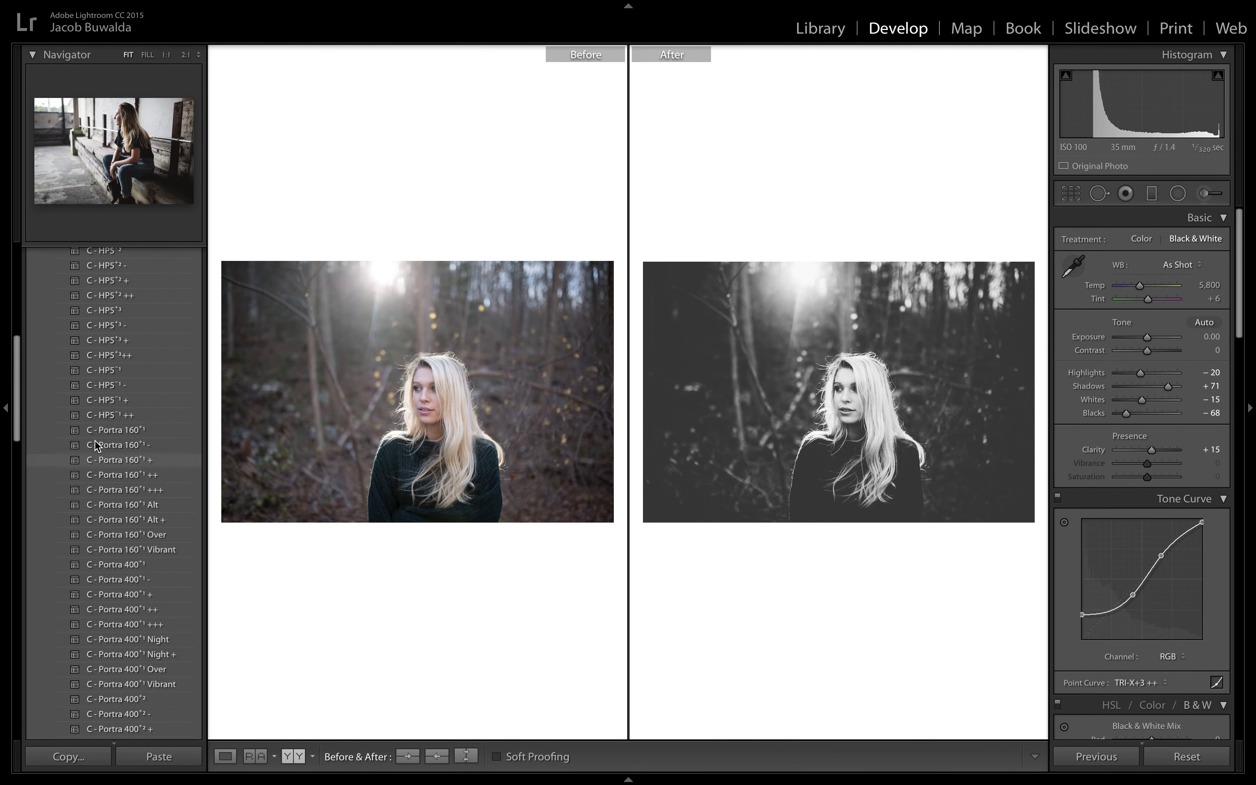
click(96, 449)
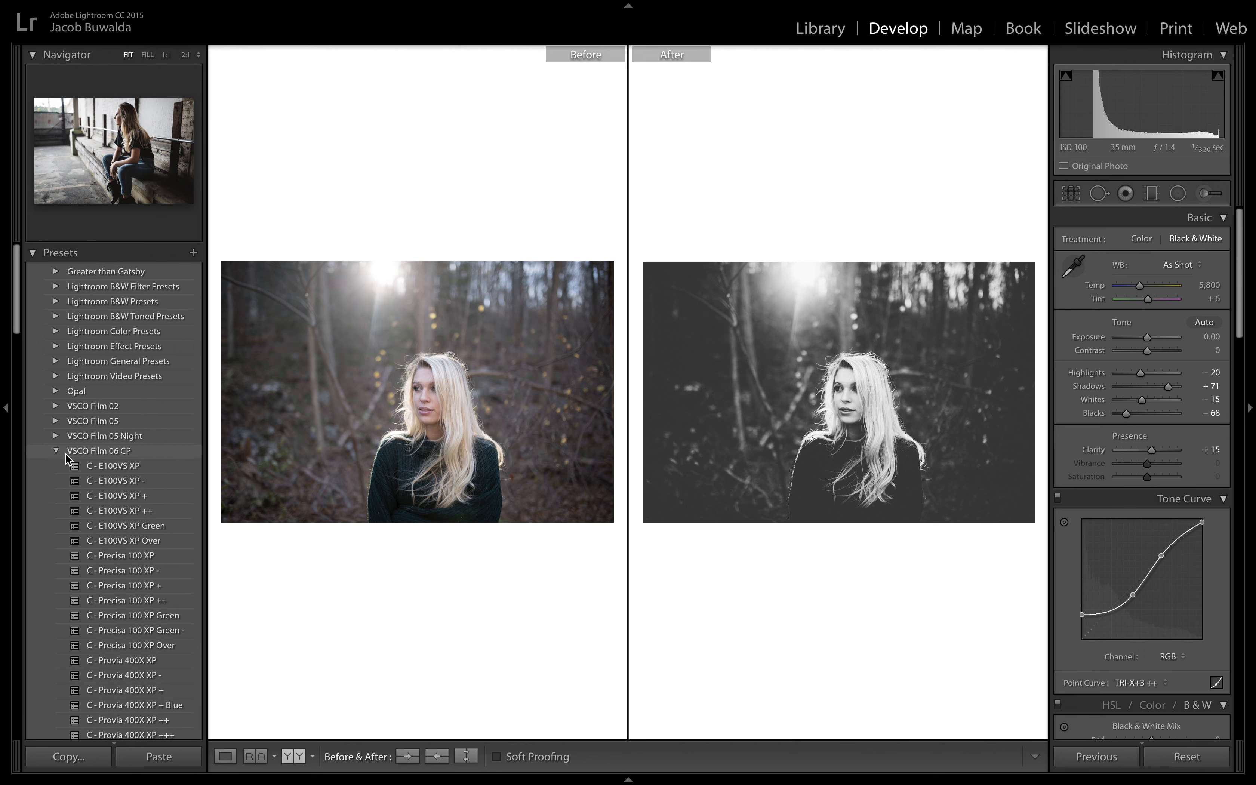
scroll(115, 514, down, 10)
scroll(115, 514, up, 10)
click(56, 451)
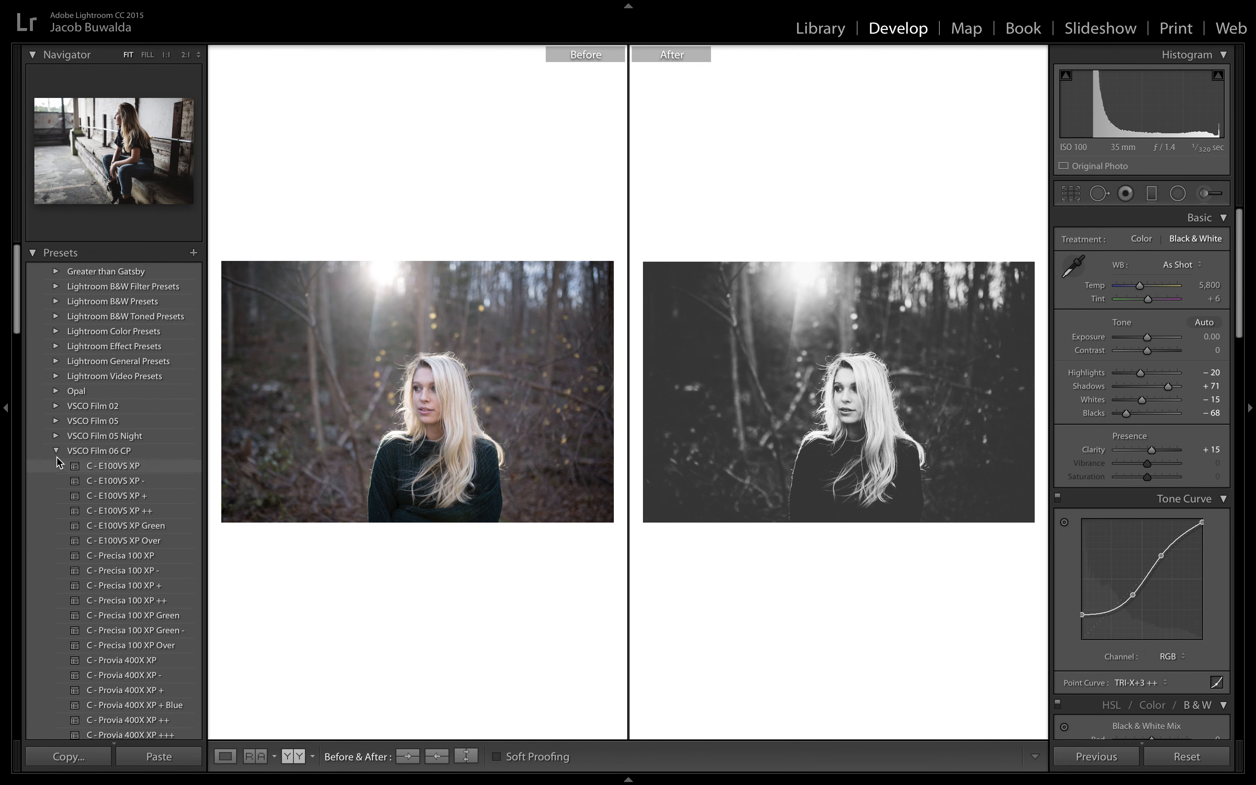
click(56, 465)
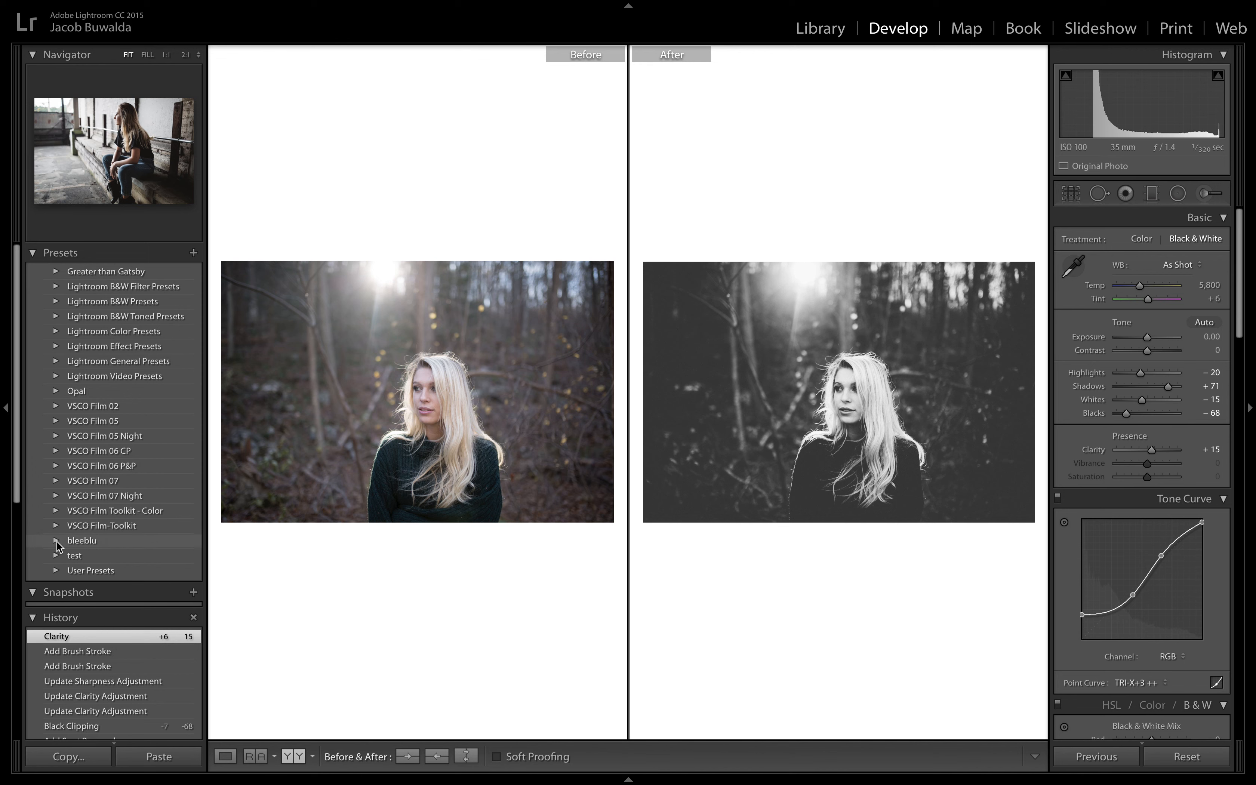
click(56, 391)
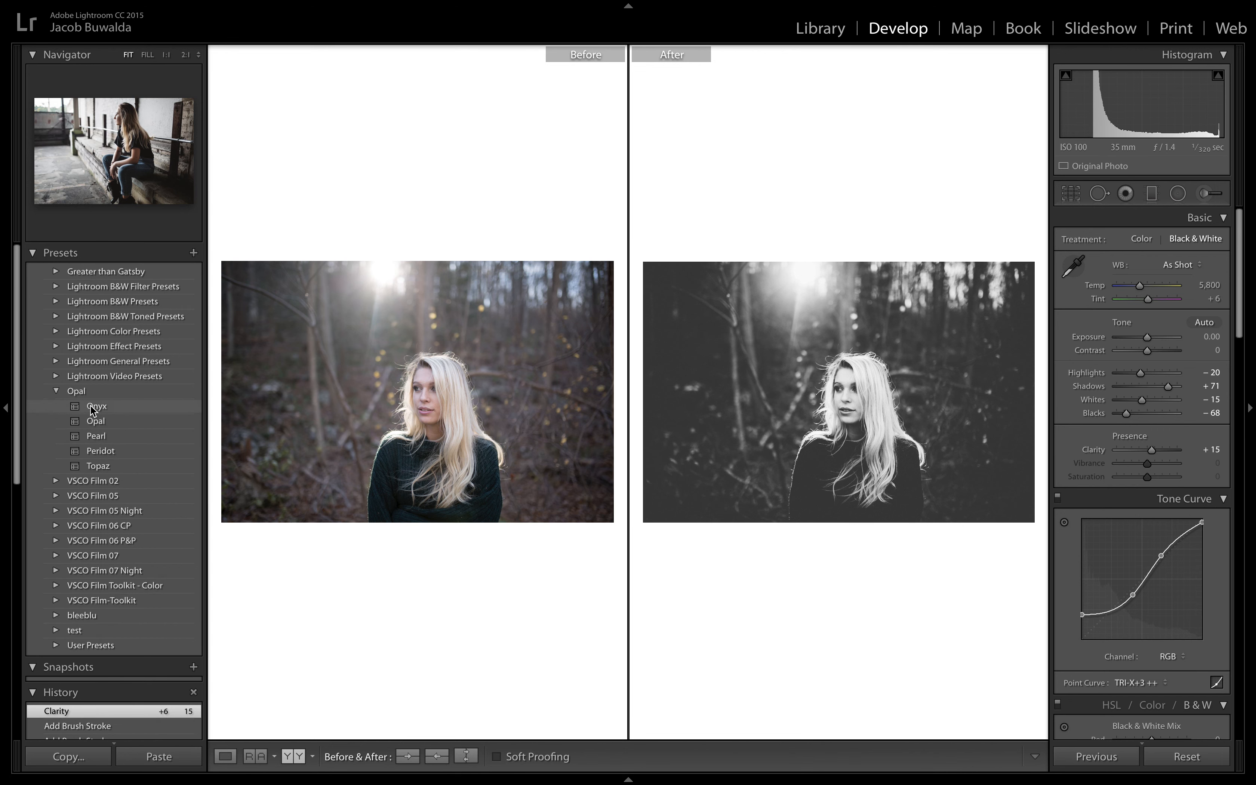
click(57, 392)
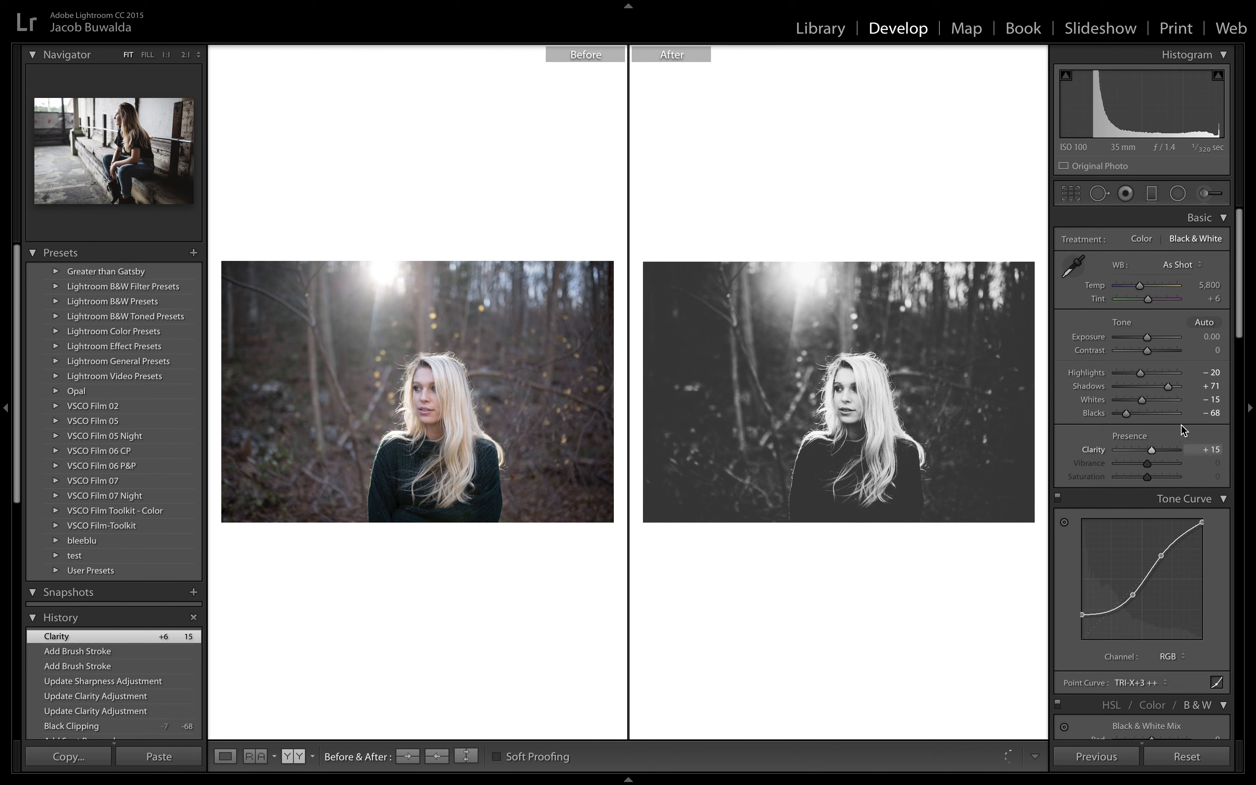
Step: Lower the forest portrait's Blacks to −73
drag(1124, 414, 1121, 413)
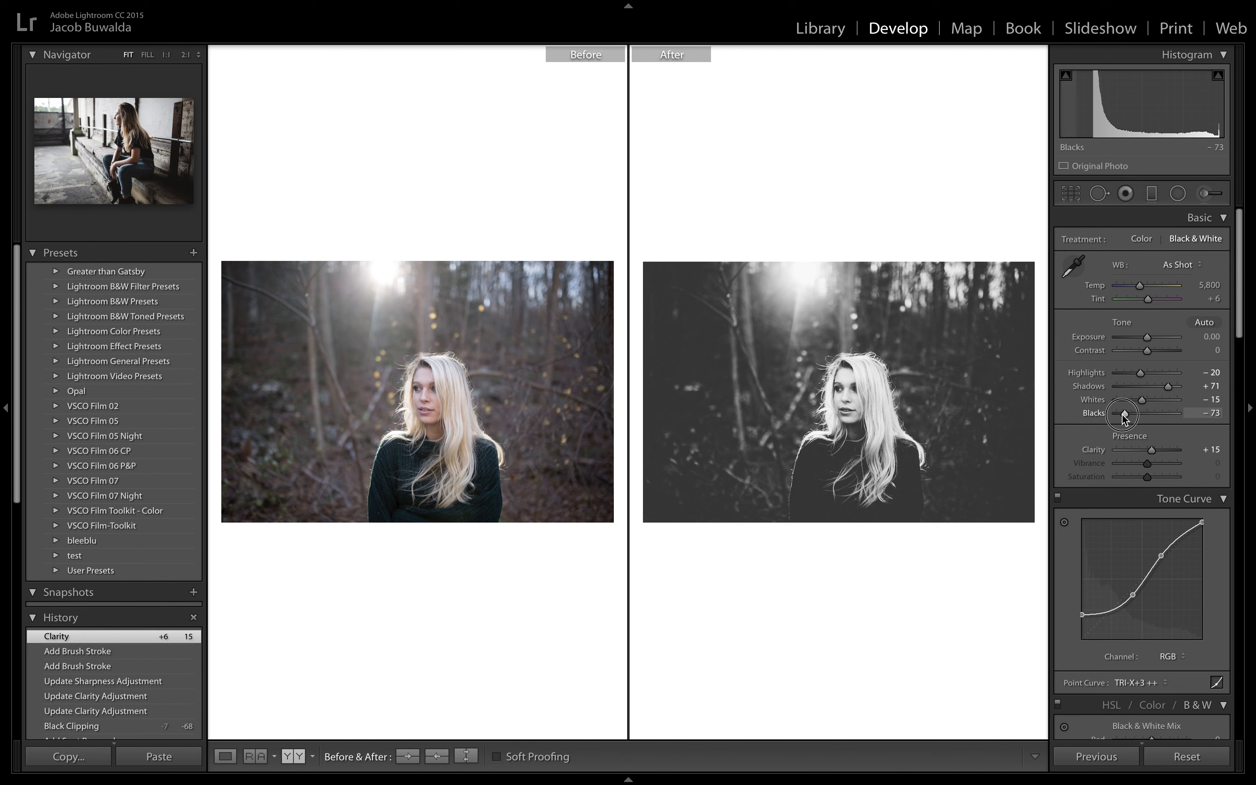